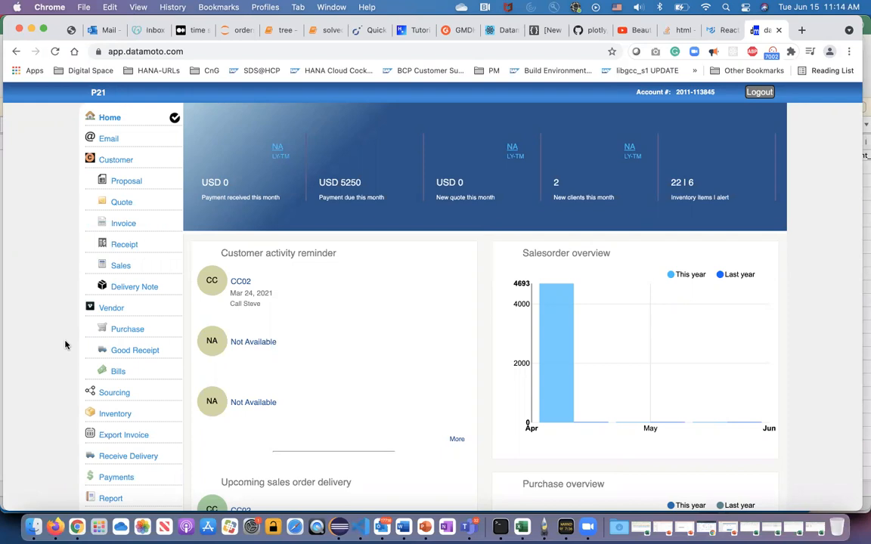
Start a new customer quote from the quote list.
{"action": "left_click", "coordinate": [121, 203]}
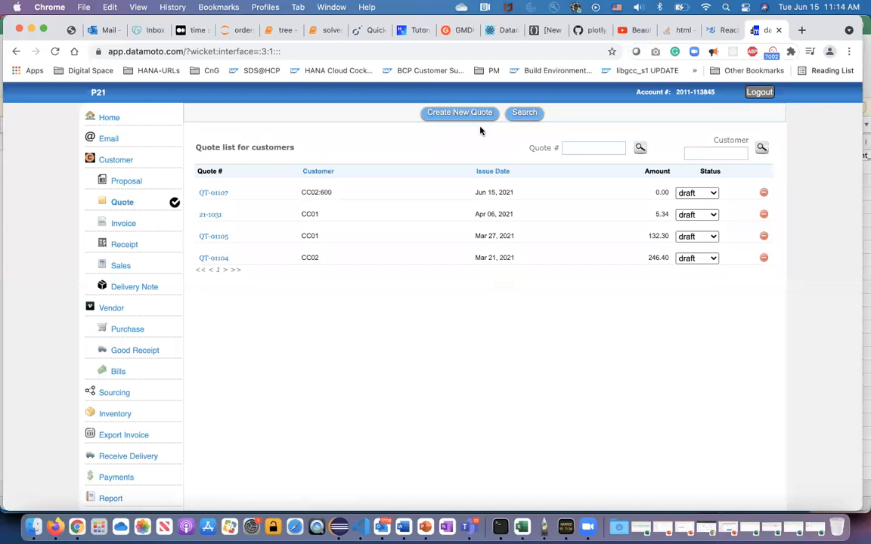
{"action": "left_click", "coordinate": [454, 113]}
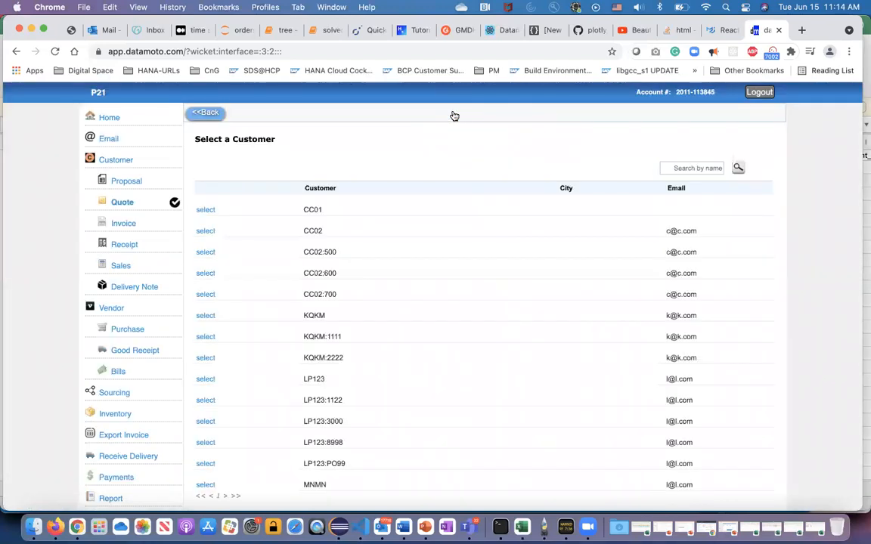
{"action": "scroll", "coordinate": [331, 353], "scroll_direction": "down", "scroll_amount": 2}
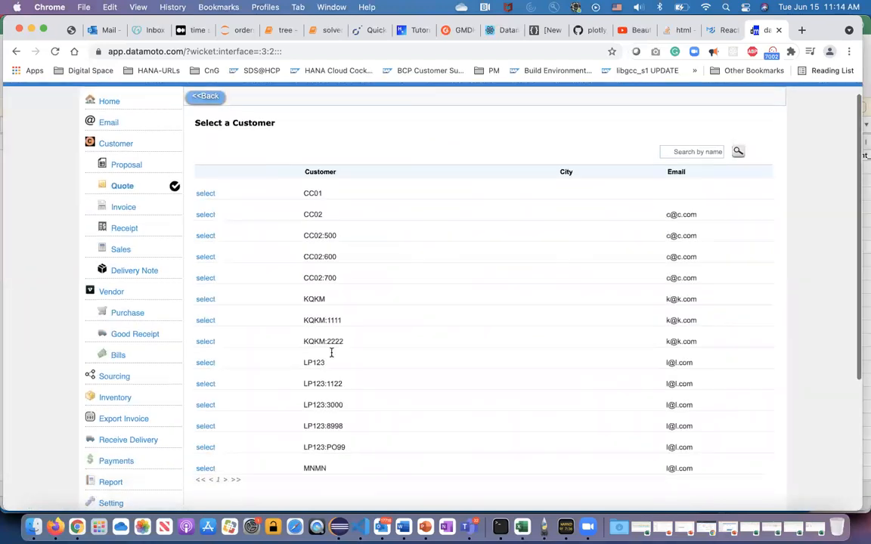
{"action": "scroll", "coordinate": [331, 352], "scroll_direction": "up", "scroll_amount": 2}
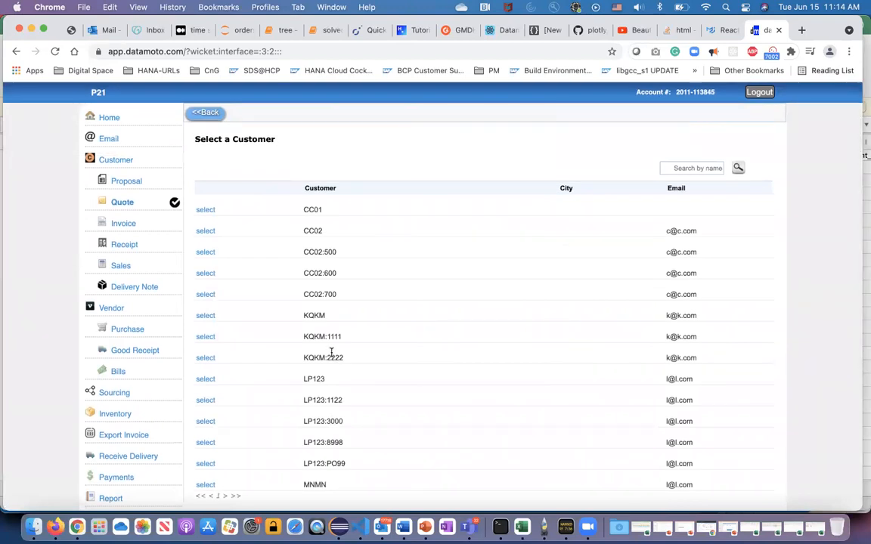
Search the customers for KQ, select KQKM for the quote, and continue to the quote details.
{"action": "left_click", "coordinate": [683, 168]}
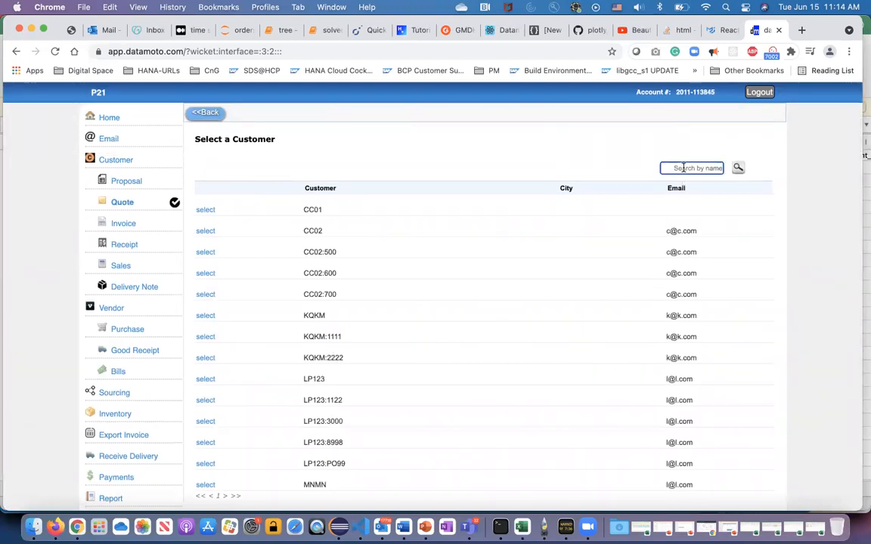
{"action": "type", "text": "KQ"}
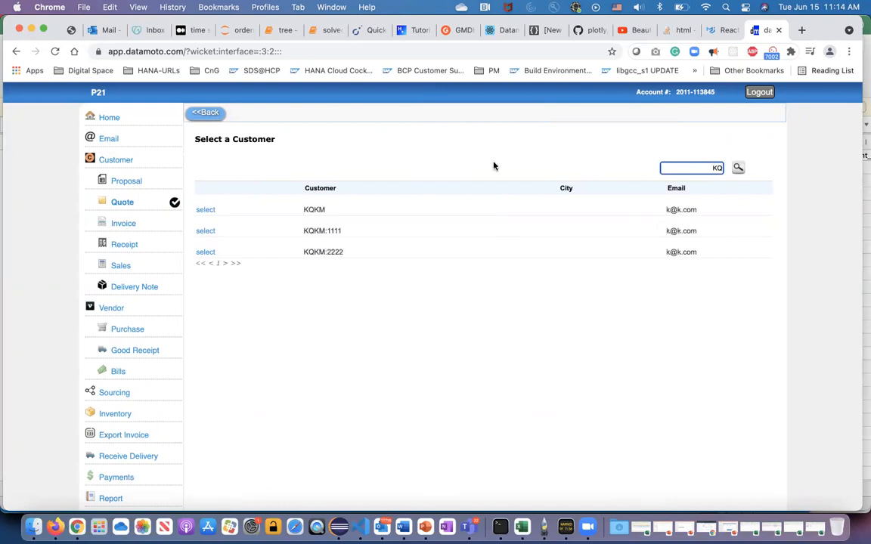
{"action": "left_click", "coordinate": [206, 211]}
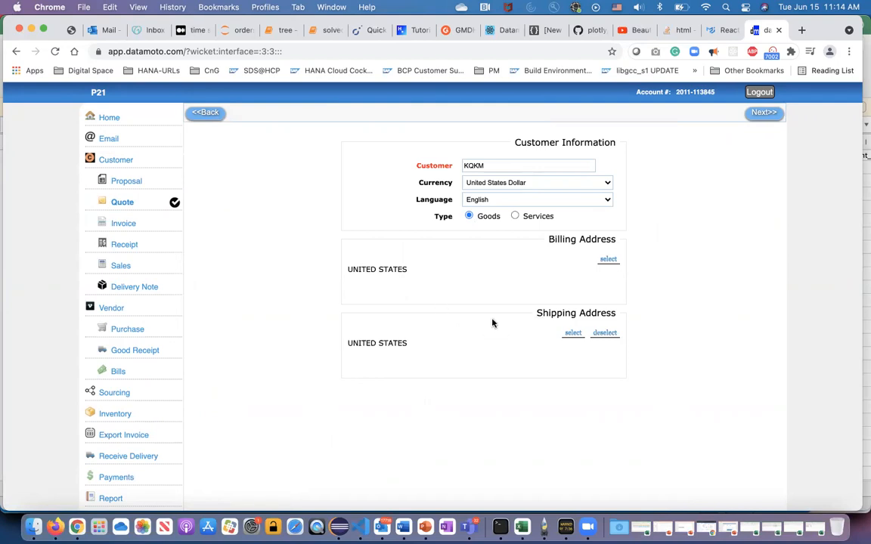
{"action": "left_click", "coordinate": [767, 114]}
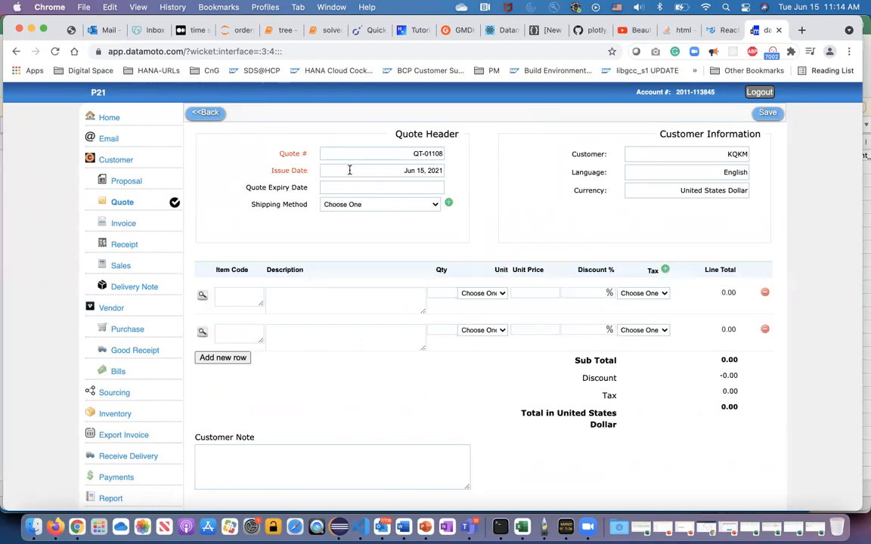
Check the available shipping methods and set the quote expiry date to July 16, 2021.
{"action": "left_click", "coordinate": [435, 206]}
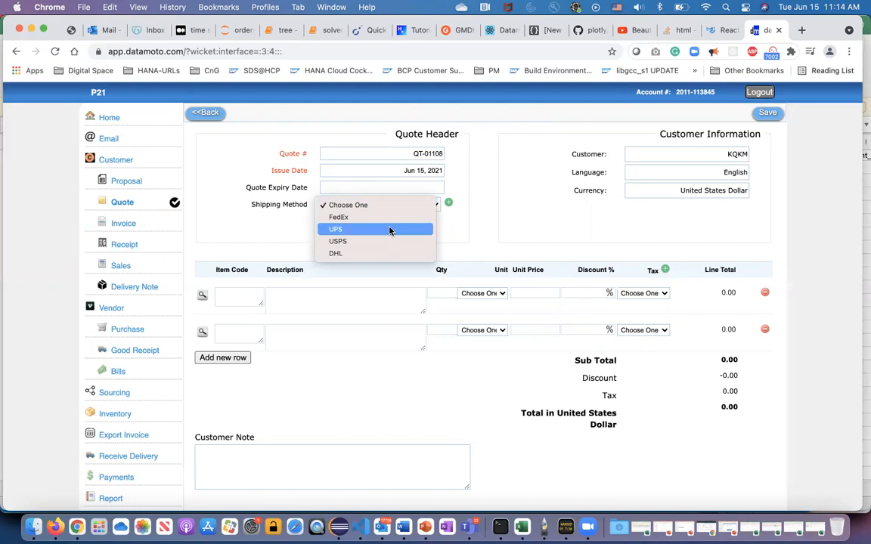
{"action": "left_click", "coordinate": [475, 244]}
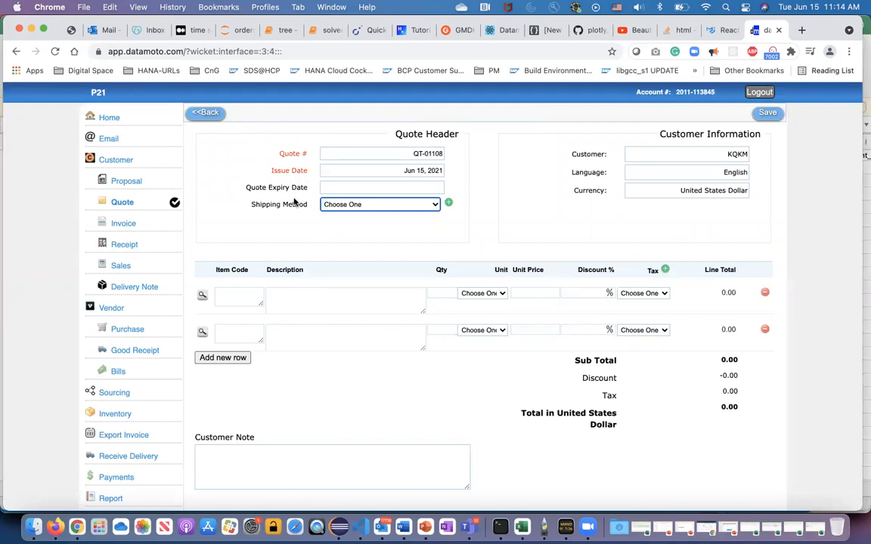
{"action": "left_click", "coordinate": [341, 186]}
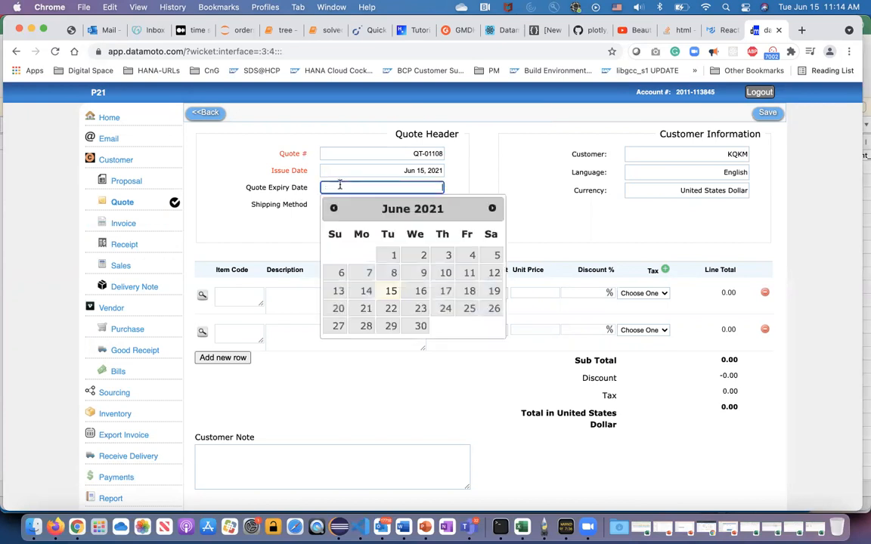
{"action": "left_click", "coordinate": [489, 211]}
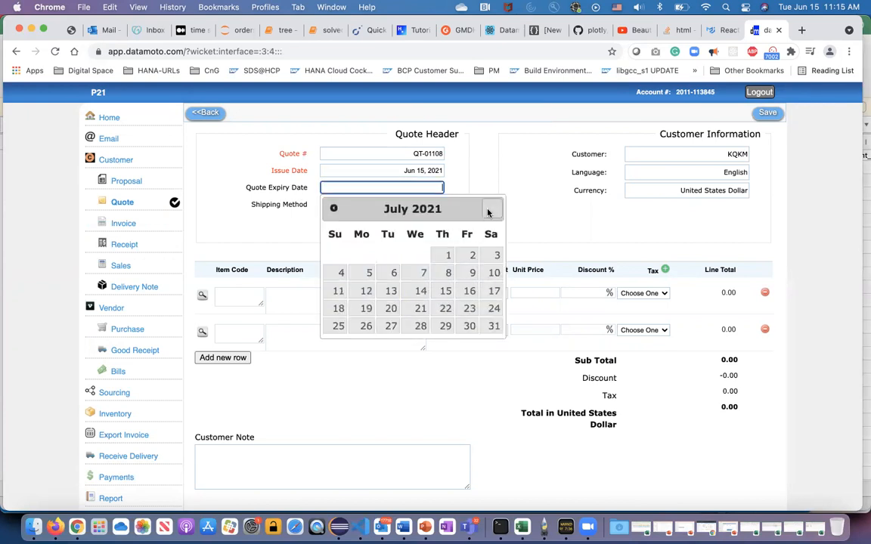
{"action": "left_click", "coordinate": [468, 292]}
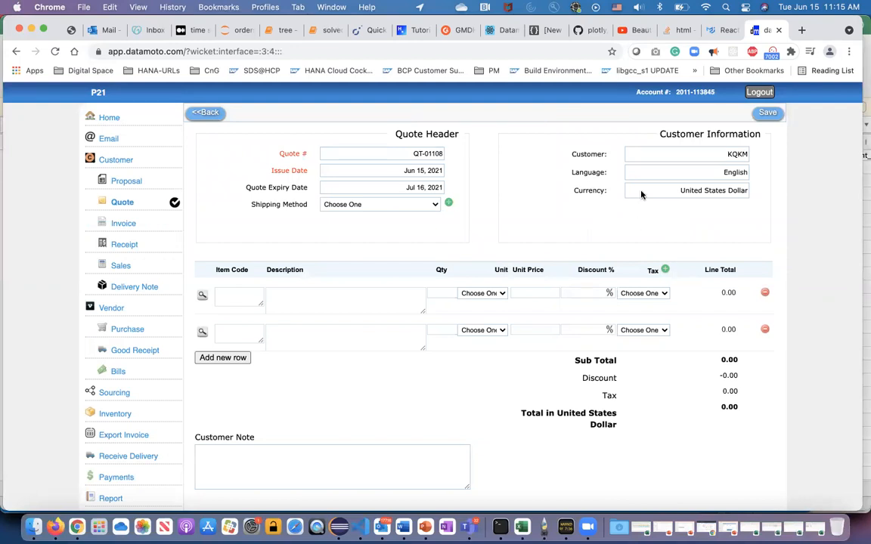
Check the quote's customer and currency, and return to the customer information to view the currency choices.
{"action": "triple_click", "coordinate": [690, 191]}
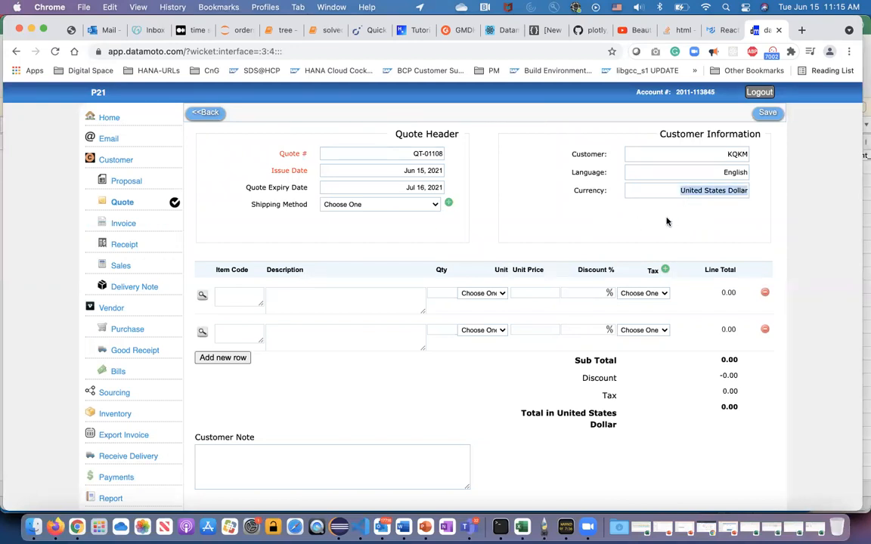
{"action": "left_click", "coordinate": [732, 154]}
{"action": "double_click", "coordinate": [732, 154]}
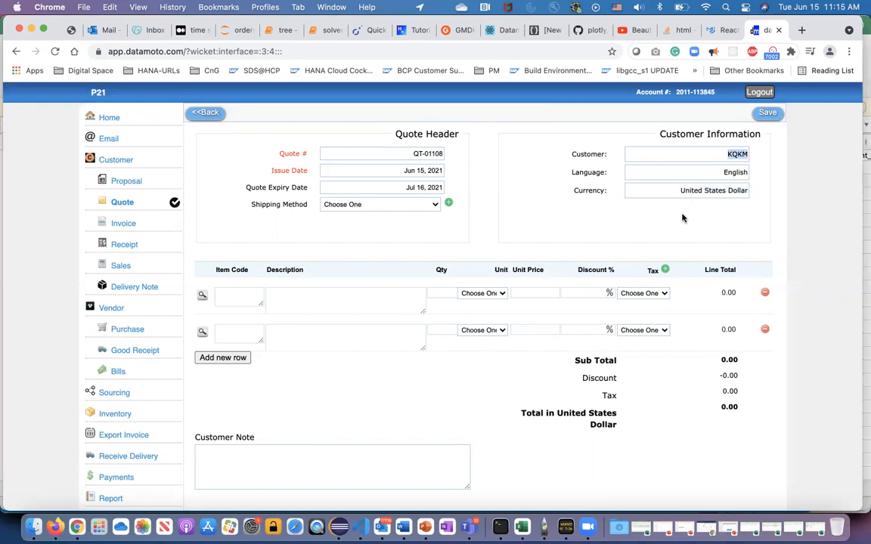
{"action": "left_click", "coordinate": [679, 223]}
{"action": "left_click", "coordinate": [216, 117]}
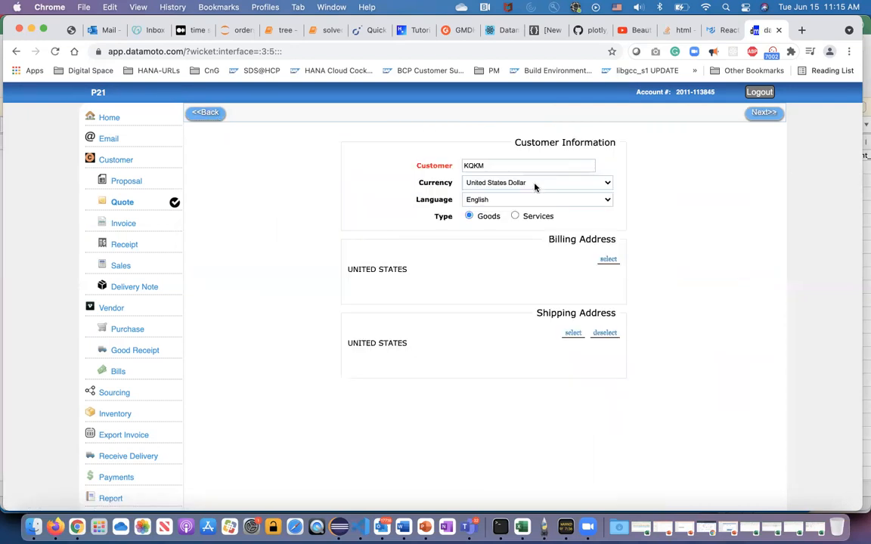
{"action": "left_click", "coordinate": [607, 183]}
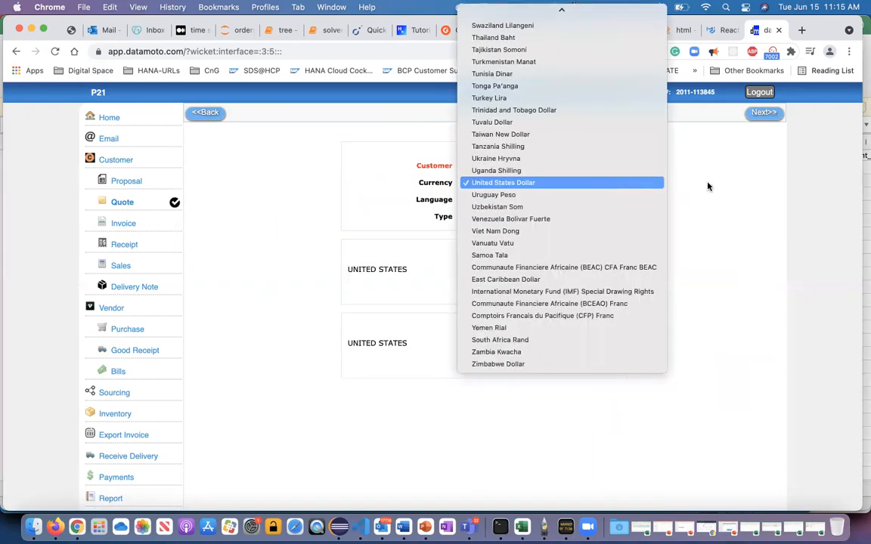
{"action": "left_click", "coordinate": [723, 194]}
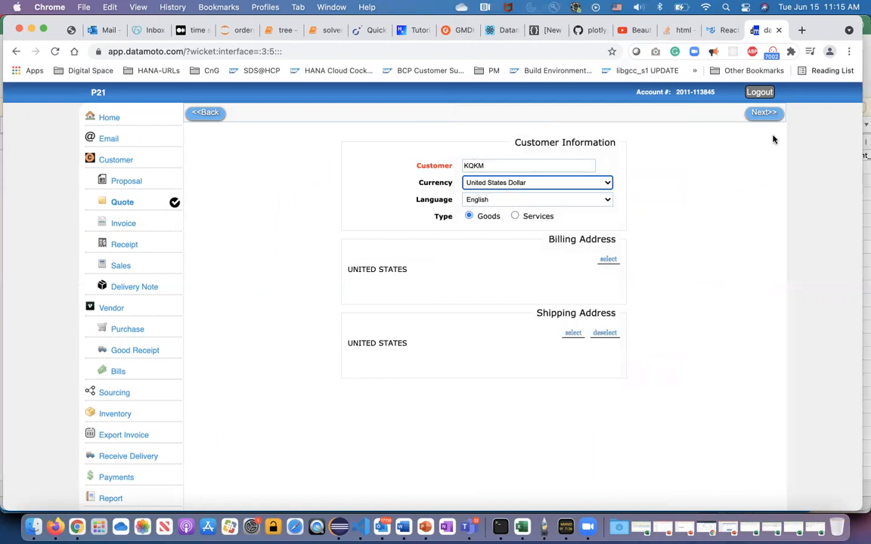
Continue to the quote details and set the quote expiry date to June 30, 2021.
{"action": "left_click", "coordinate": [763, 115]}
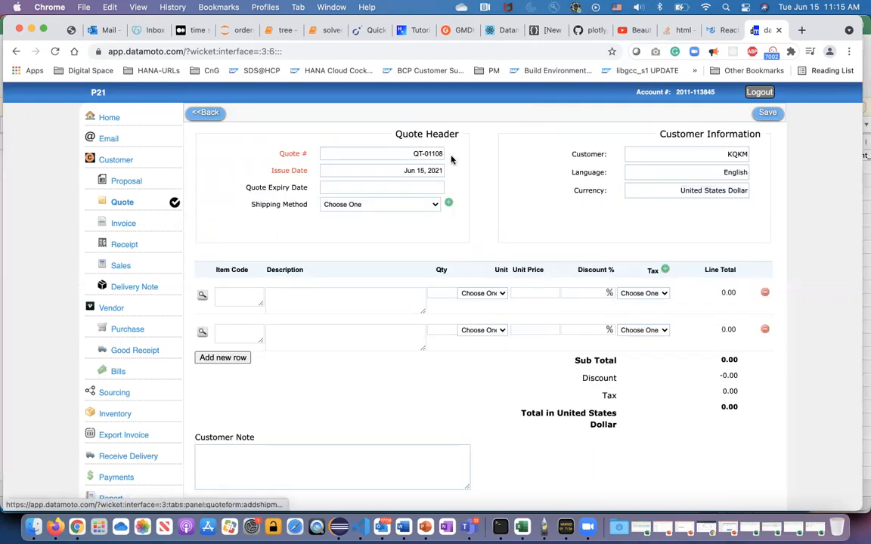
{"action": "left_click", "coordinate": [405, 188]}
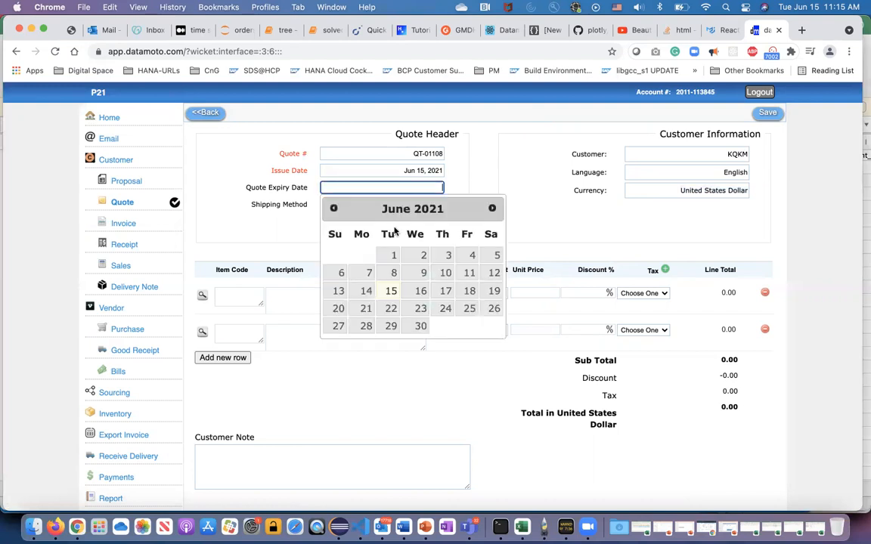
{"action": "left_click", "coordinate": [421, 327]}
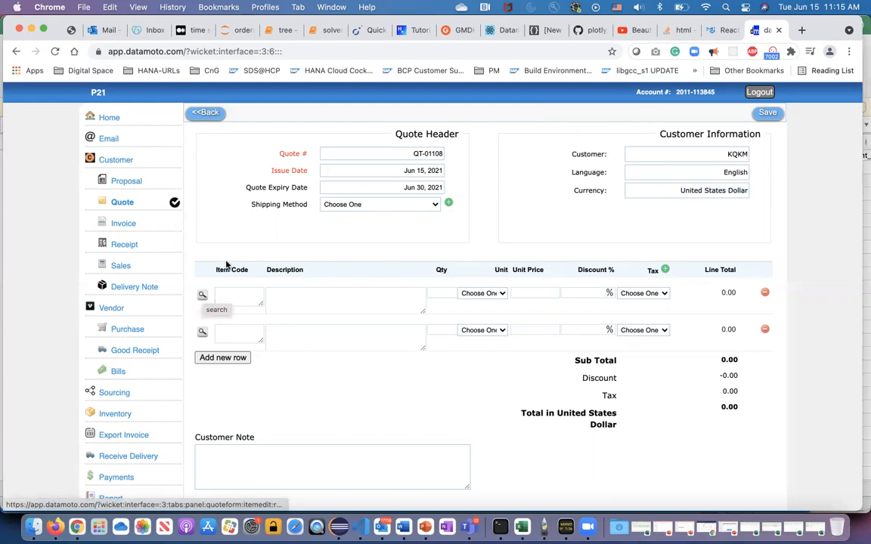
Look up product items for the first quote line, filtering by item code D and listing the kitting items.
{"action": "left_click", "coordinate": [202, 297]}
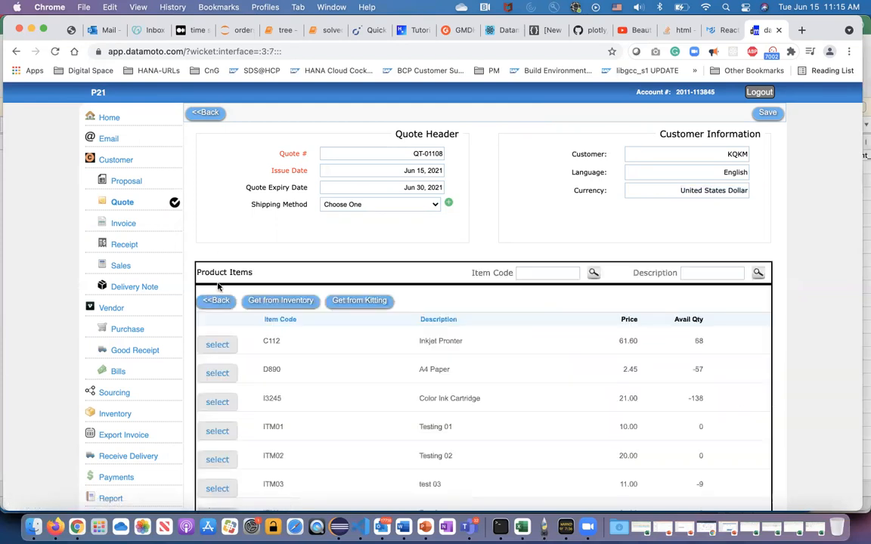
{"action": "scroll", "coordinate": [403, 389], "scroll_direction": "down", "scroll_amount": 2}
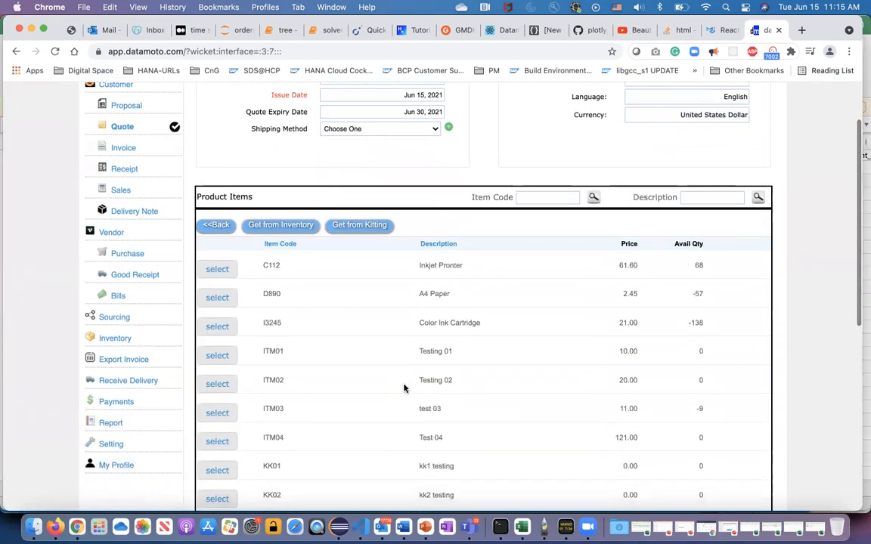
{"action": "left_click", "coordinate": [541, 195]}
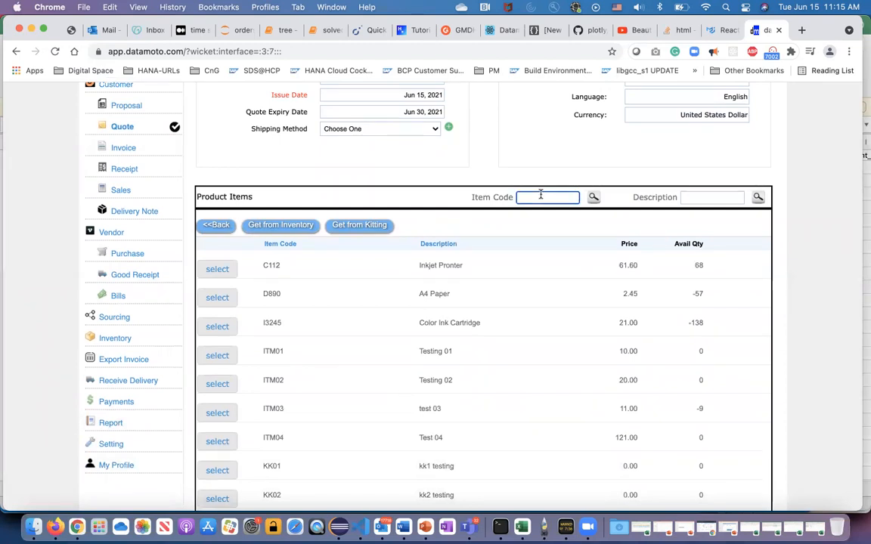
{"action": "type", "text": "D"}
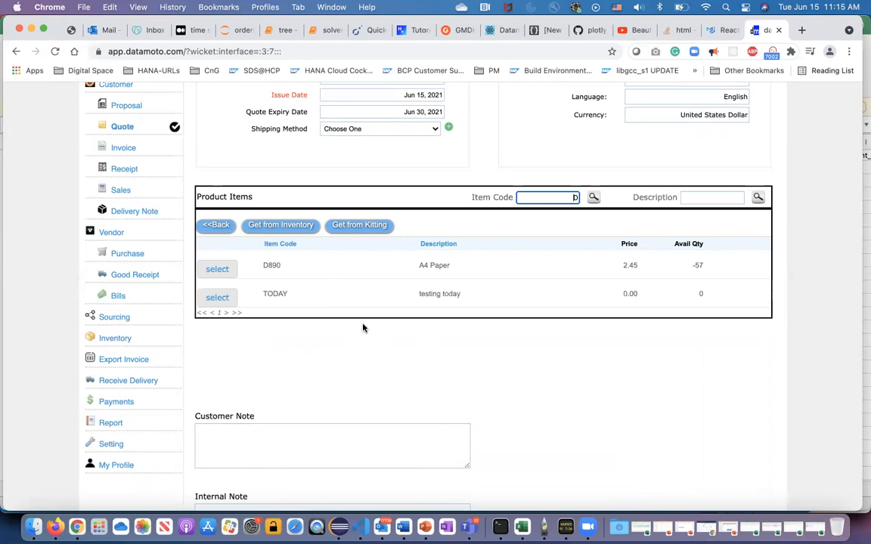
{"action": "left_click", "coordinate": [310, 351]}
{"action": "left_click", "coordinate": [348, 226]}
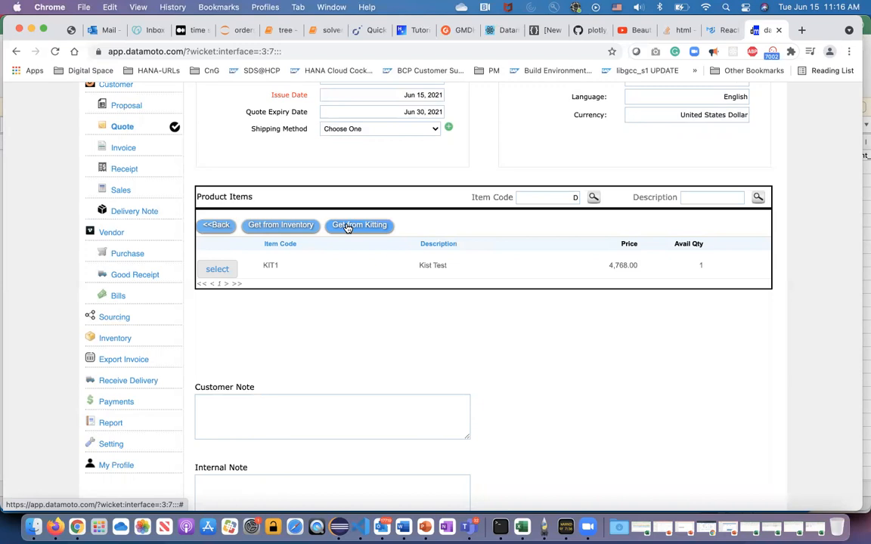
Add inventory item I3245, Color Ink Cartridge, to the first quote line with a quantity of 3.
{"action": "left_click", "coordinate": [265, 227]}
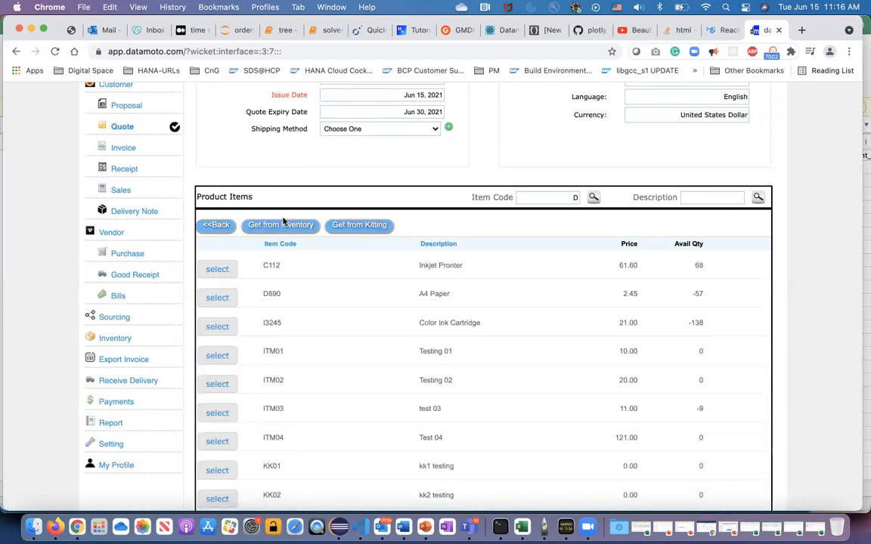
{"action": "left_click", "coordinate": [220, 328]}
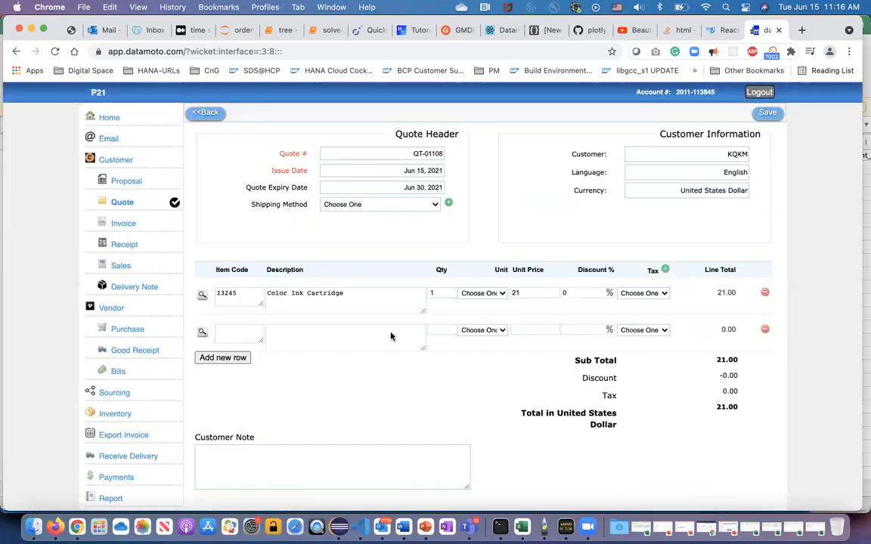
{"action": "left_click", "coordinate": [438, 294]}
{"action": "key", "text": "BackSpace"}
{"action": "type", "text": "3"}
Apply the CA tax to the Color Ink Cartridge line and save the quote.
{"action": "left_click", "coordinate": [666, 295]}
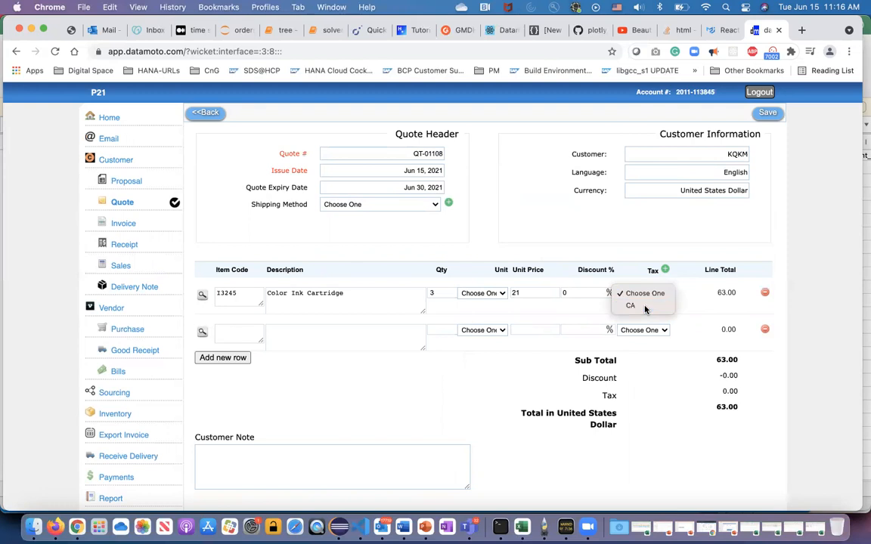
{"action": "left_click", "coordinate": [644, 305]}
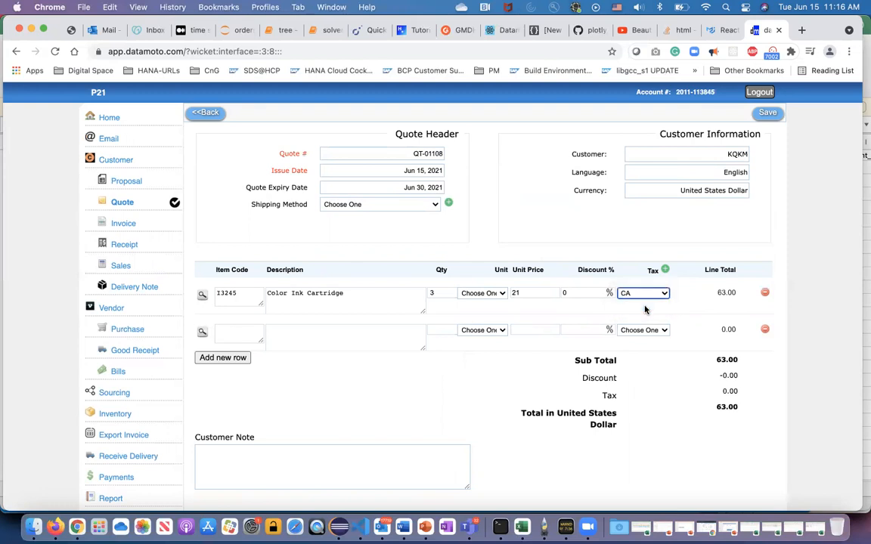
{"action": "left_click", "coordinate": [767, 112]}
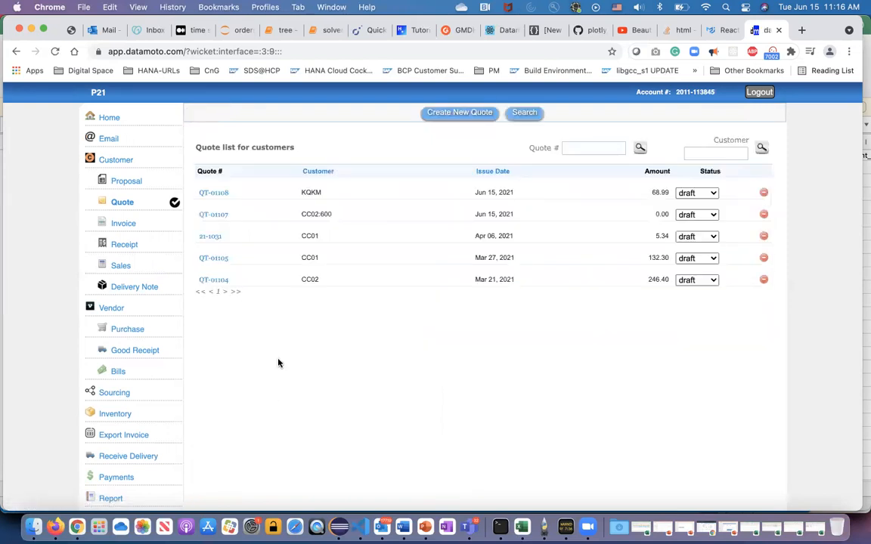
Open the saved KQKM quote and review its addresses, dates, line item and totals.
{"action": "left_click", "coordinate": [218, 193]}
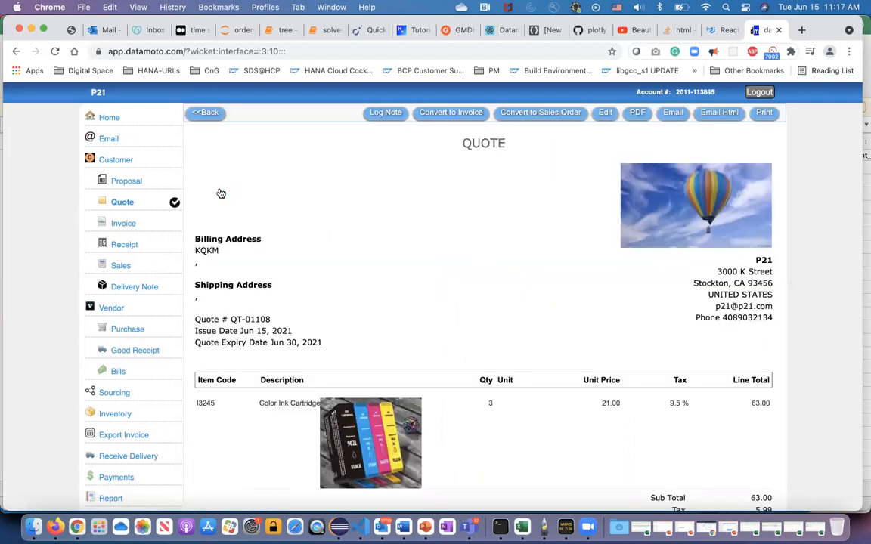
{"action": "scroll", "coordinate": [533, 363], "scroll_direction": "down", "scroll_amount": 4}
{"action": "scroll", "coordinate": [533, 364], "scroll_direction": "up", "scroll_amount": 1}
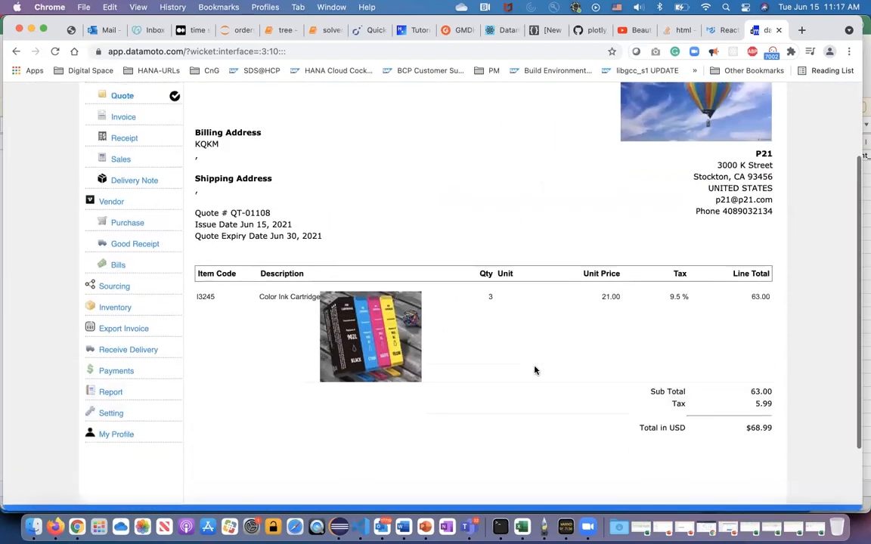
{"action": "scroll", "coordinate": [547, 333], "scroll_direction": "up", "scroll_amount": 3}
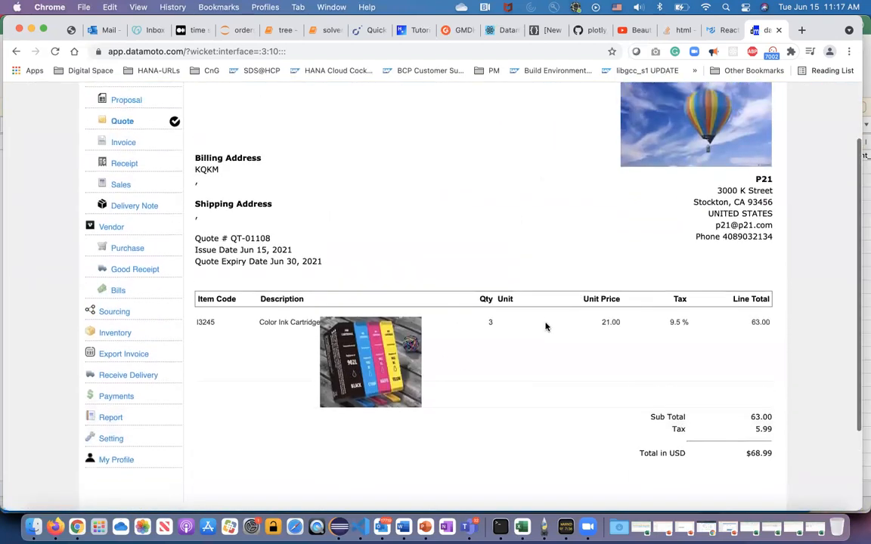
Export the KQKM quote as a PDF, view the downloaded file, and return to the quote page.
{"action": "left_click", "coordinate": [637, 113]}
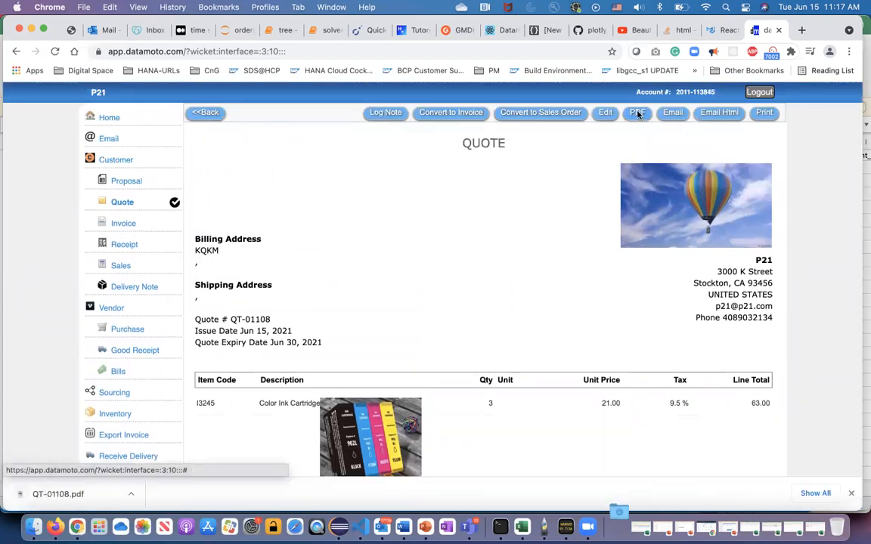
{"action": "left_click", "coordinate": [132, 496]}
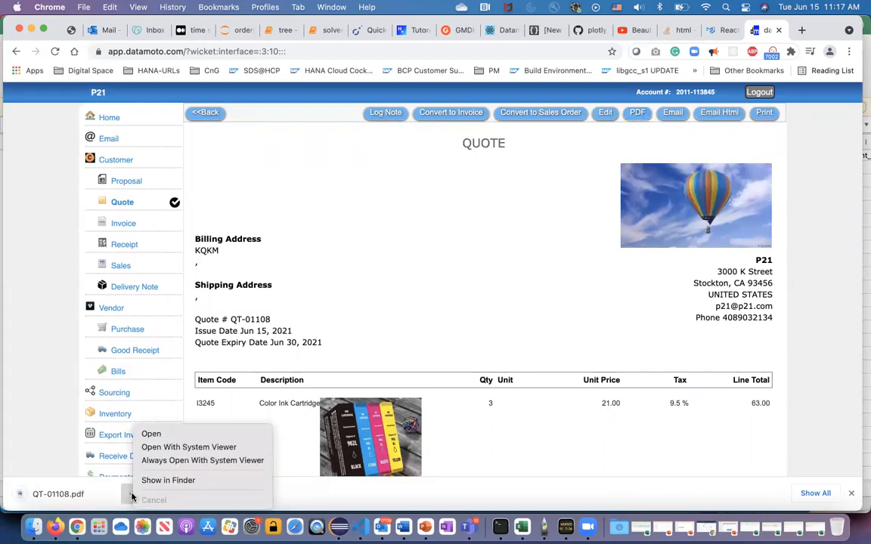
{"action": "left_click", "coordinate": [164, 435]}
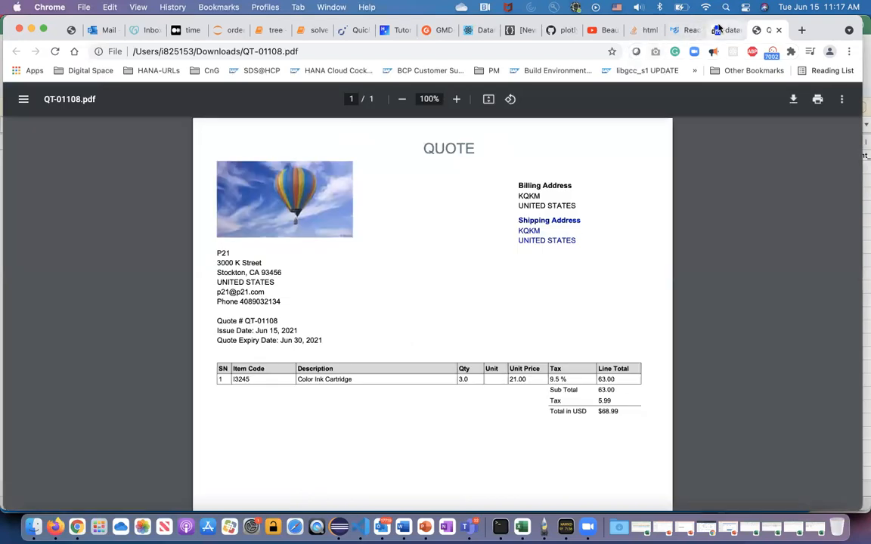
{"action": "left_click", "coordinate": [719, 29]}
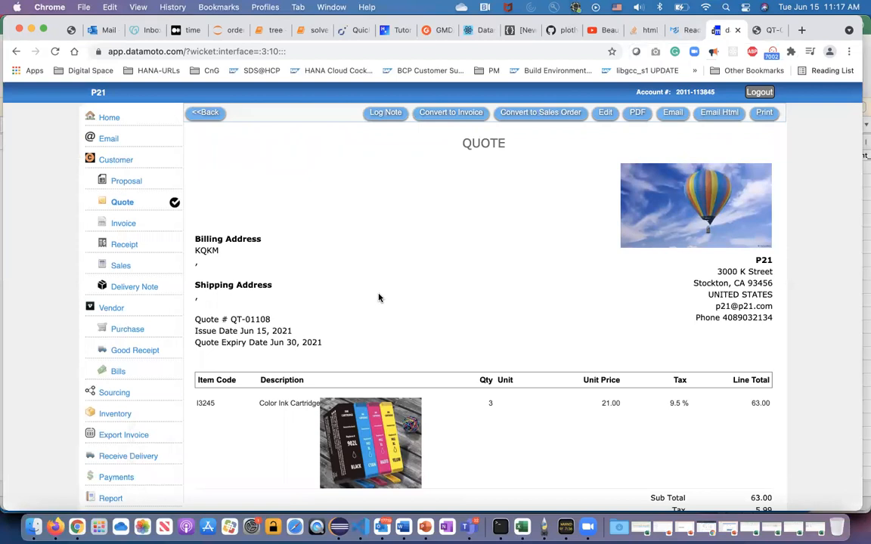
Reopen the KQKM quote from the quote list and convert it to a sales order, keeping the existing customer information.
{"action": "left_click", "coordinate": [202, 119]}
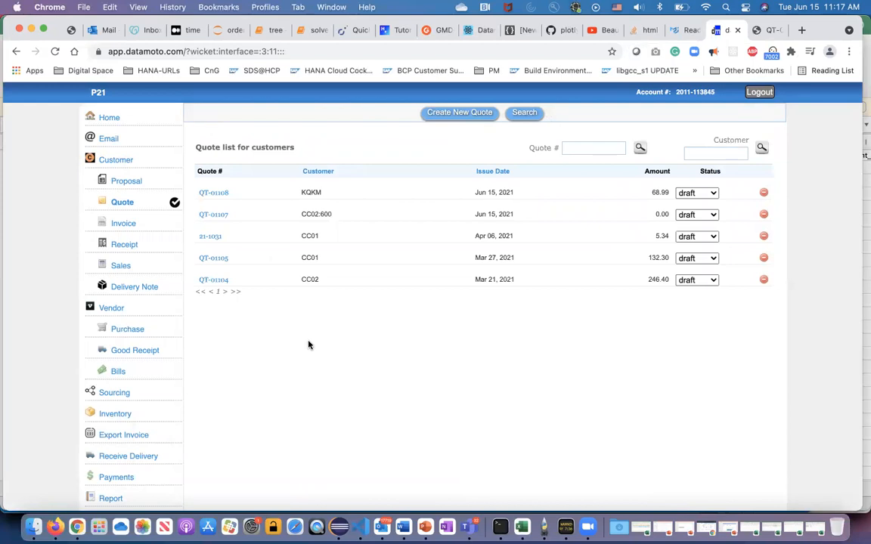
{"action": "left_click", "coordinate": [218, 193]}
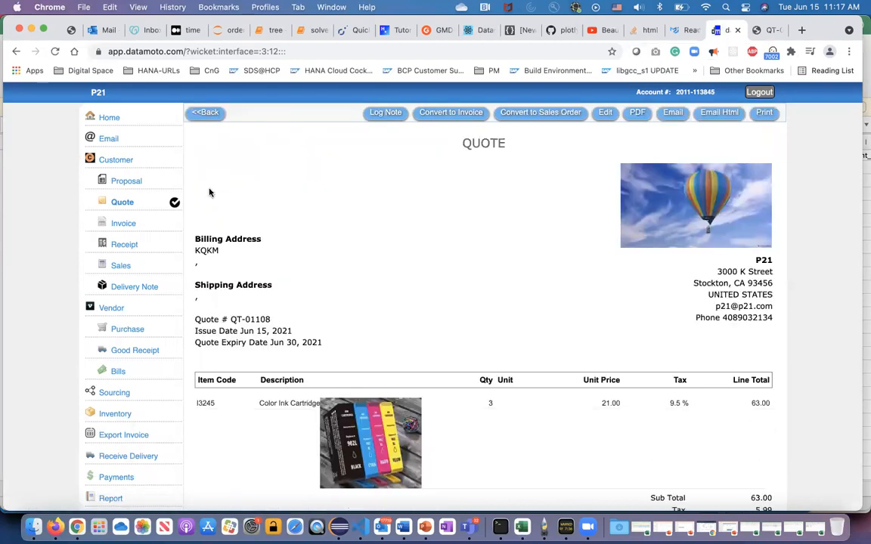
{"action": "left_click", "coordinate": [541, 113]}
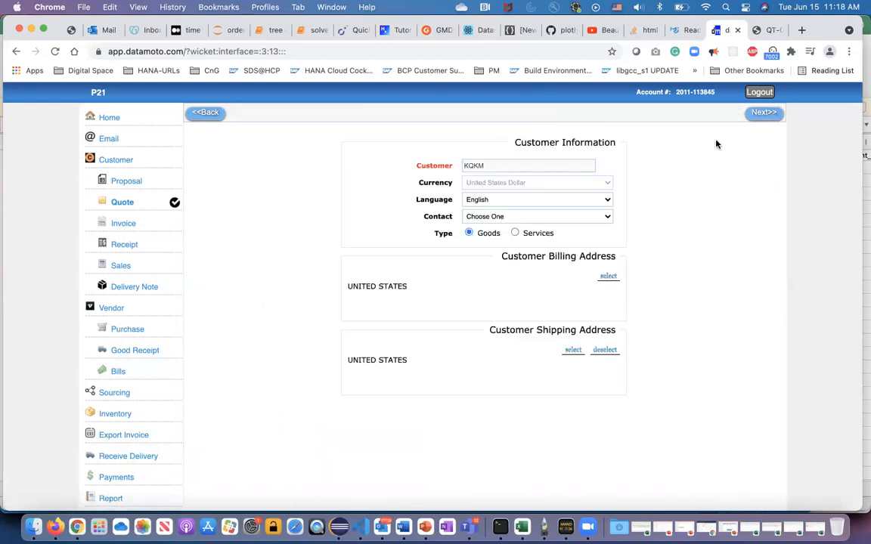
{"action": "left_click", "coordinate": [765, 113]}
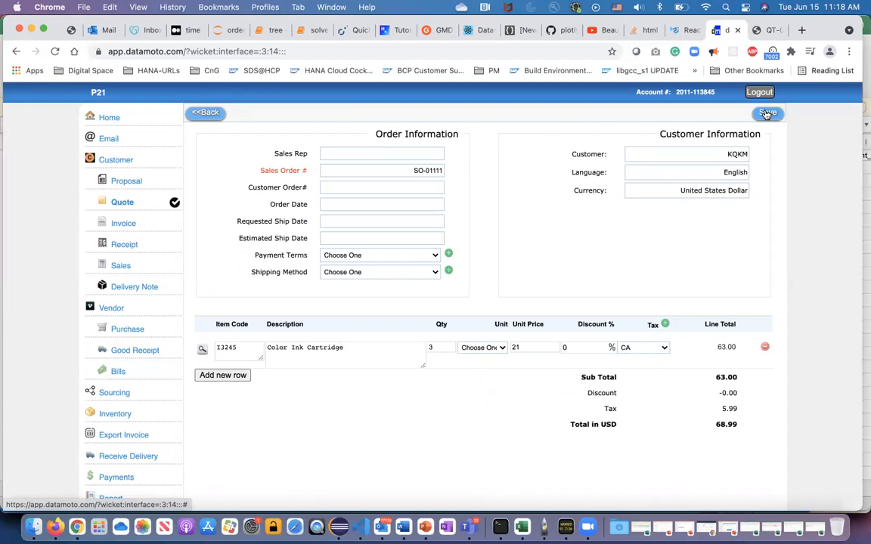
Set the sales order's payment terms to Credit - 15 days and its shipping method to UPS.
{"action": "left_click", "coordinate": [435, 257]}
{"action": "key", "text": "Escape"}
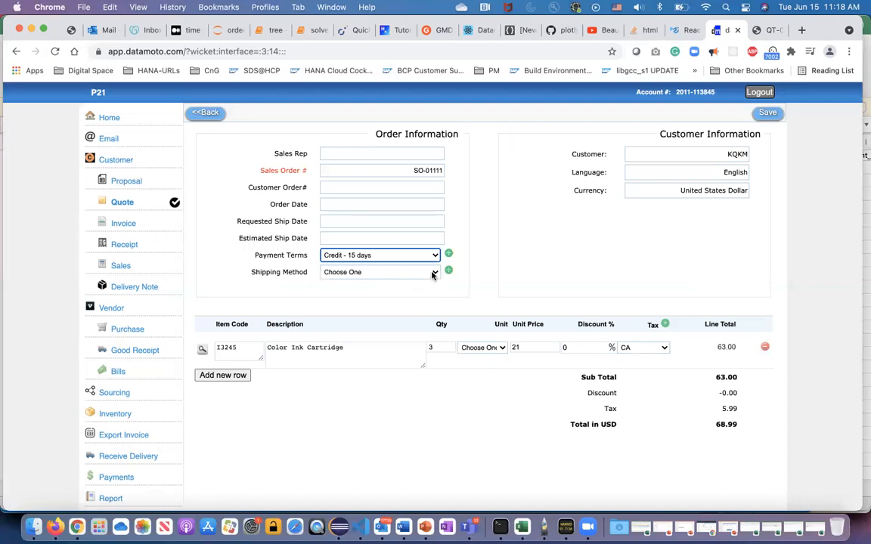
{"action": "left_click", "coordinate": [432, 272]}
{"action": "left_click", "coordinate": [407, 297]}
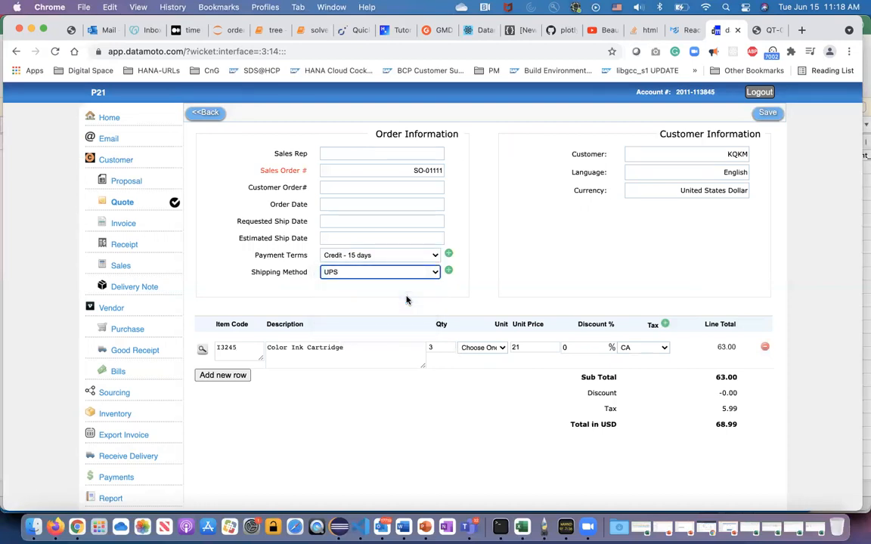
Set the order date to Jun 15, 2021 and the requested ship date to Jun 30, 2021.
{"action": "left_click", "coordinate": [355, 205]}
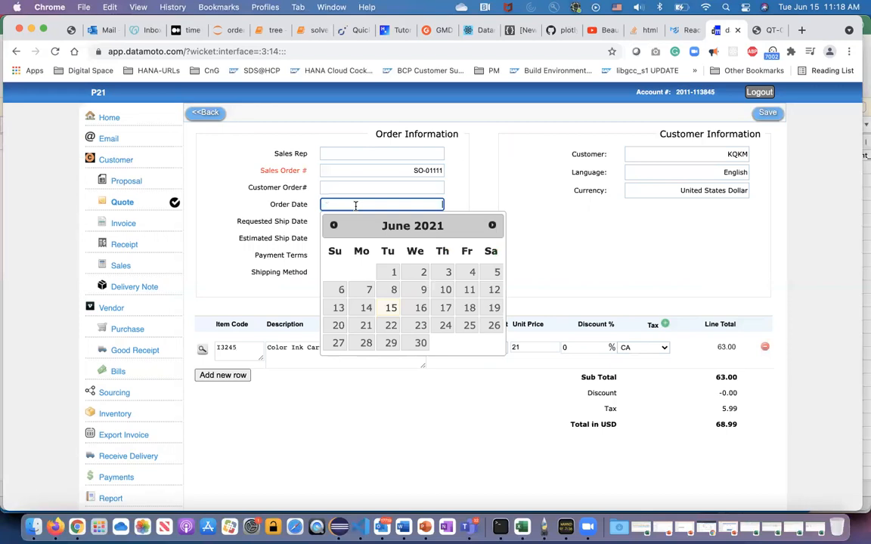
{"action": "left_click", "coordinate": [391, 308]}
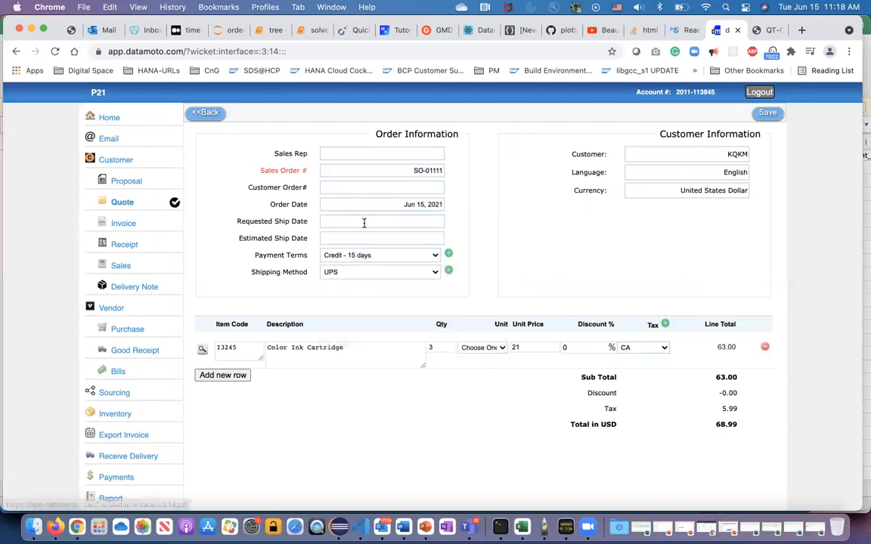
{"action": "left_click", "coordinate": [364, 222]}
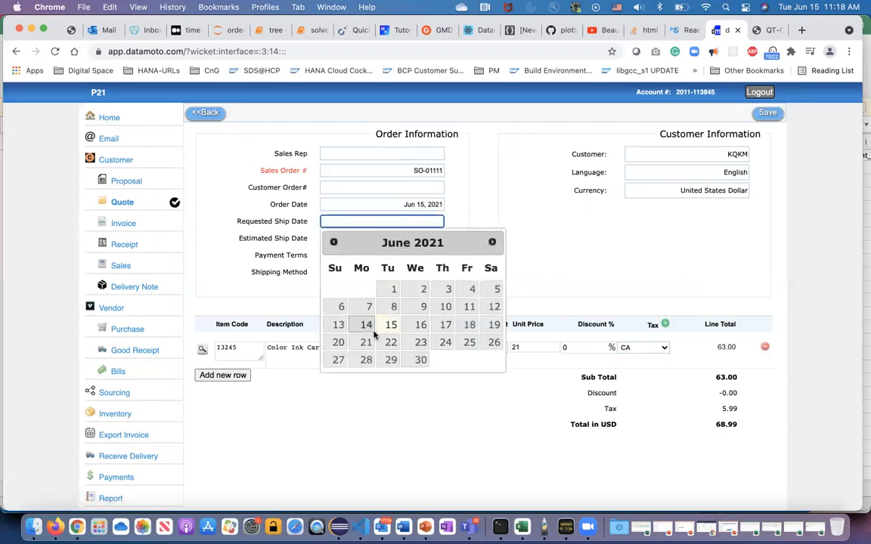
{"action": "left_click", "coordinate": [420, 360]}
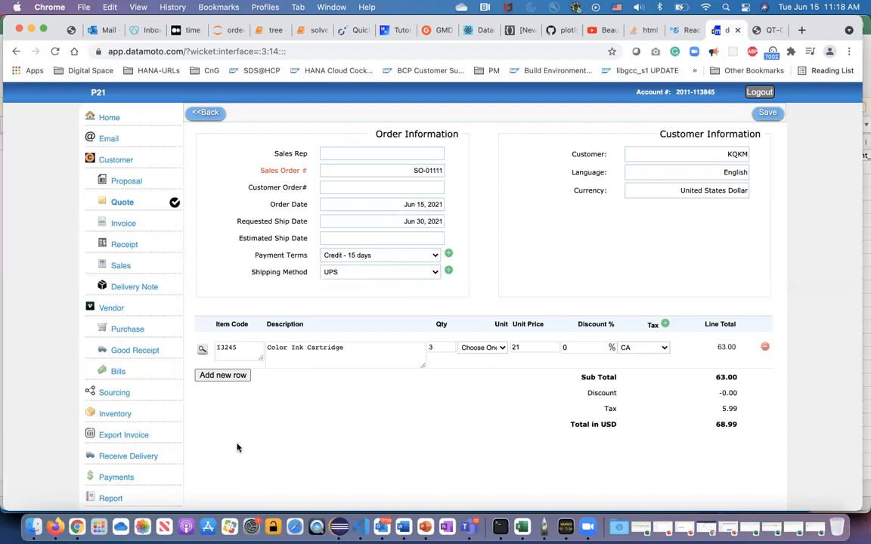
Add a second order line with item code Freight and description UPS.
{"action": "left_click", "coordinate": [223, 376]}
{"action": "left_click", "coordinate": [228, 388]}
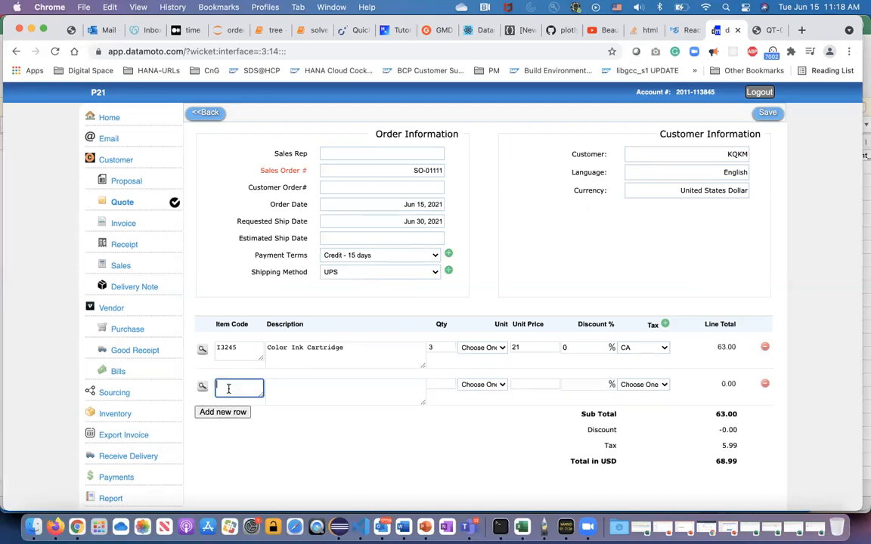
{"action": "type", "text": "Freight"}
{"action": "left_click", "coordinate": [301, 391]}
{"action": "left_click", "coordinate": [251, 389]}
{"action": "left_click", "coordinate": [305, 391]}
{"action": "type", "text": "UPS"}
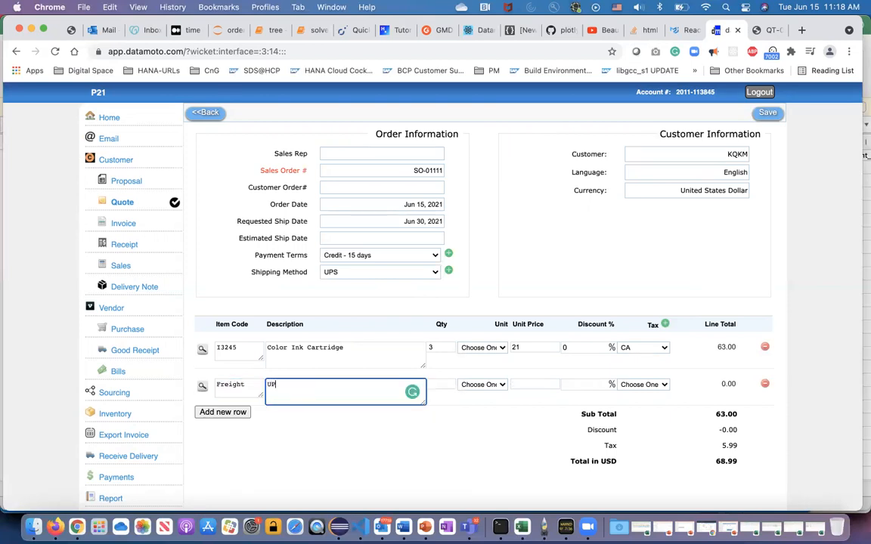
Give the Freight line a quantity of 1 and a unit price of 10, and save the sales order.
{"action": "left_click", "coordinate": [541, 384]}
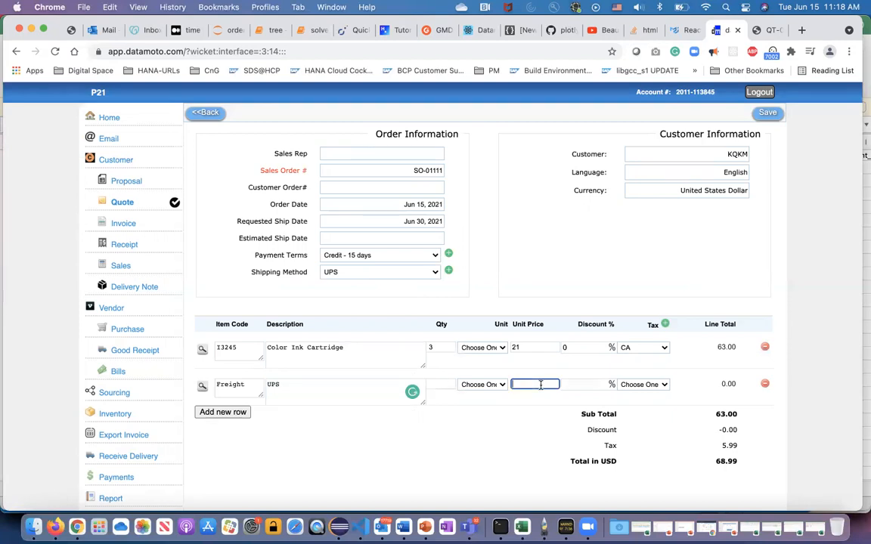
{"action": "left_click", "coordinate": [437, 384]}
{"action": "type", "text": "1"}
{"action": "left_click", "coordinate": [524, 384]}
{"action": "type", "text": "10"}
{"action": "key", "text": "Tab"}
{"action": "left_click", "coordinate": [767, 112]}
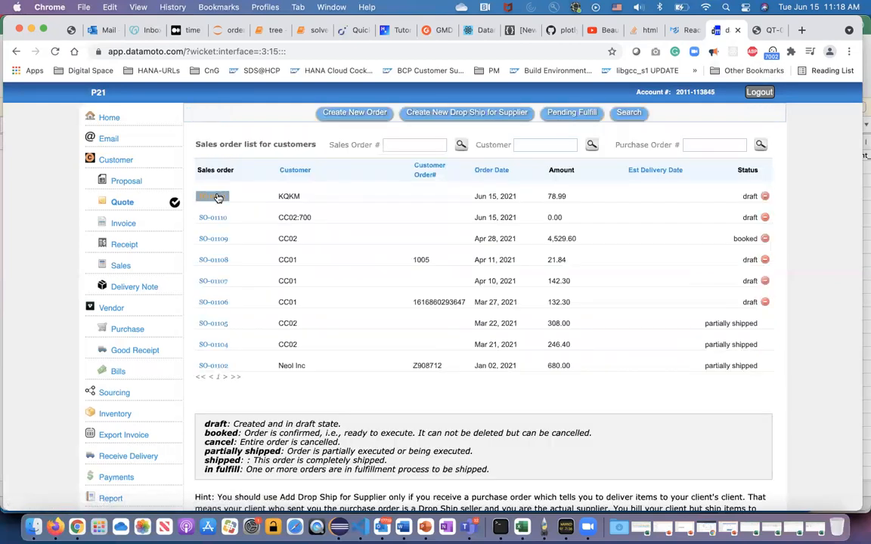
Review the saved KQKM sales order and the quote linked to it, ending back on the order.
{"action": "left_click", "coordinate": [215, 197]}
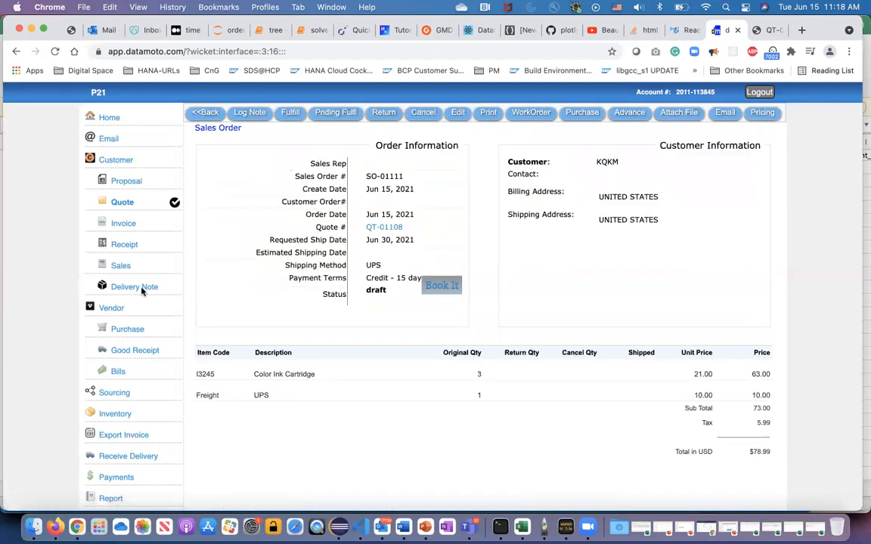
{"action": "left_click", "coordinate": [121, 267]}
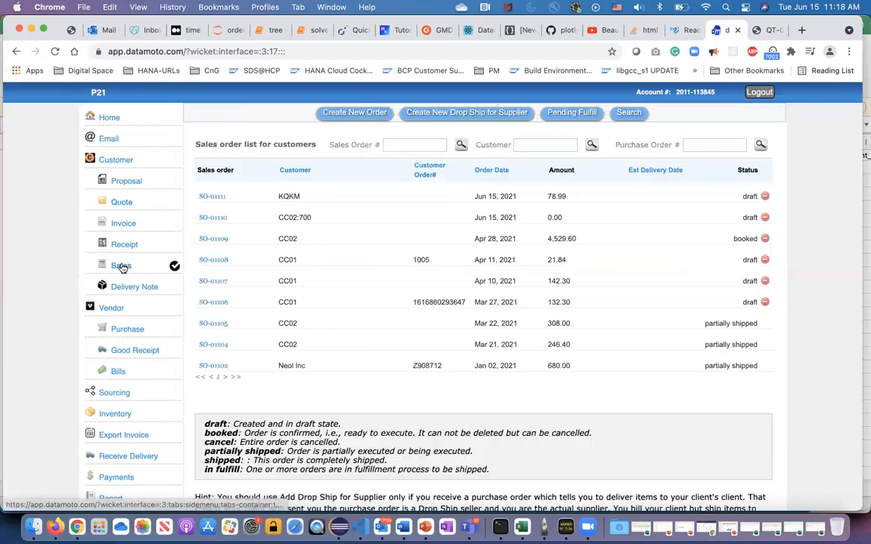
{"action": "left_click", "coordinate": [213, 197]}
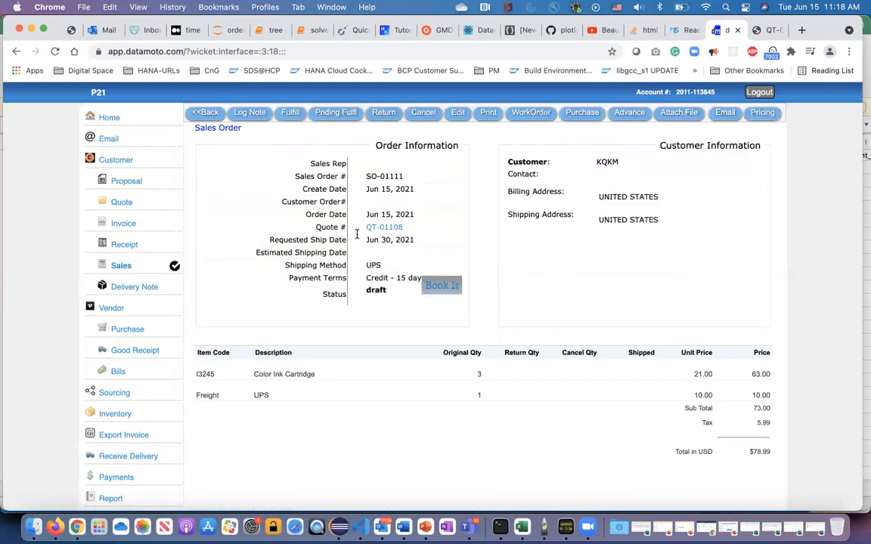
{"action": "left_click_drag", "start_coordinate": [364, 227], "coordinate": [409, 229]}
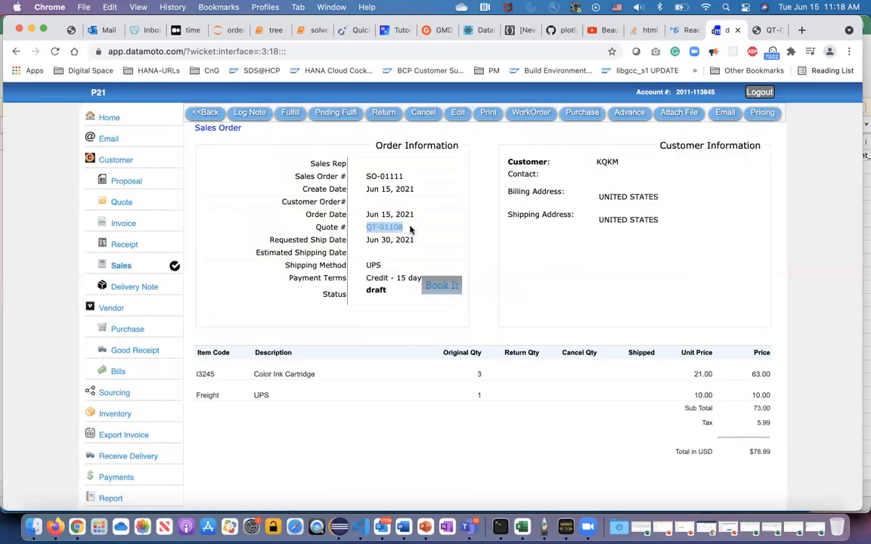
{"action": "left_click", "coordinate": [407, 229]}
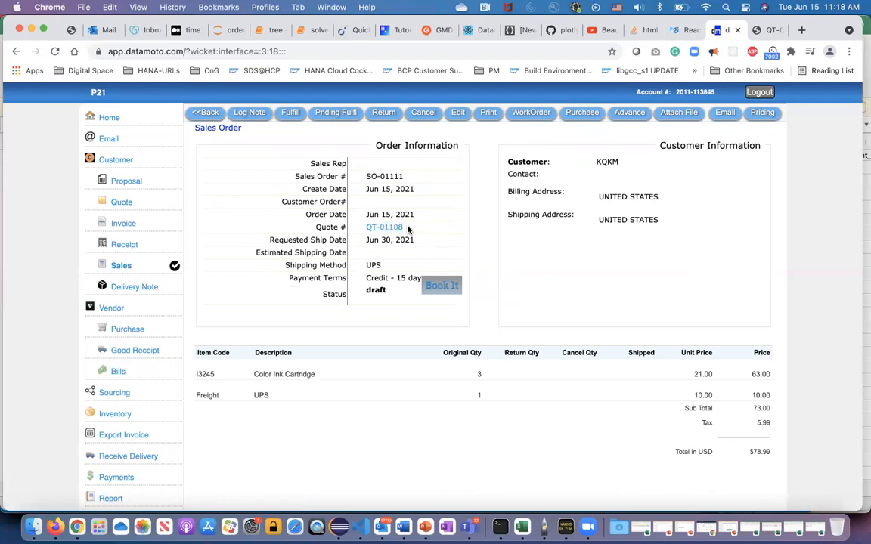
{"action": "left_click", "coordinate": [382, 227]}
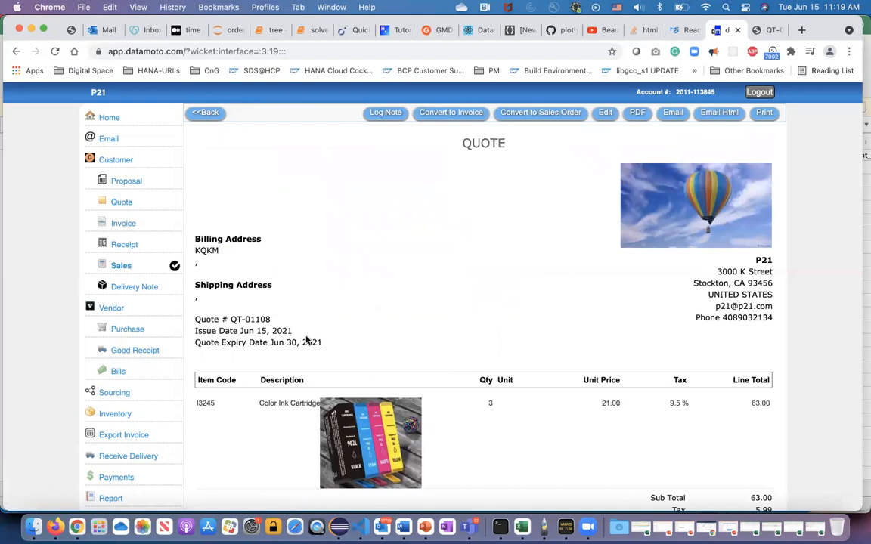
{"action": "left_click", "coordinate": [202, 112]}
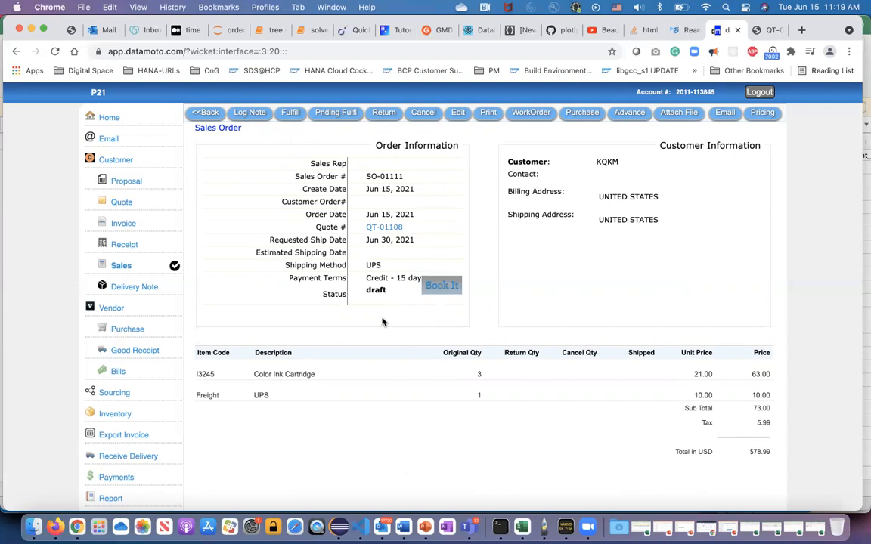
Look up item I3245 from the order in the inventory and check its sales order quantity.
{"action": "double_click", "coordinate": [199, 373]}
{"action": "left_click", "coordinate": [118, 414]}
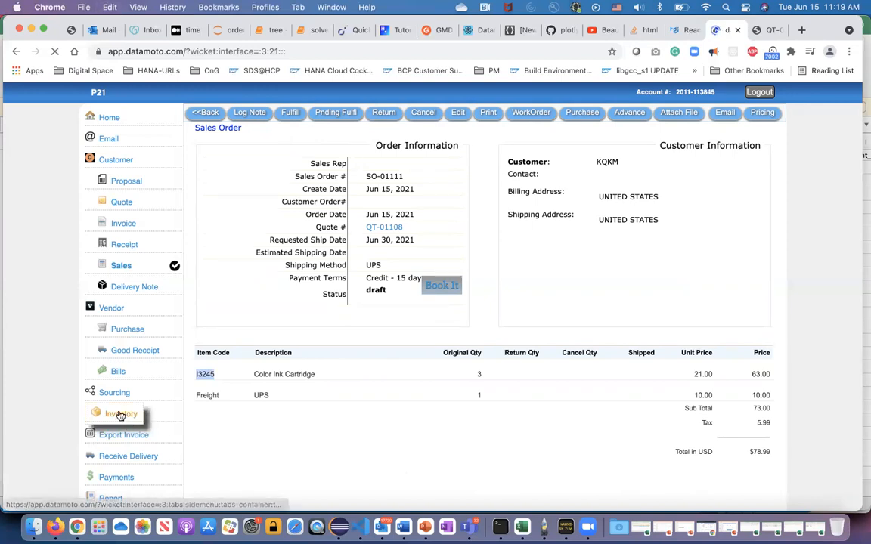
{"action": "left_click", "coordinate": [648, 145]}
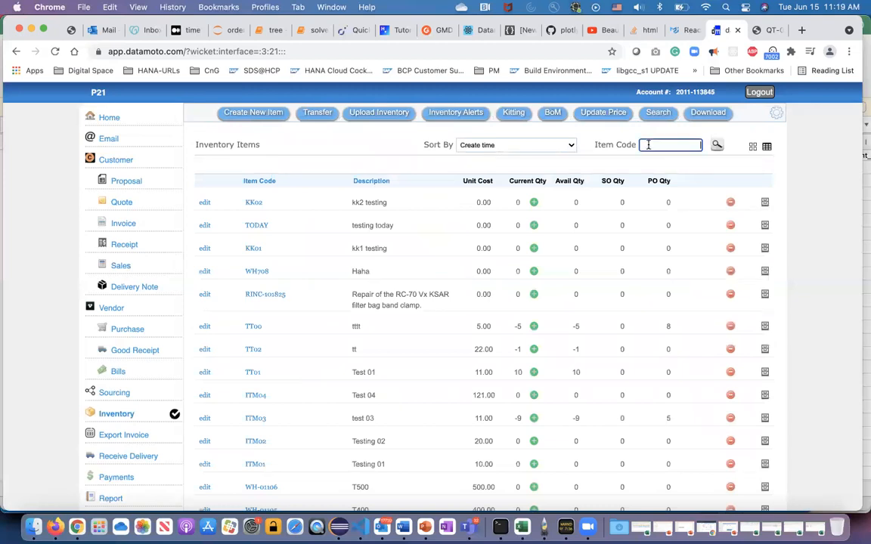
{"action": "type", "text": "I3245"}
{"action": "key", "text": "Return"}
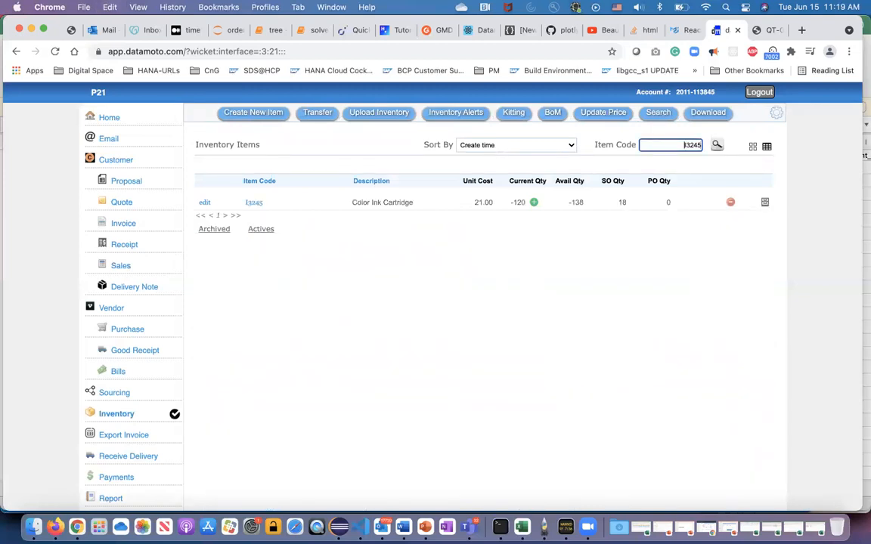
{"action": "left_click", "coordinate": [623, 201]}
Reopen the draft KQKM sales order and book it.
{"action": "left_click", "coordinate": [122, 268]}
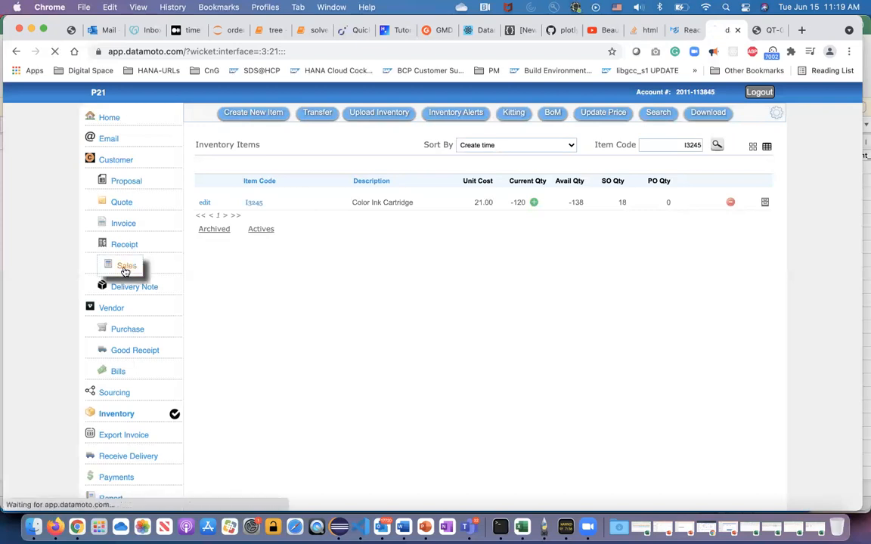
{"action": "left_click", "coordinate": [213, 196]}
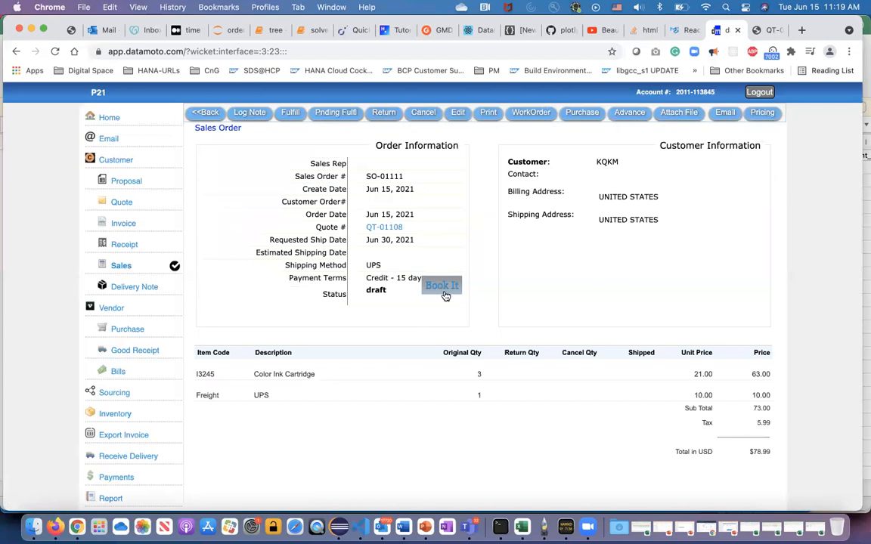
{"action": "left_click", "coordinate": [443, 286]}
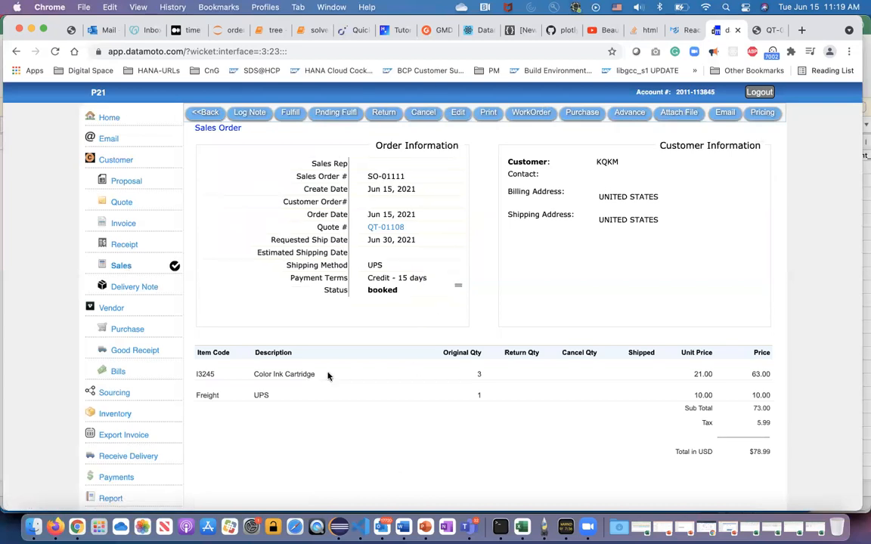
Check the ordered cartridge quantity, then look up I3245 in the inventory again to examine its SO and PO quantities.
{"action": "double_click", "coordinate": [479, 374]}
{"action": "left_click_drag", "start_coordinate": [115, 414], "coordinate": [117, 418]}
{"action": "left_click", "coordinate": [116, 418]}
{"action": "left_click", "coordinate": [672, 146]}
{"action": "type", "text": "I3245"}
{"action": "key", "text": "Return"}
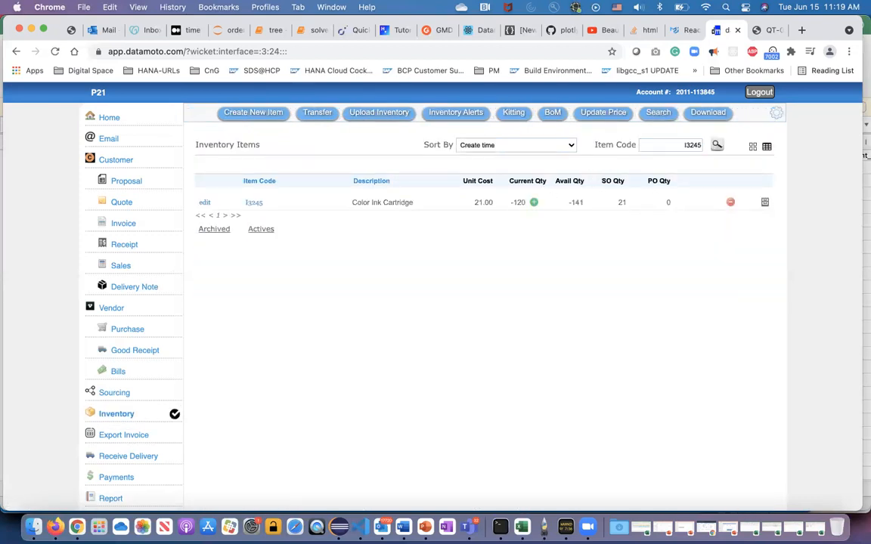
{"action": "double_click", "coordinate": [622, 203]}
{"action": "double_click", "coordinate": [668, 203]}
Open the booked KQKM sales order and bring up its fulfillment form.
{"action": "left_click", "coordinate": [123, 266]}
{"action": "left_click", "coordinate": [214, 199]}
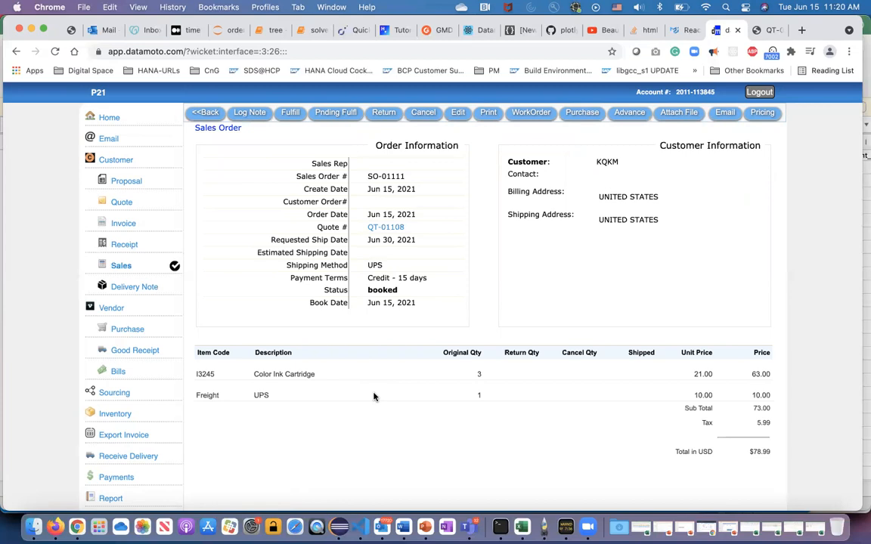
{"action": "left_click", "coordinate": [288, 113]}
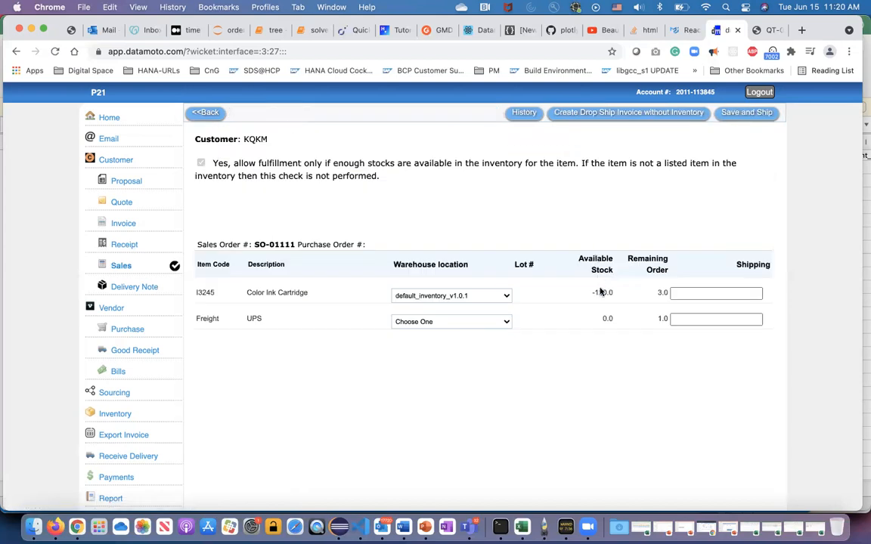
Check the cartridge's available stock, leave the fulfillment form, and add a purchase order to the sales order with vendor VKS.
{"action": "left_click_drag", "start_coordinate": [593, 295], "coordinate": [615, 298]}
{"action": "left_click", "coordinate": [211, 113]}
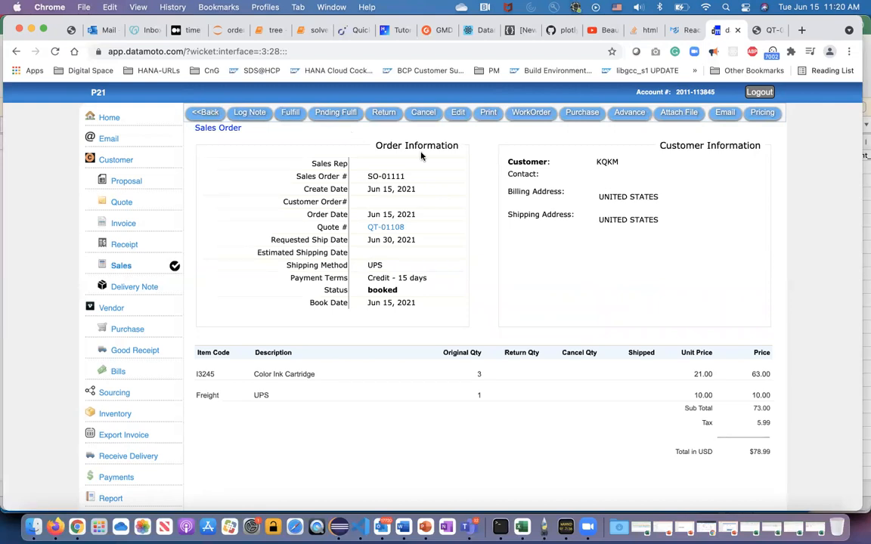
{"action": "left_click", "coordinate": [582, 114]}
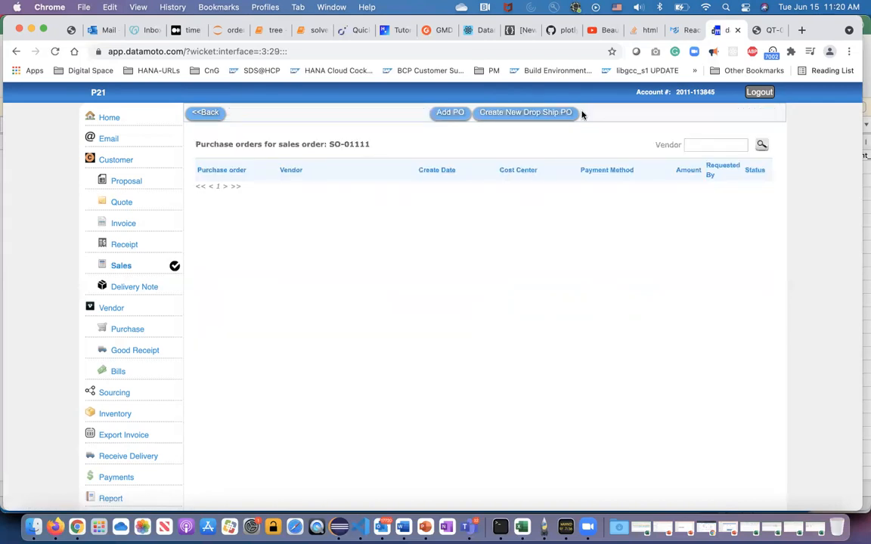
{"action": "left_click", "coordinate": [450, 113]}
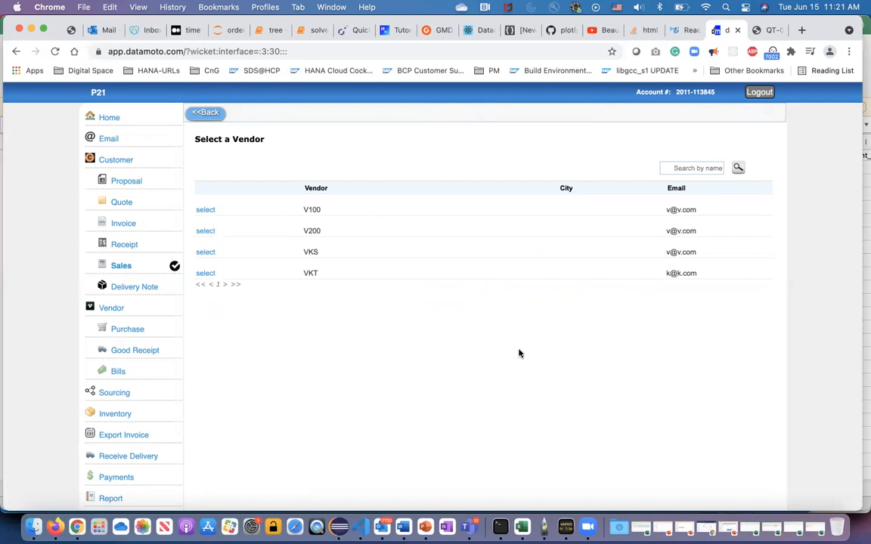
{"action": "left_click", "coordinate": [207, 252]}
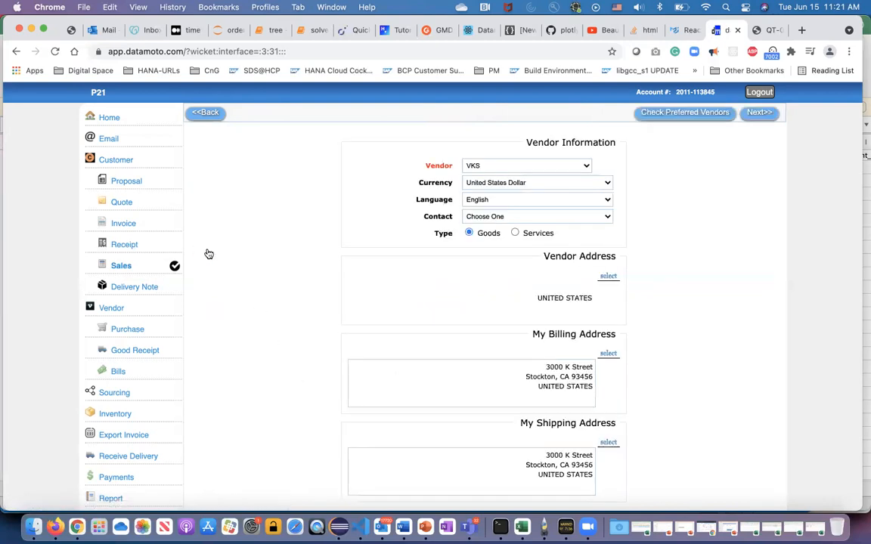
Review the vendor, billing and shipping addresses for VKS and proceed to the purchase order details.
{"action": "left_click", "coordinate": [609, 278]}
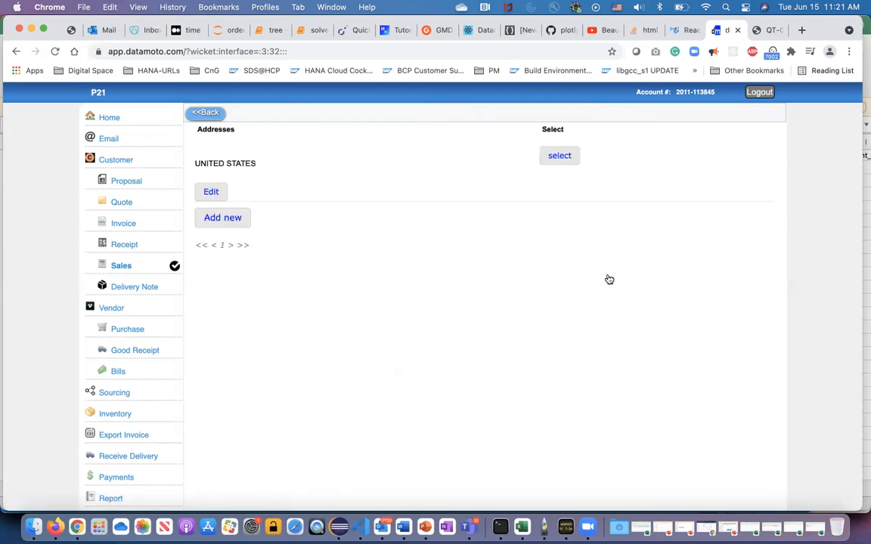
{"action": "left_click", "coordinate": [212, 114]}
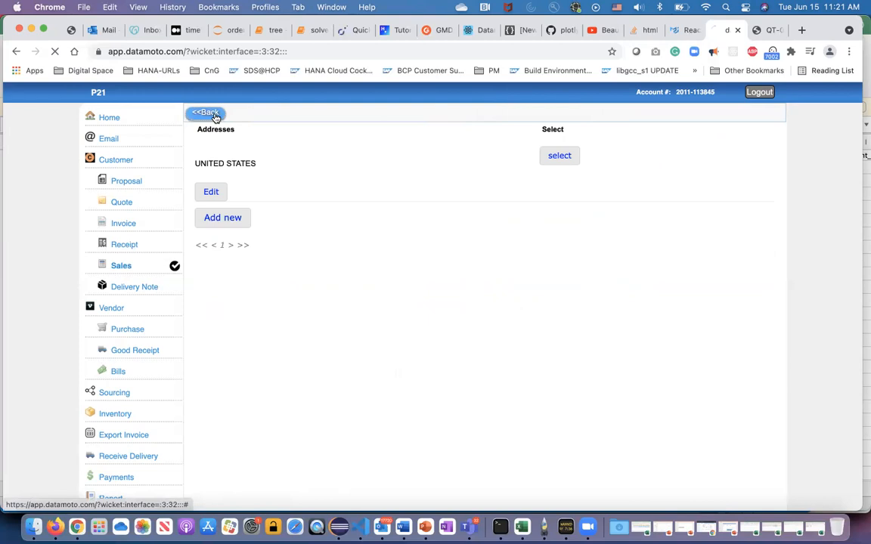
{"action": "scroll", "coordinate": [601, 336], "scroll_direction": "down", "scroll_amount": 1}
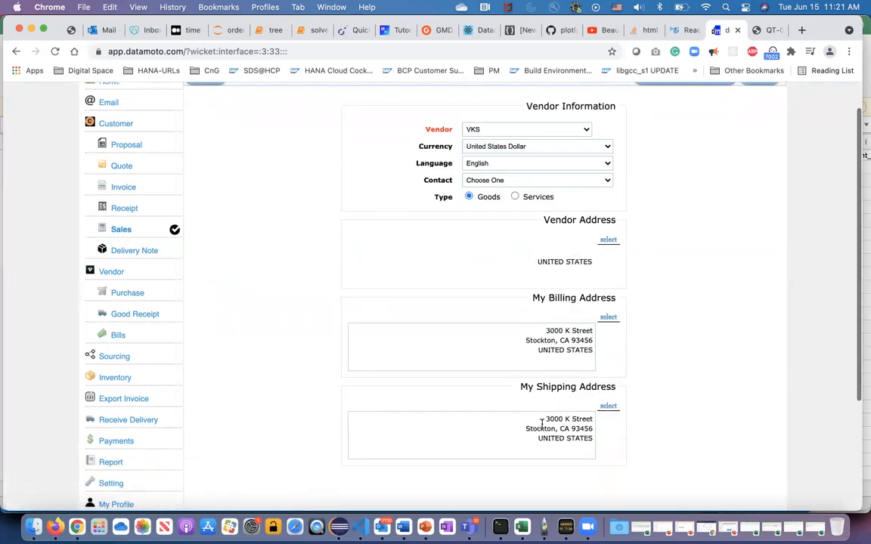
{"action": "scroll", "coordinate": [687, 351], "scroll_direction": "up", "scroll_amount": 1}
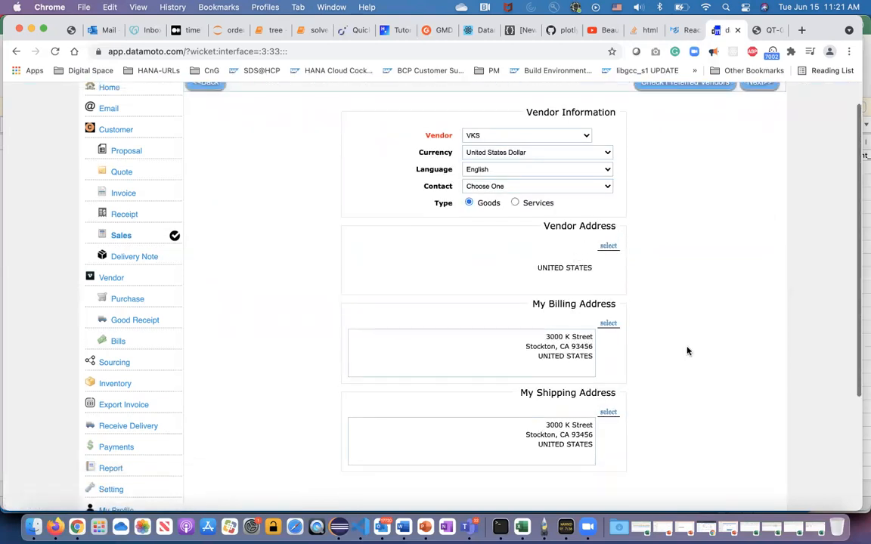
{"action": "left_click", "coordinate": [754, 113]}
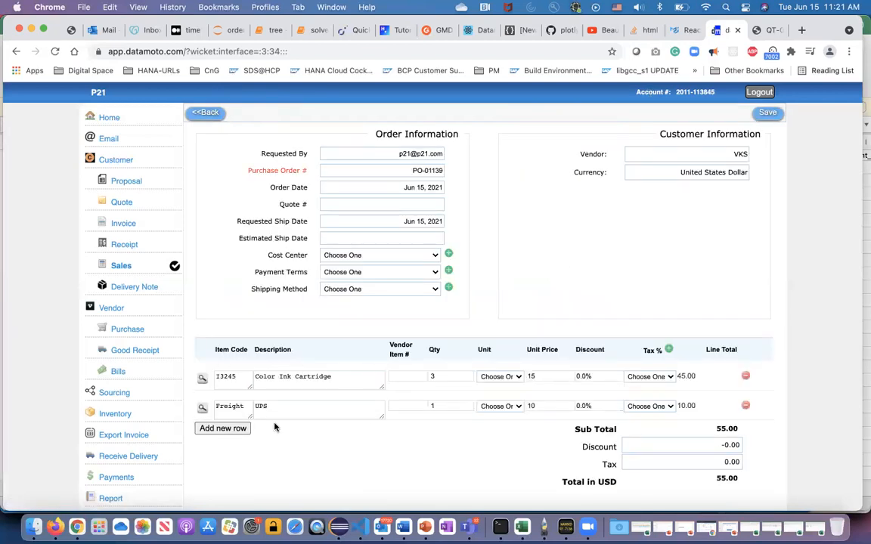
Remove the Freight line from the purchase order and check the Color Ink Cartridge's unit price.
{"action": "left_click", "coordinate": [745, 405]}
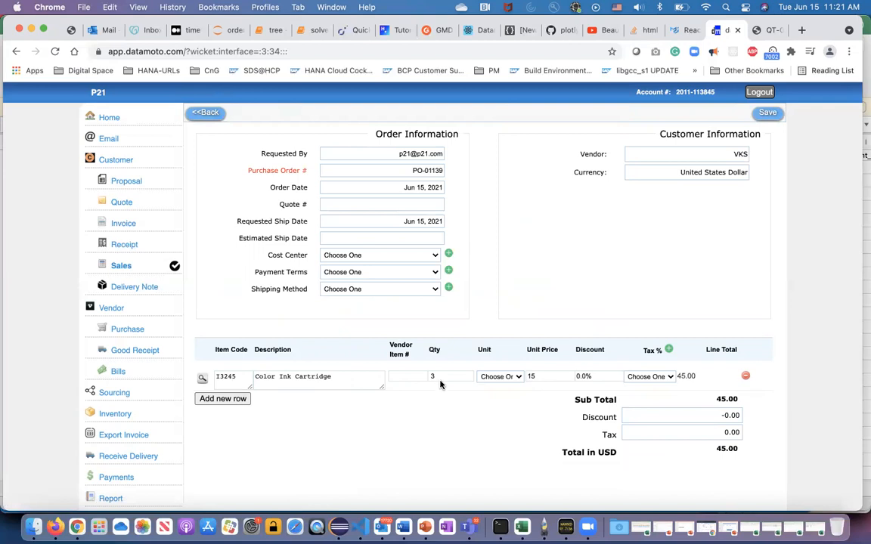
{"action": "left_click", "coordinate": [539, 376]}
{"action": "left_click", "coordinate": [521, 412]}
Set the purchase order's payment terms to Credit - 15 days and shipping method to UPS, and save it.
{"action": "left_click", "coordinate": [436, 256]}
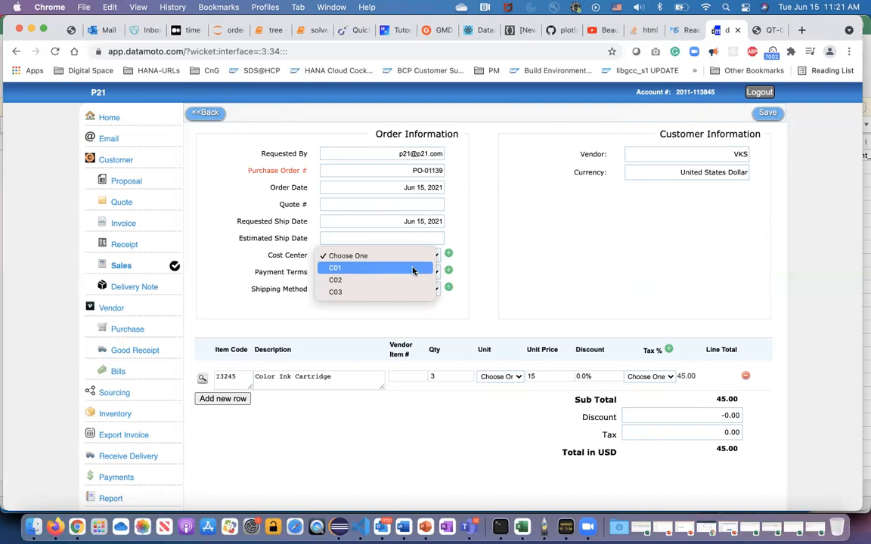
{"action": "left_click", "coordinate": [488, 310]}
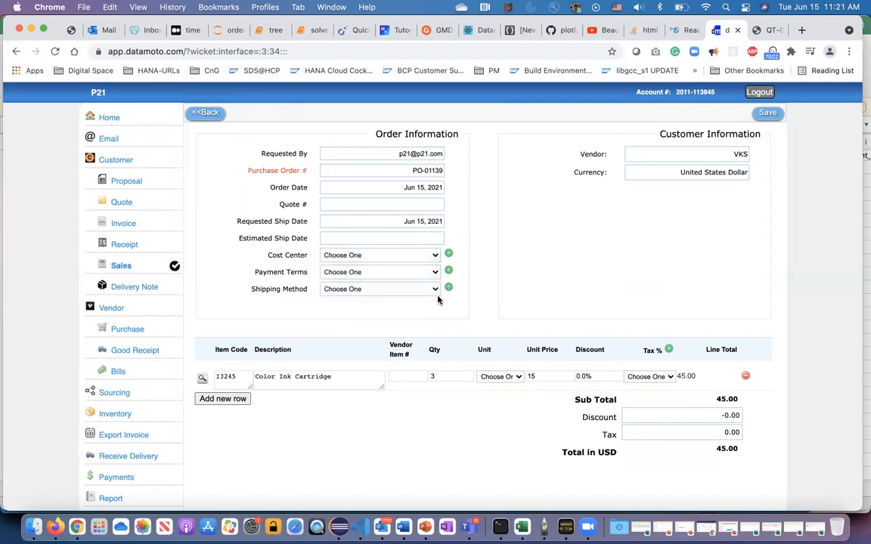
{"action": "left_click", "coordinate": [436, 273]}
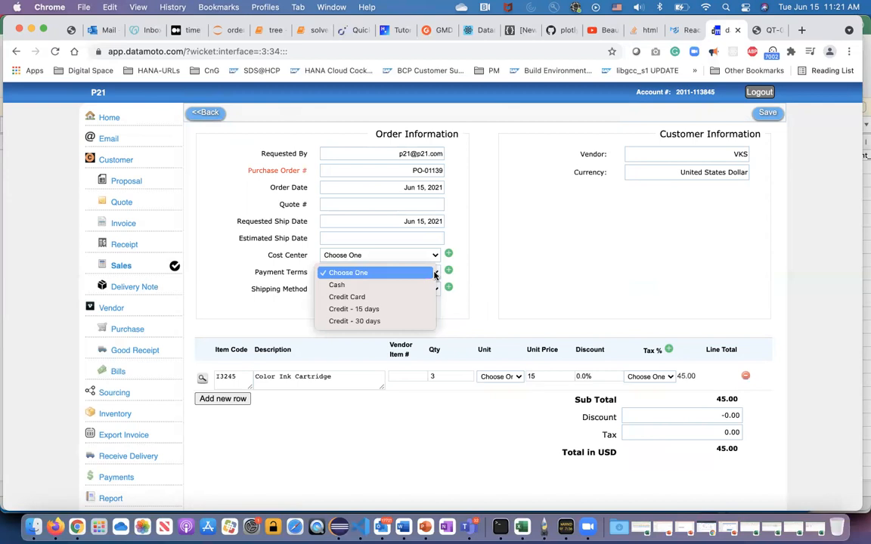
{"action": "left_click", "coordinate": [411, 312]}
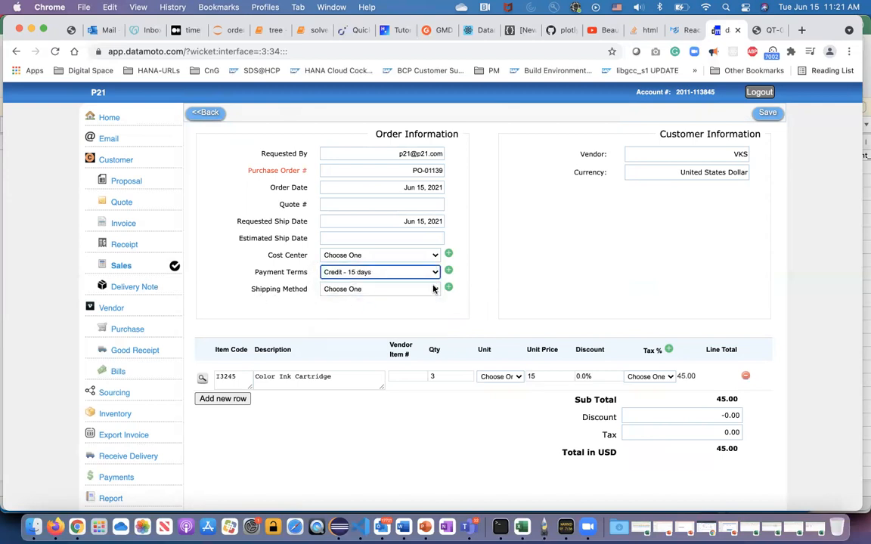
{"action": "left_click", "coordinate": [436, 290]}
{"action": "left_click", "coordinate": [410, 315]}
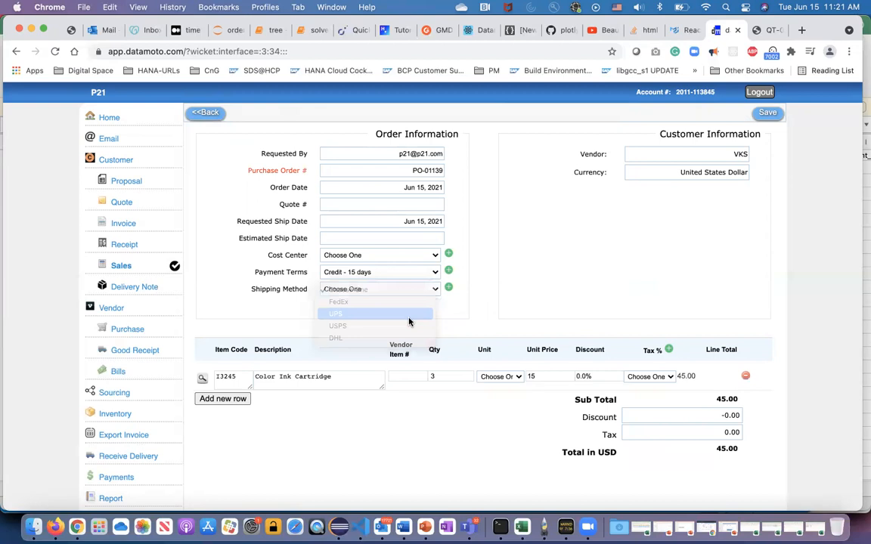
{"action": "left_click", "coordinate": [488, 318]}
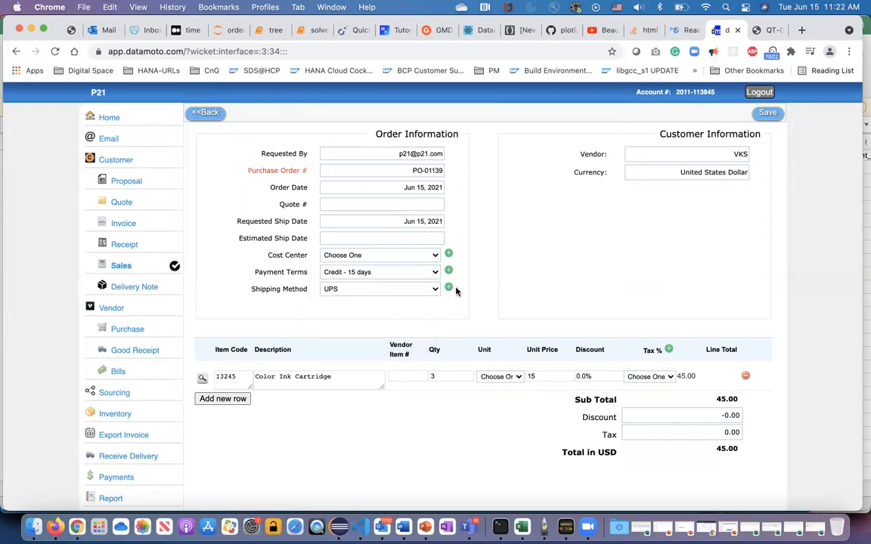
{"action": "left_click", "coordinate": [768, 114]}
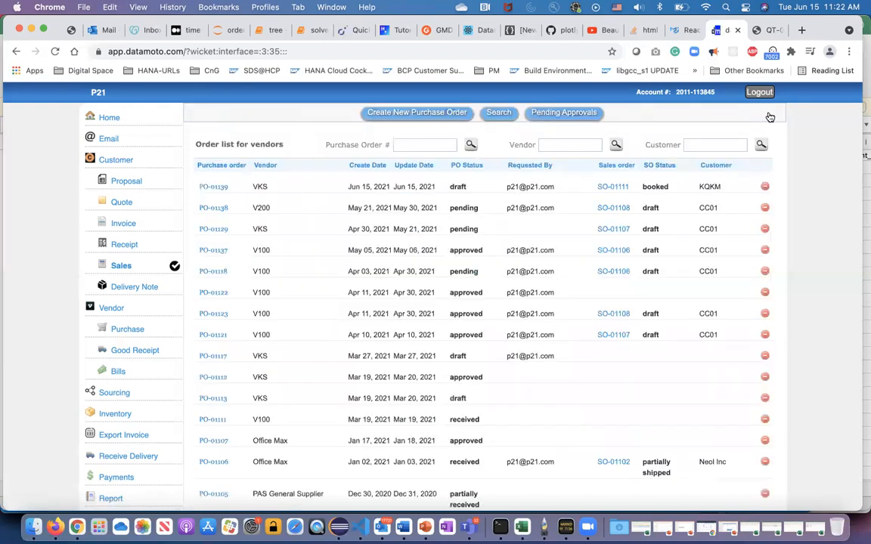
Open the new draft VKS purchase order, view its linked sales order, and return to the purchase order.
{"action": "left_click", "coordinate": [214, 186]}
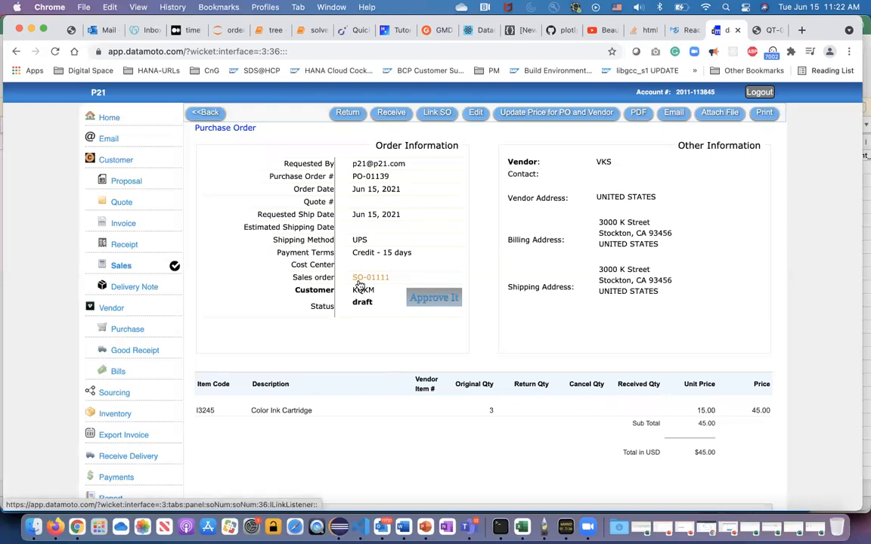
{"action": "left_click", "coordinate": [363, 280]}
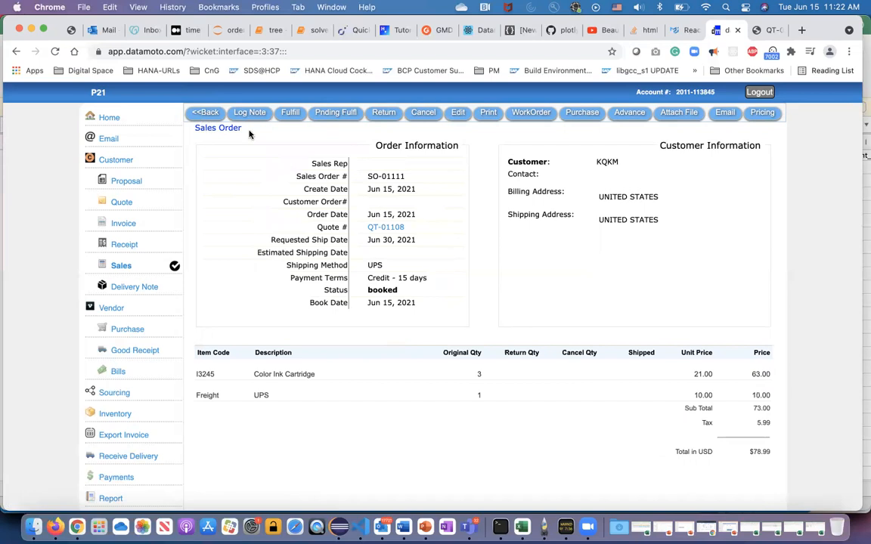
{"action": "left_click", "coordinate": [209, 114]}
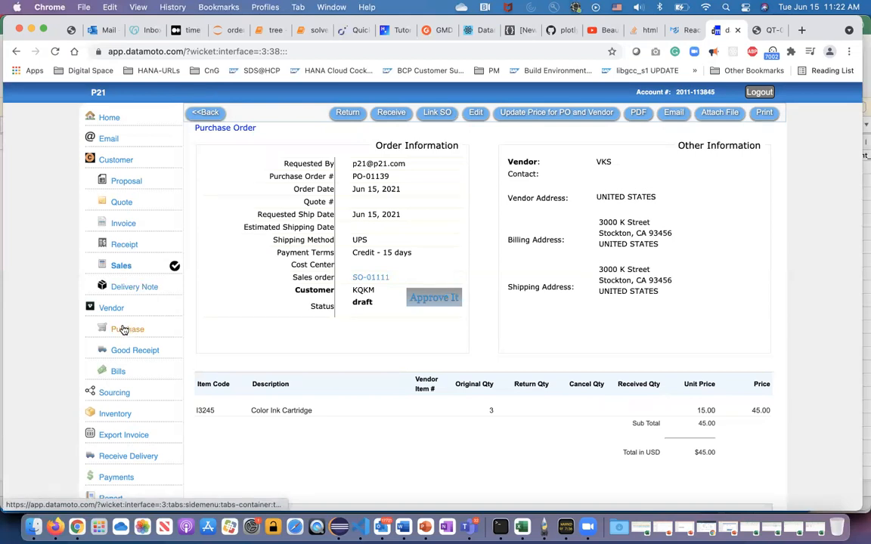
Open the booked KQKM sales order and view the purchase orders linked to it.
{"action": "left_click", "coordinate": [126, 268]}
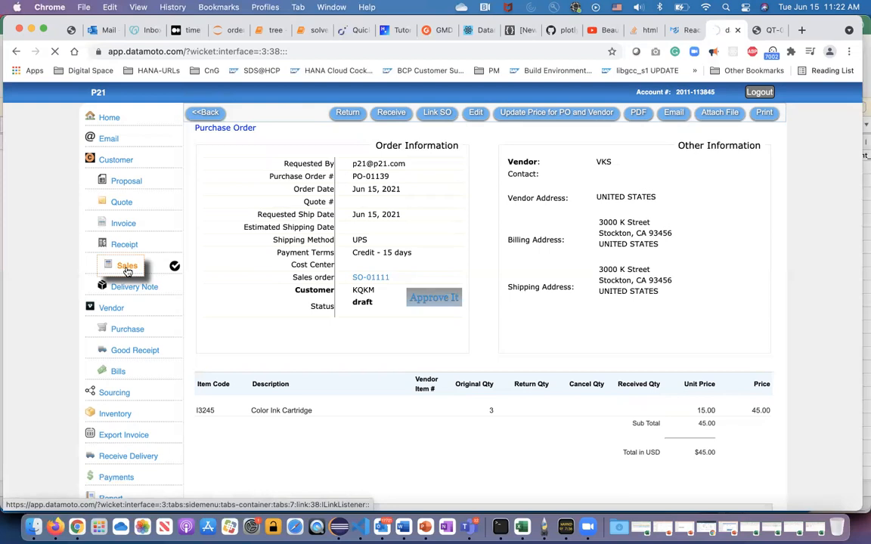
{"action": "left_click", "coordinate": [212, 197]}
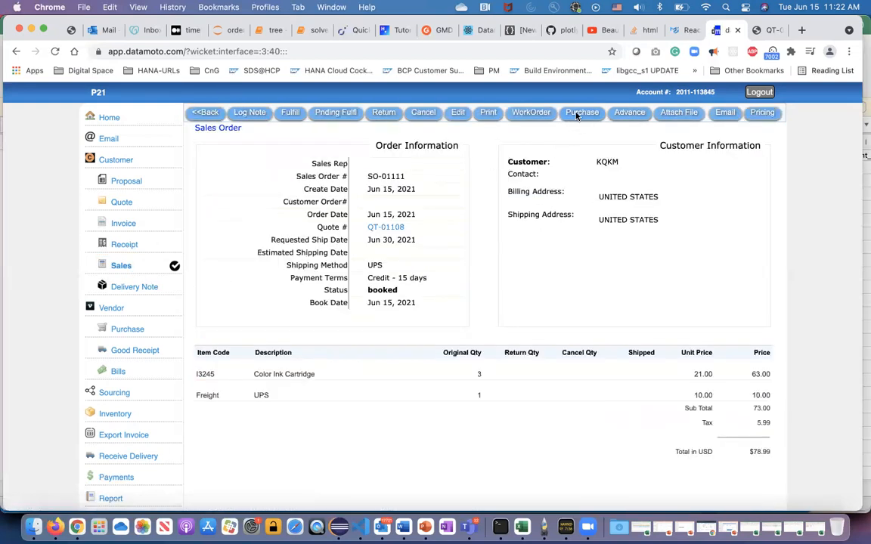
{"action": "left_click", "coordinate": [577, 113]}
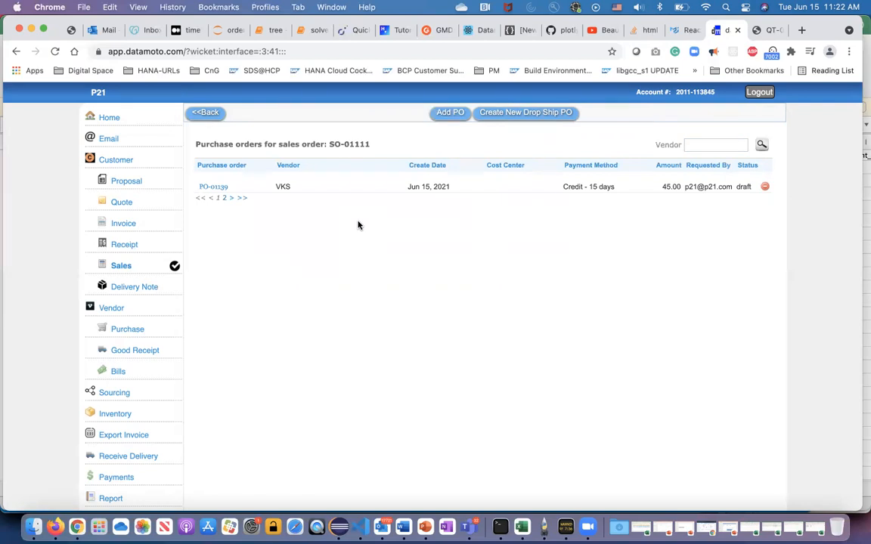
{"action": "left_click", "coordinate": [199, 113]}
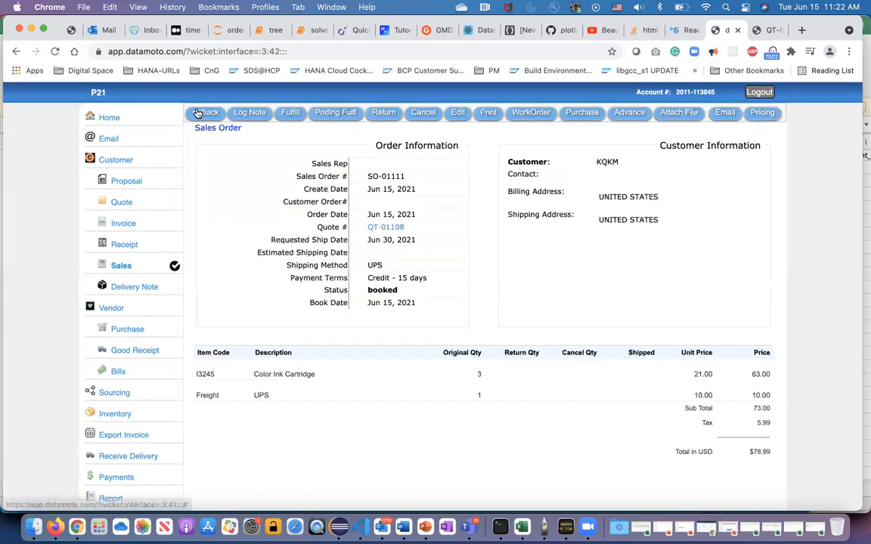
{"action": "left_click", "coordinate": [574, 113]}
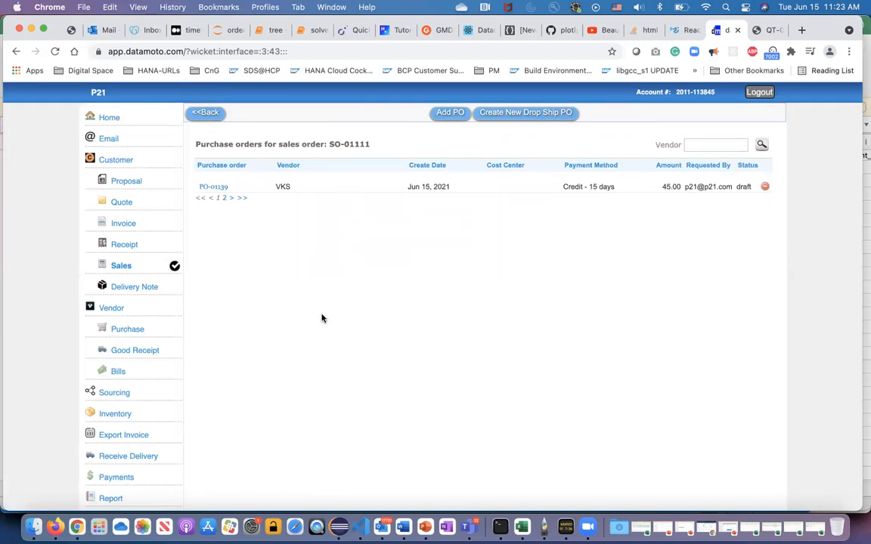
Open the draft VKS purchase order from the vendor order list and look up its item I3245 in the inventory to check its PO quantity.
{"action": "left_click", "coordinate": [138, 331]}
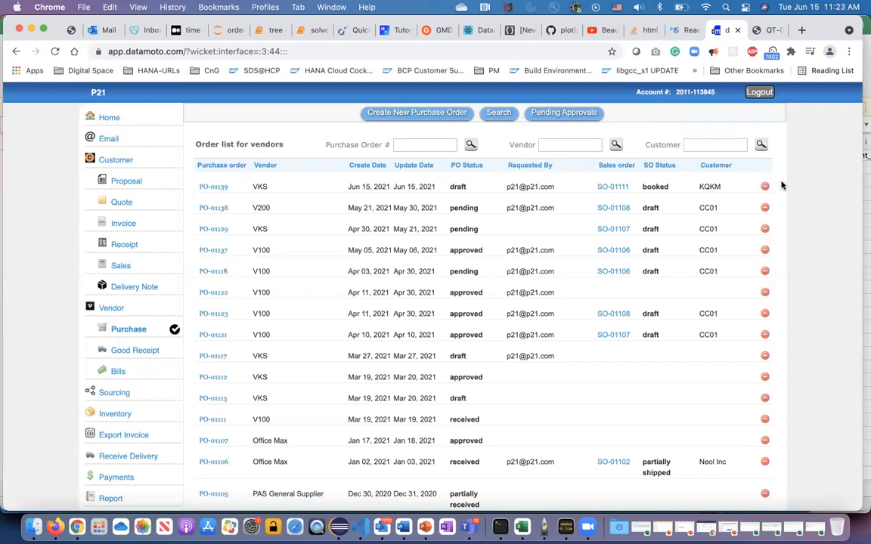
{"action": "left_click", "coordinate": [210, 189]}
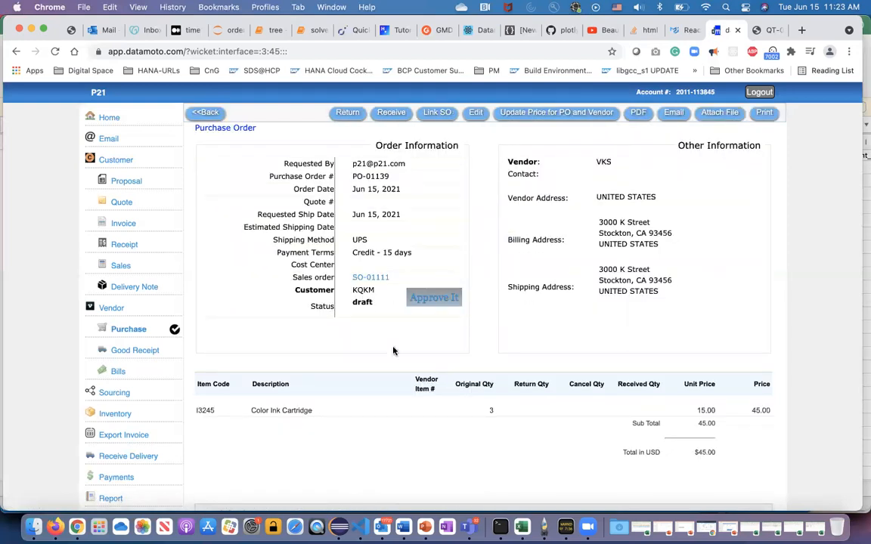
{"action": "double_click", "coordinate": [204, 409]}
{"action": "left_click", "coordinate": [121, 414]}
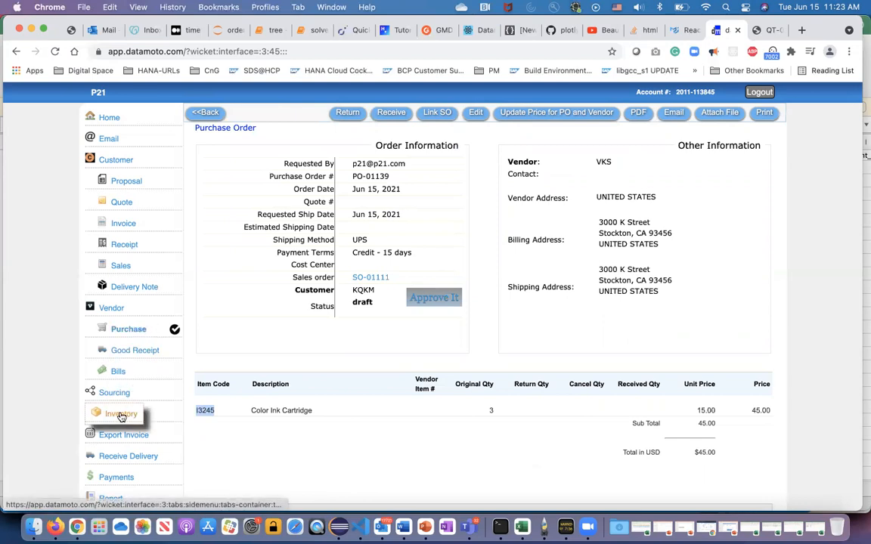
{"action": "left_click", "coordinate": [652, 144]}
{"action": "type", "text": "I3245"}
{"action": "key", "text": "Return"}
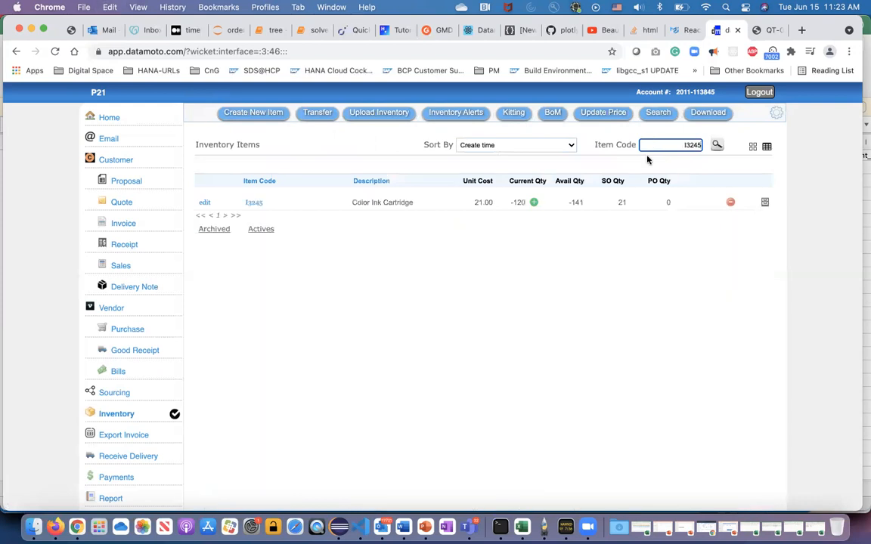
{"action": "left_click", "coordinate": [665, 281]}
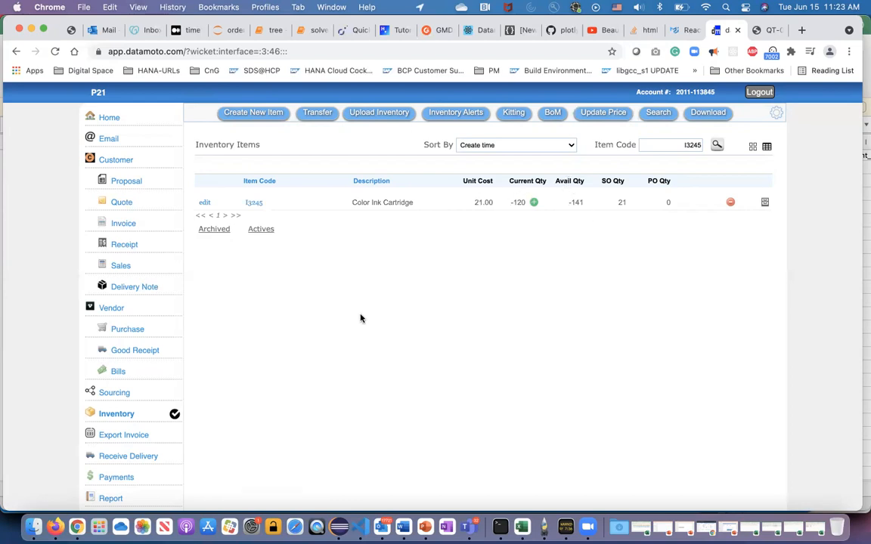
Set the quantity of item I3245 on the draft VKS purchase order to 200, save it, and approve the order.
{"action": "left_click", "coordinate": [128, 333]}
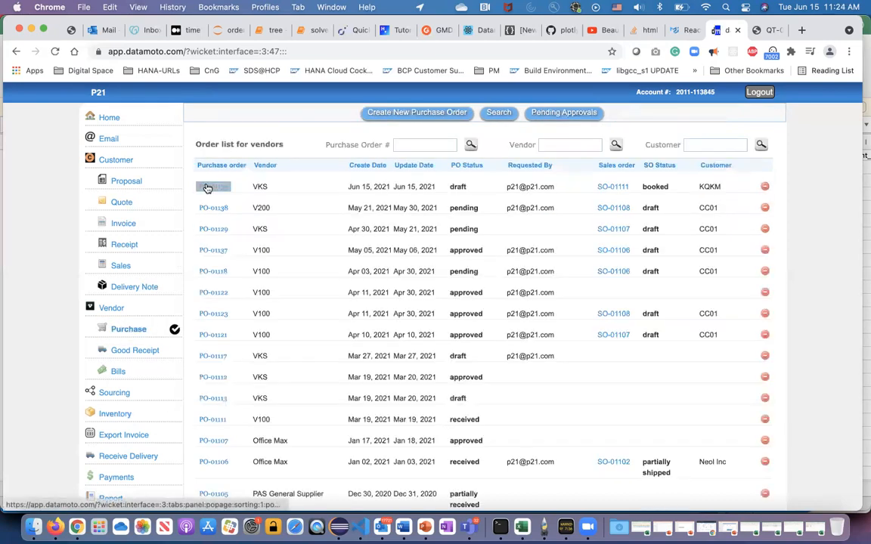
{"action": "left_click", "coordinate": [207, 188]}
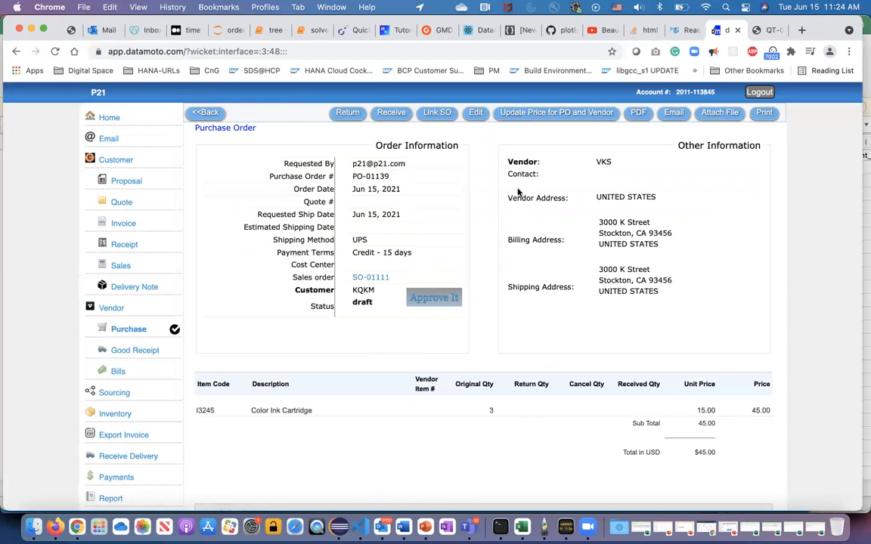
{"action": "left_click", "coordinate": [477, 115]}
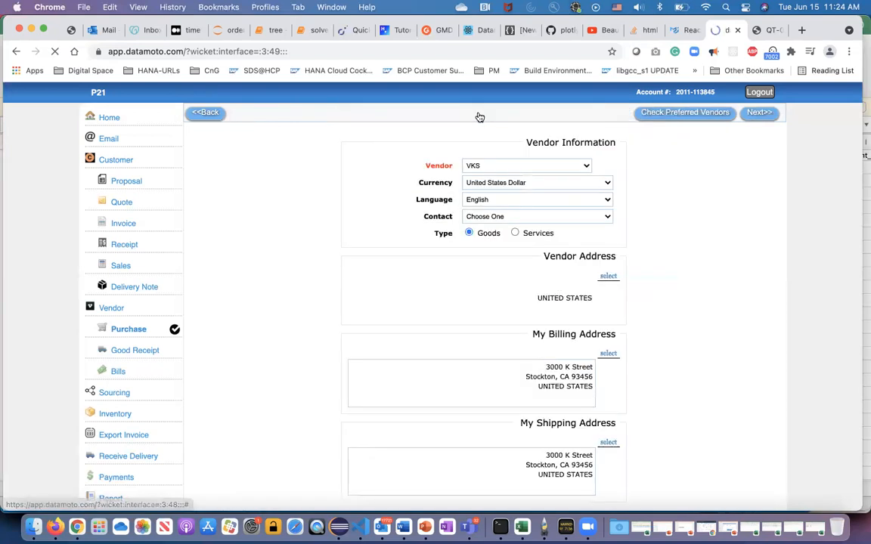
{"action": "left_click", "coordinate": [759, 114]}
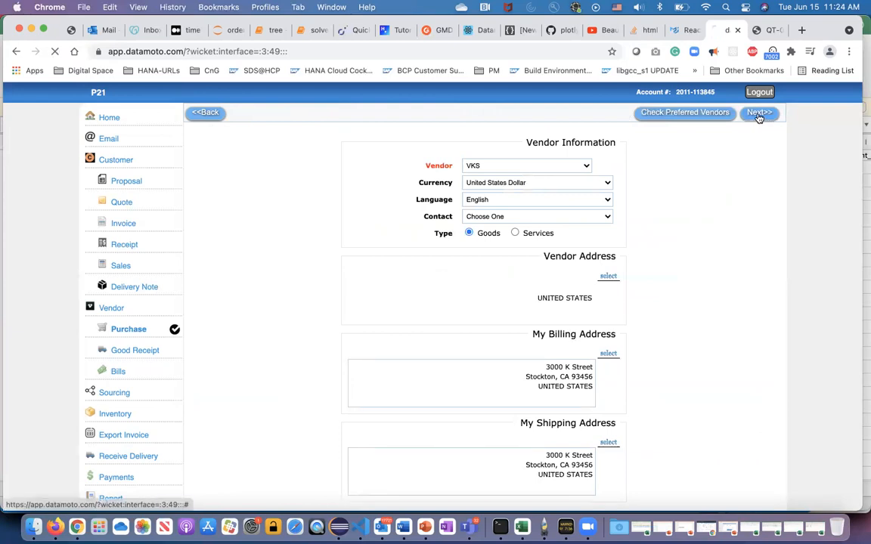
{"action": "double_click", "coordinate": [439, 375]}
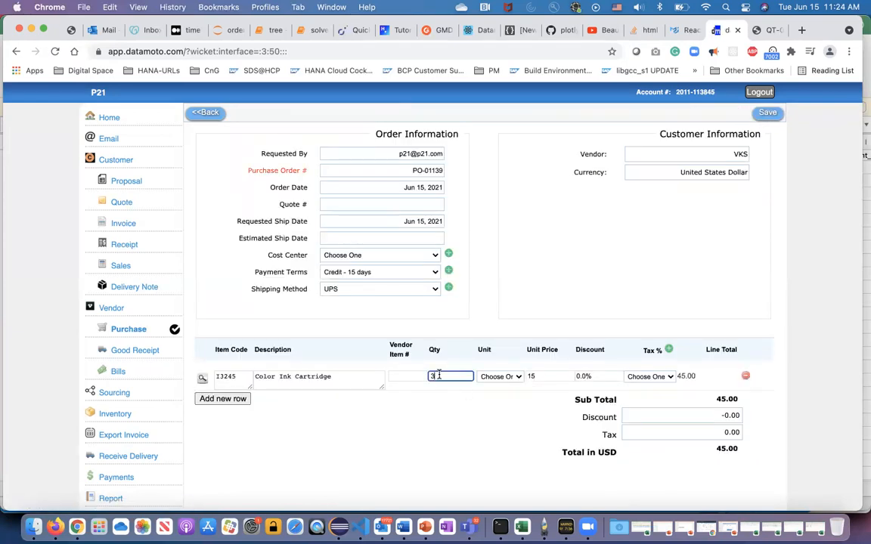
{"action": "type", "text": "200"}
{"action": "left_click", "coordinate": [389, 394]}
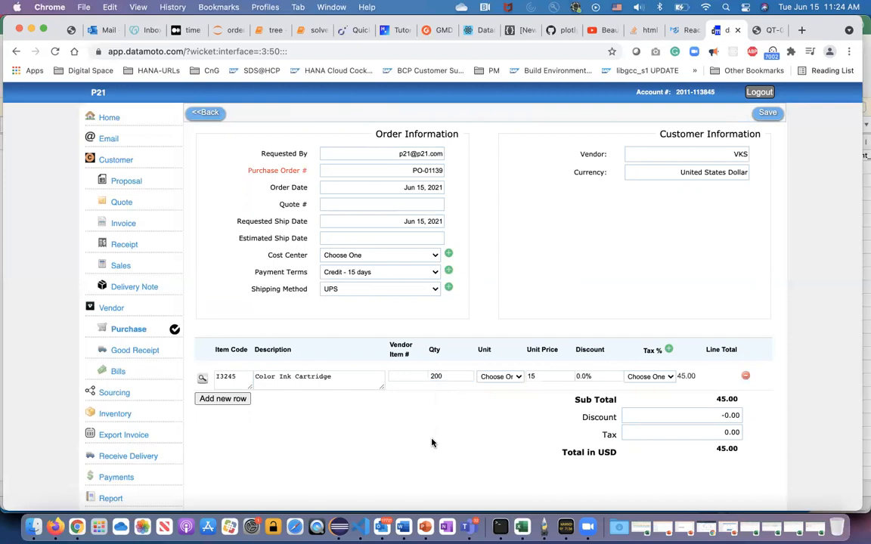
{"action": "left_click", "coordinate": [765, 113]}
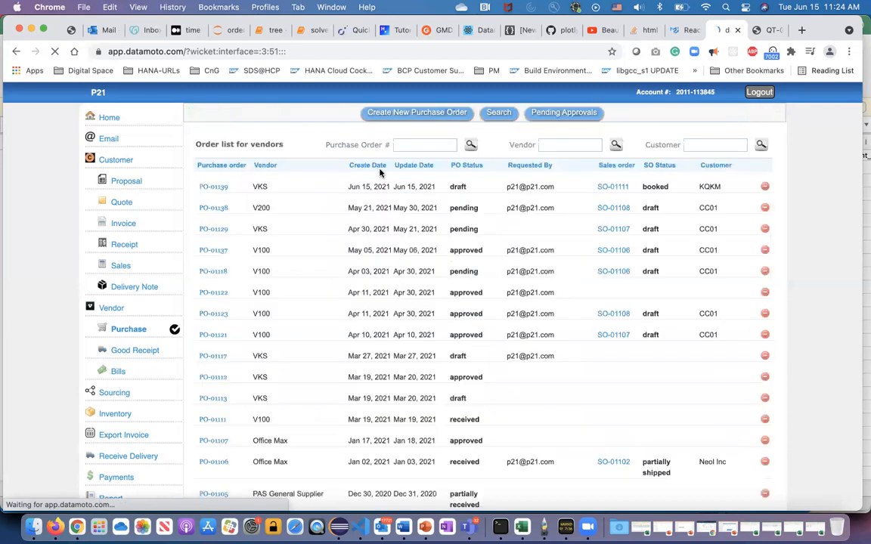
{"action": "left_click", "coordinate": [212, 188]}
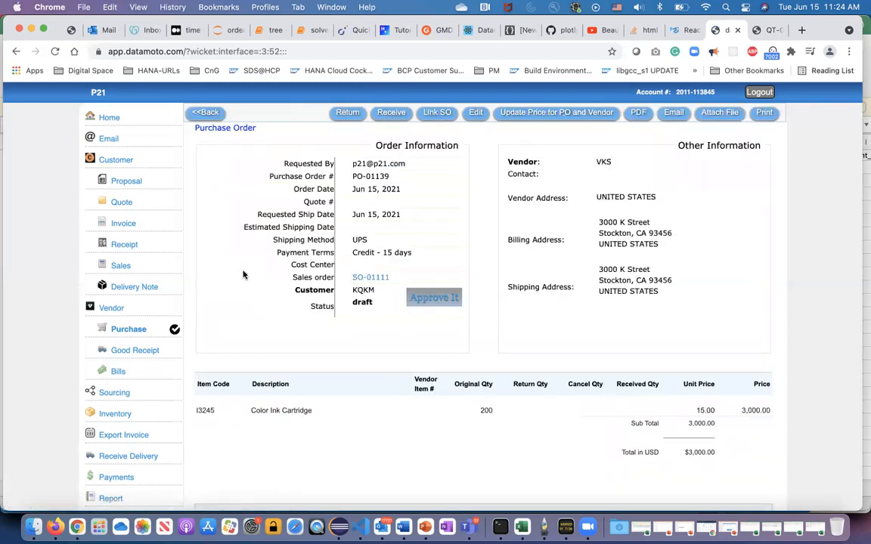
{"action": "left_click", "coordinate": [431, 297]}
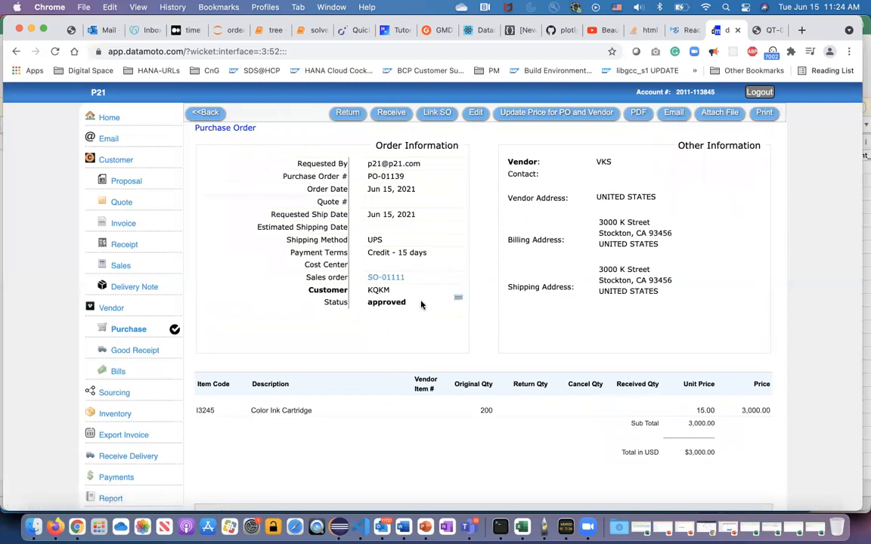
Look up item I3245 in the inventory to check its PO quantity after the purchase order approval.
{"action": "left_click", "coordinate": [121, 414]}
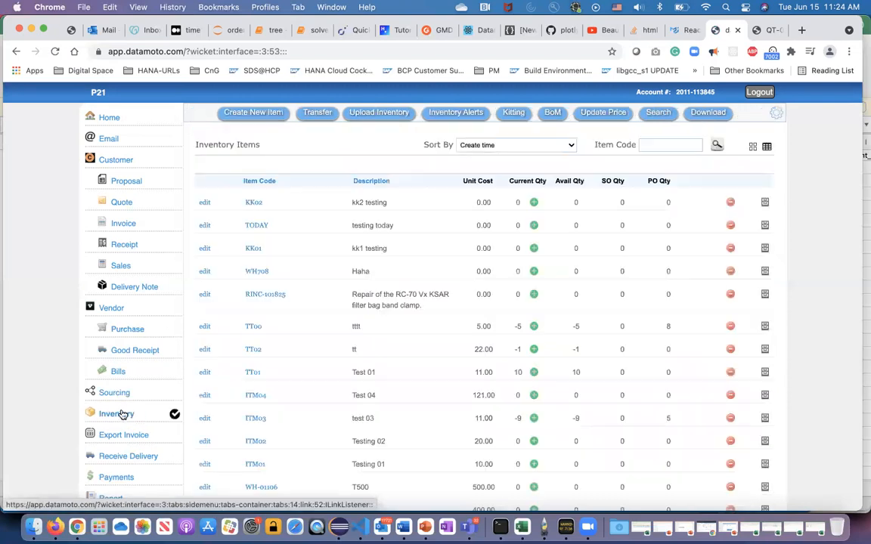
{"action": "left_click", "coordinate": [656, 145]}
{"action": "type", "text": "I3245"}
{"action": "key", "text": "Return"}
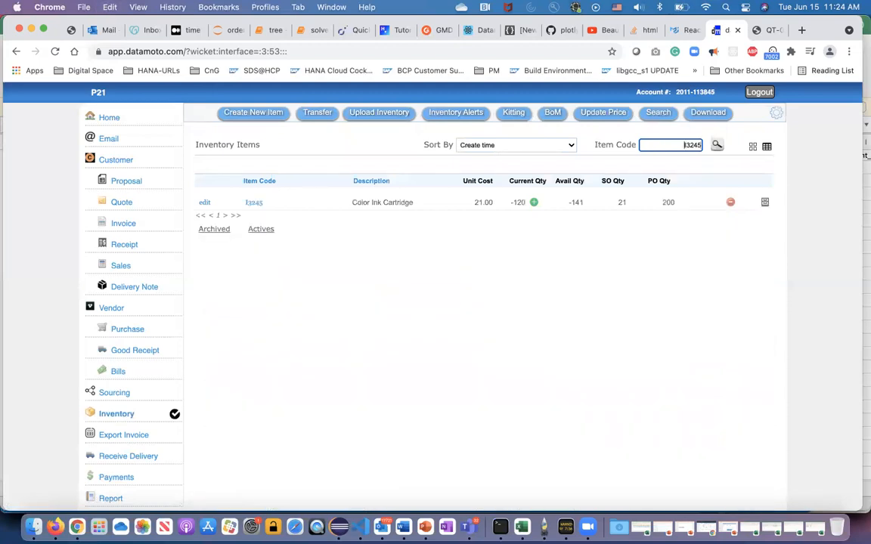
{"action": "left_click", "coordinate": [669, 202]}
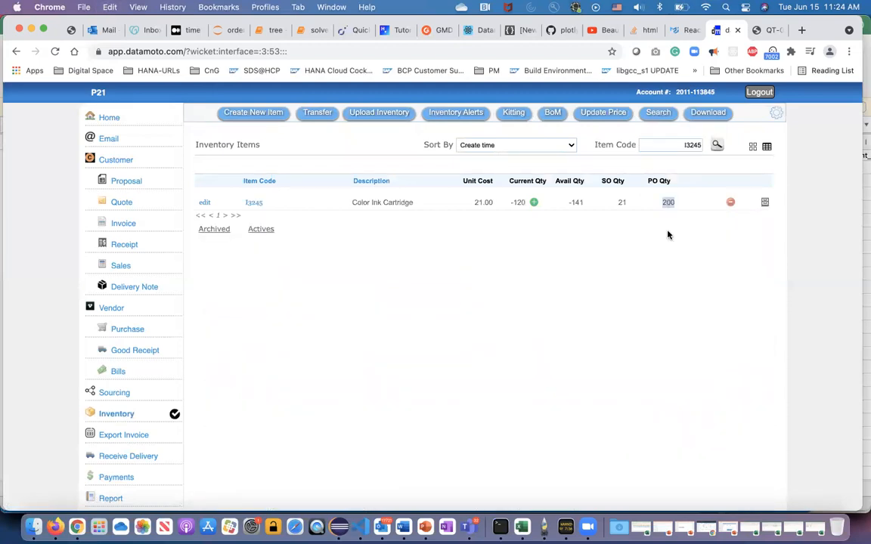
{"action": "left_click", "coordinate": [667, 298]}
Receive 200 units of item I3245 from the approved VKS purchase order into default_inventory_v1.0.1 and save the receipt.
{"action": "left_click", "coordinate": [128, 333]}
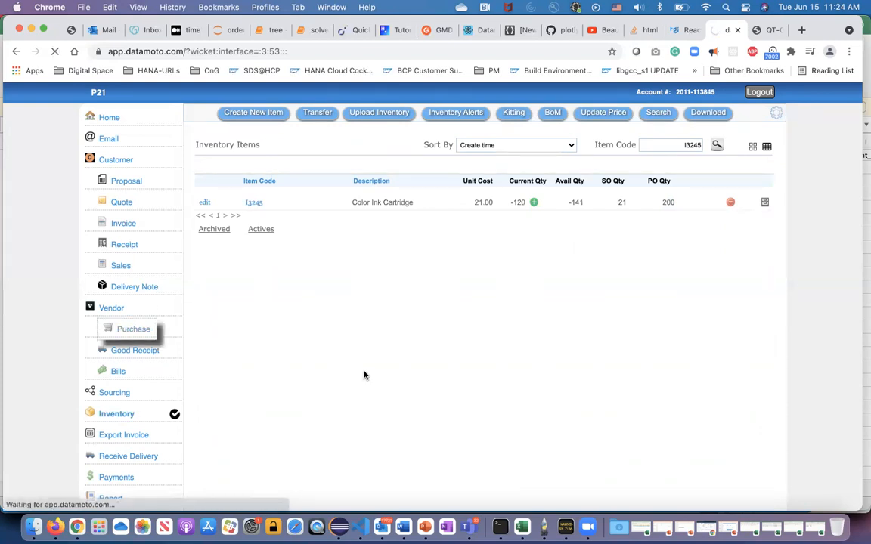
{"action": "left_click", "coordinate": [214, 188]}
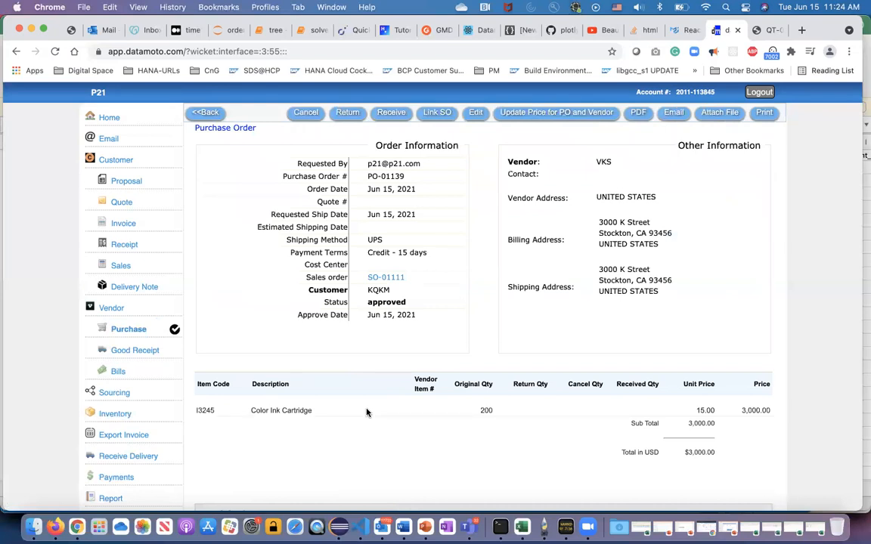
{"action": "left_click", "coordinate": [391, 116]}
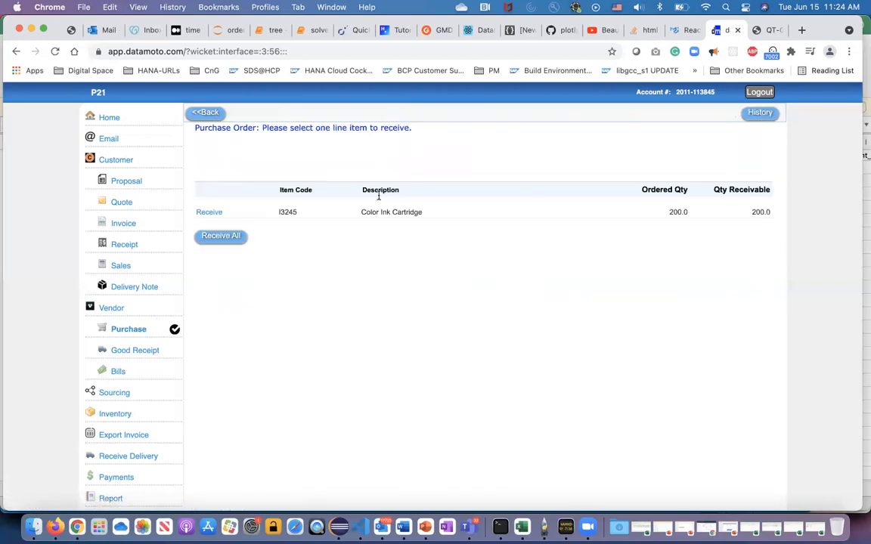
{"action": "left_click", "coordinate": [210, 212]}
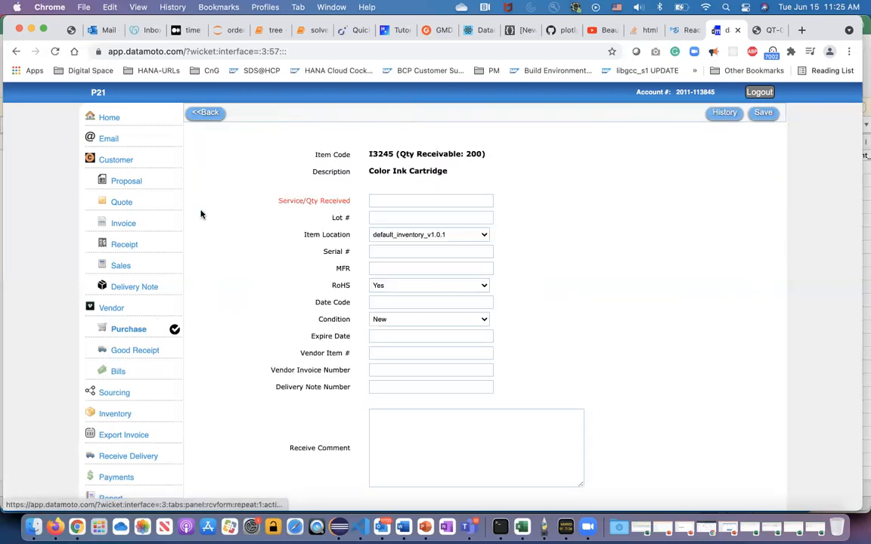
{"action": "left_click", "coordinate": [388, 199]}
{"action": "type", "text": "200"}
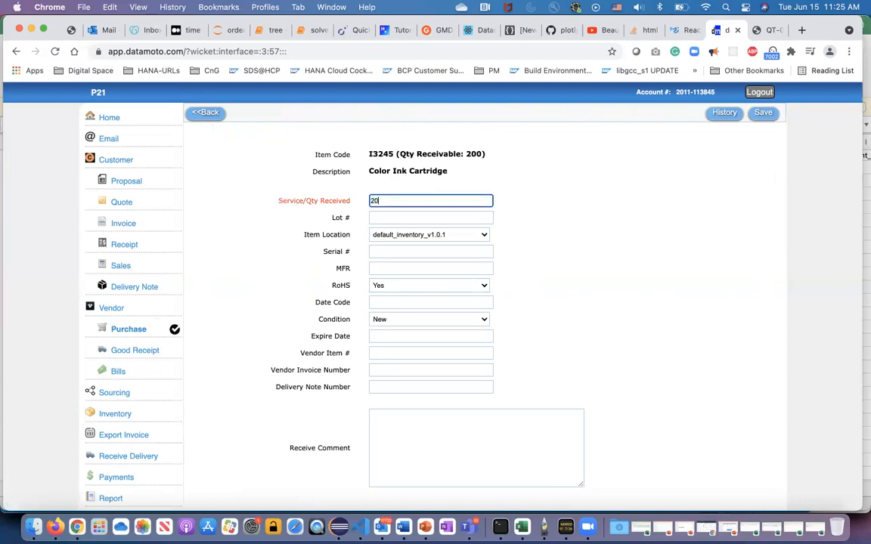
{"action": "left_click", "coordinate": [484, 236]}
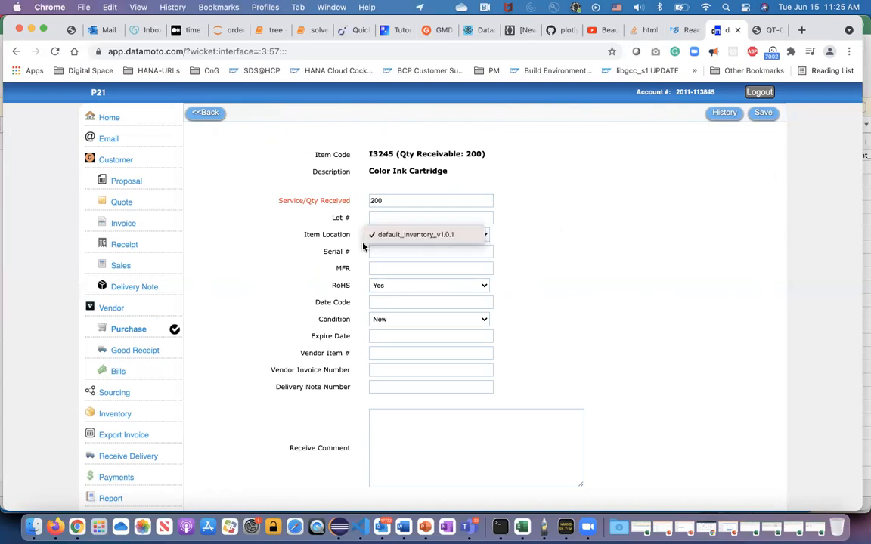
{"action": "left_click", "coordinate": [580, 234]}
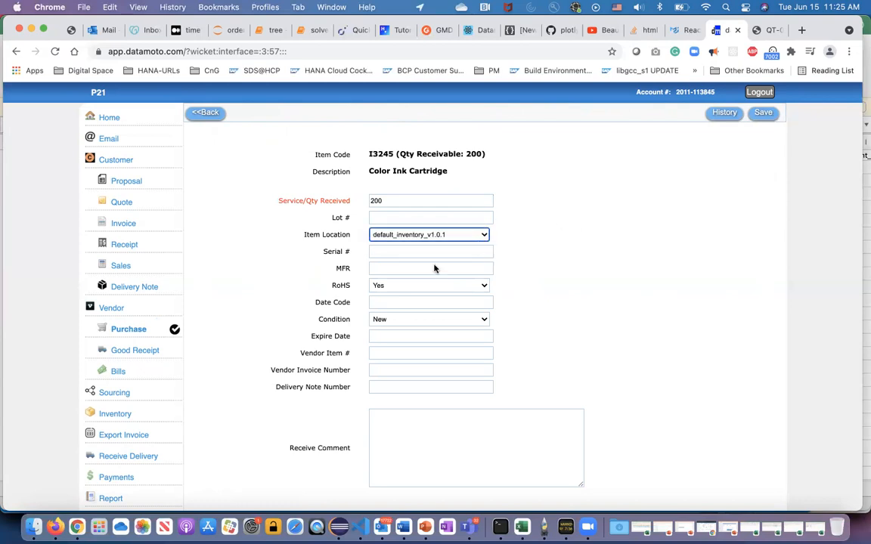
{"action": "left_click", "coordinate": [570, 271]}
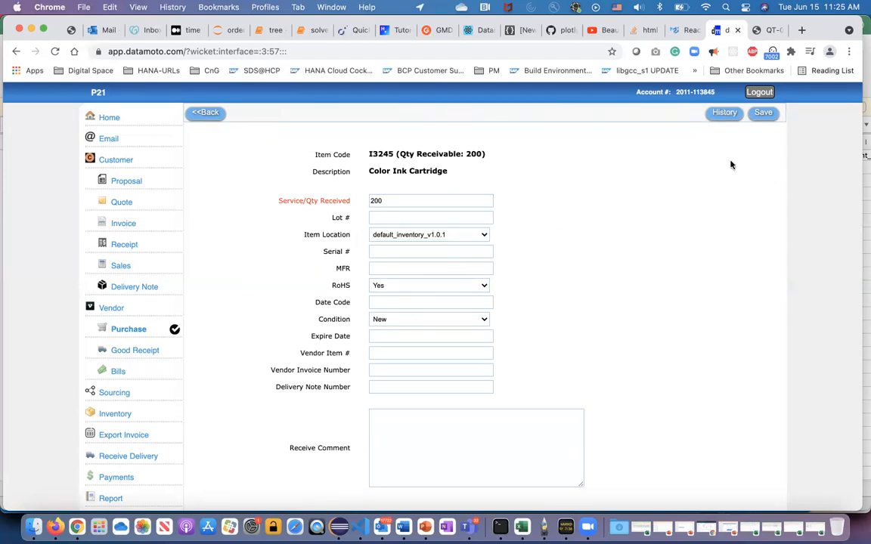
{"action": "left_click", "coordinate": [764, 113]}
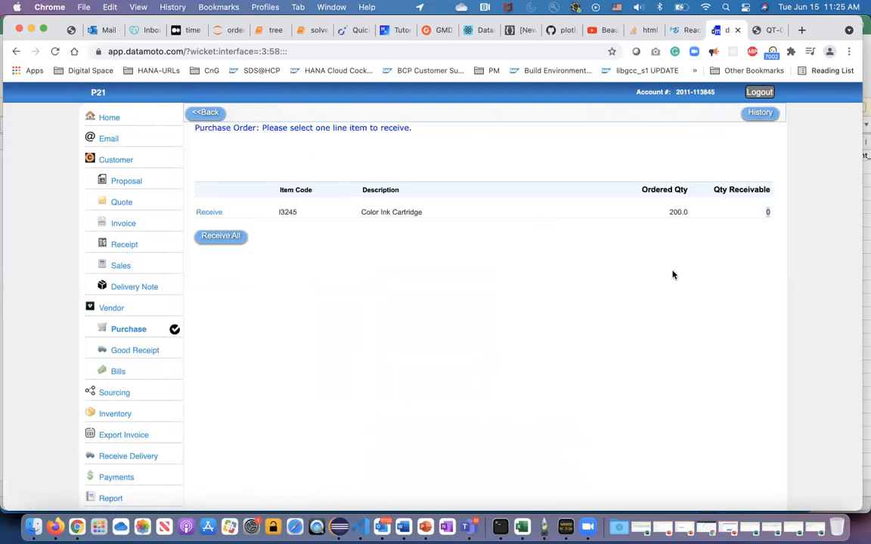
Check the received quantity on the VKS purchase order, and look up item I3245's stock quantities in the inventory.
{"action": "left_click", "coordinate": [203, 113]}
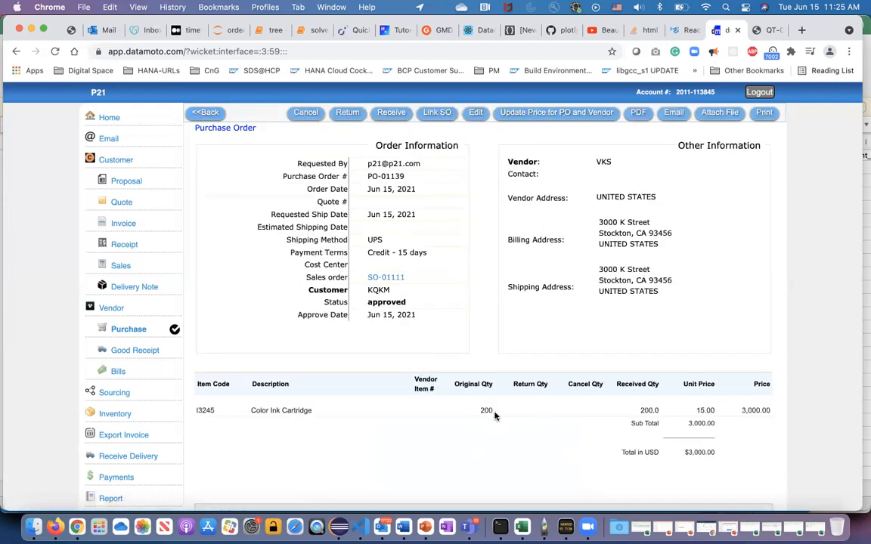
{"action": "double_click", "coordinate": [648, 411]}
{"action": "left_click", "coordinate": [121, 414]}
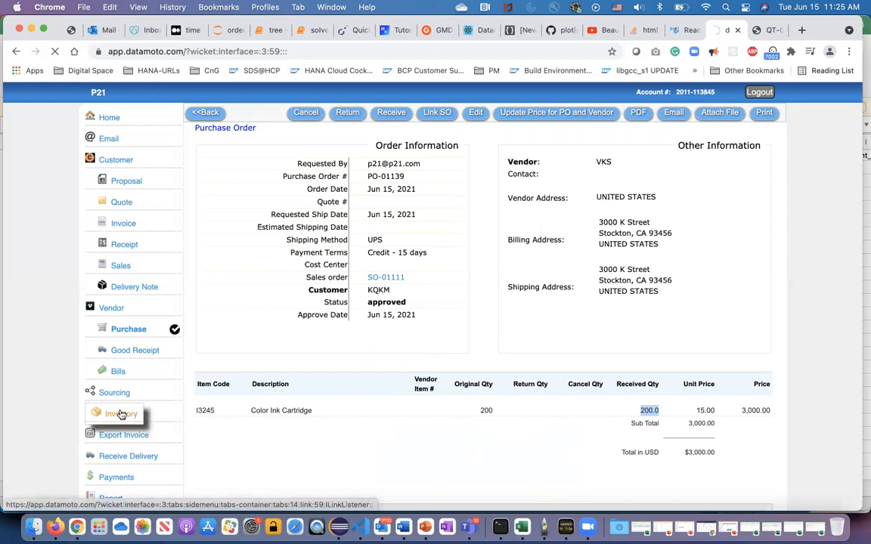
{"action": "left_click", "coordinate": [663, 144]}
{"action": "type", "text": "I3245"}
{"action": "key", "text": "Return"}
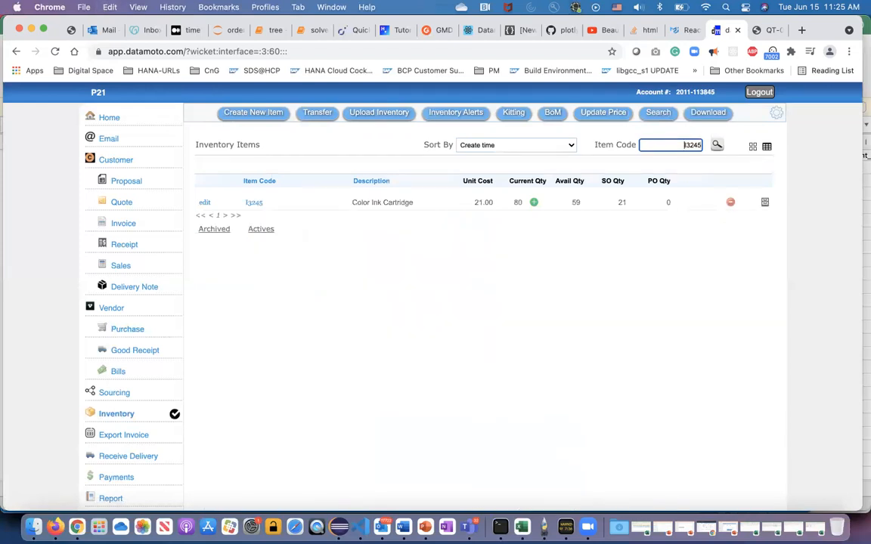
{"action": "left_click", "coordinate": [667, 203]}
Review the vendor order list and the draft VKS bill for the received purchase order, including its editable fields.
{"action": "left_click", "coordinate": [129, 332]}
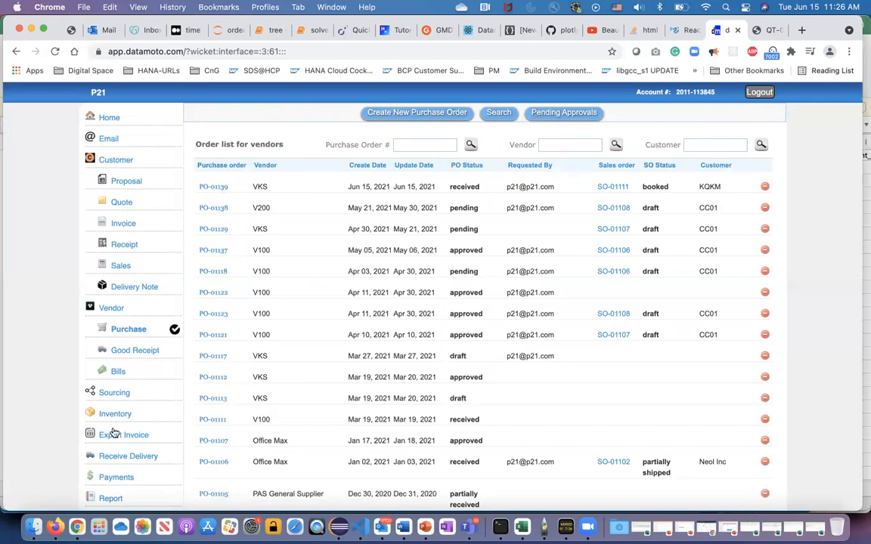
{"action": "left_click", "coordinate": [115, 373]}
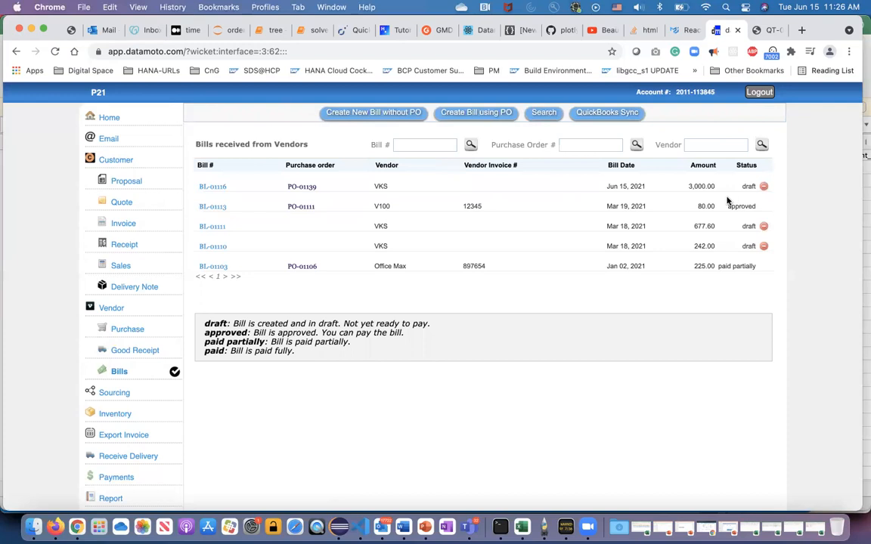
{"action": "double_click", "coordinate": [380, 186]}
{"action": "left_click", "coordinate": [212, 186]}
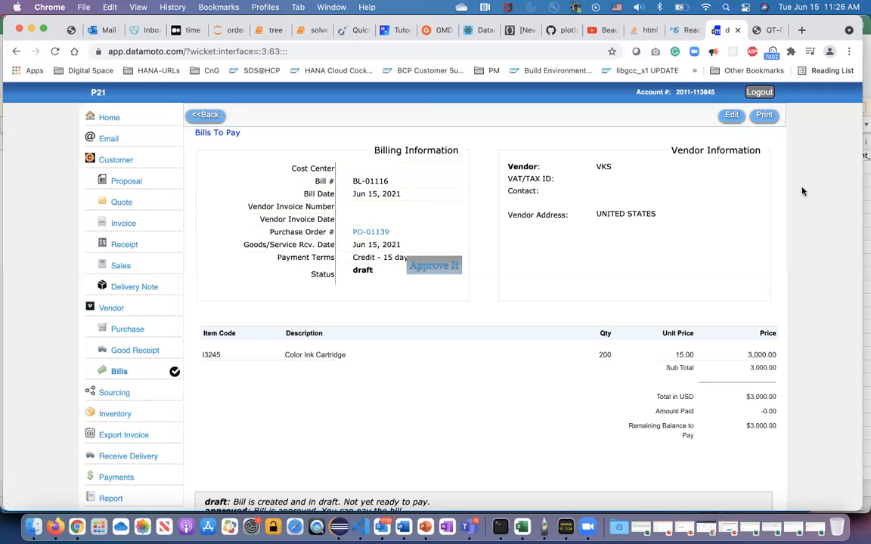
{"action": "left_click", "coordinate": [733, 116]}
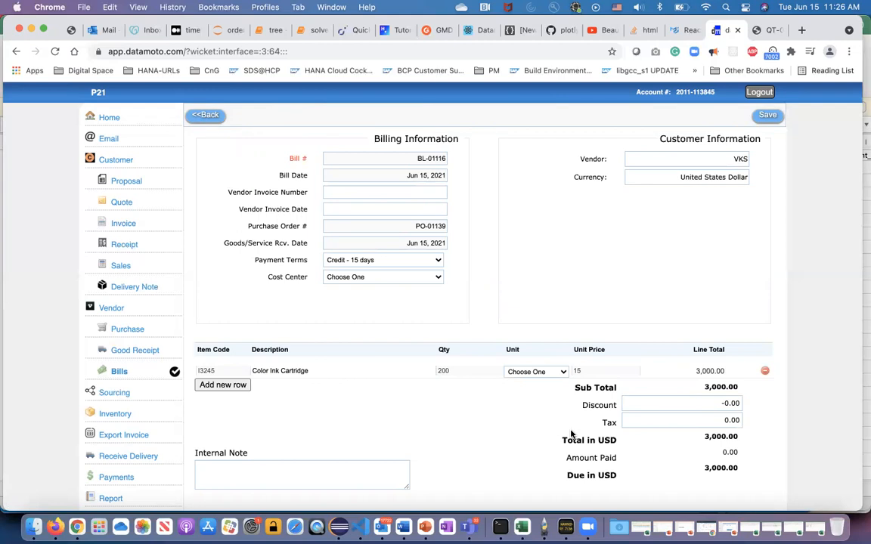
{"action": "left_click", "coordinate": [204, 117]}
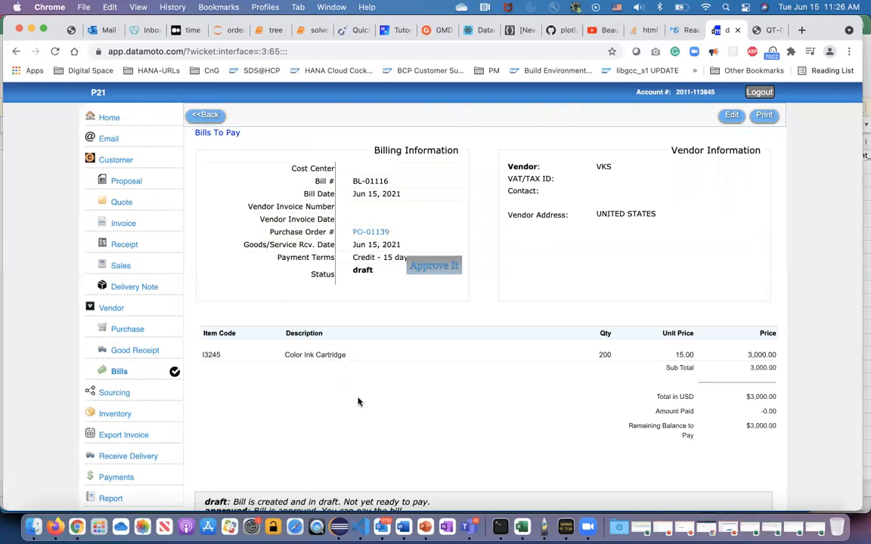
Enter 8898989 as the vendor invoice number on the draft VKS bill, save it, and approve the bill.
{"action": "left_click", "coordinate": [427, 267]}
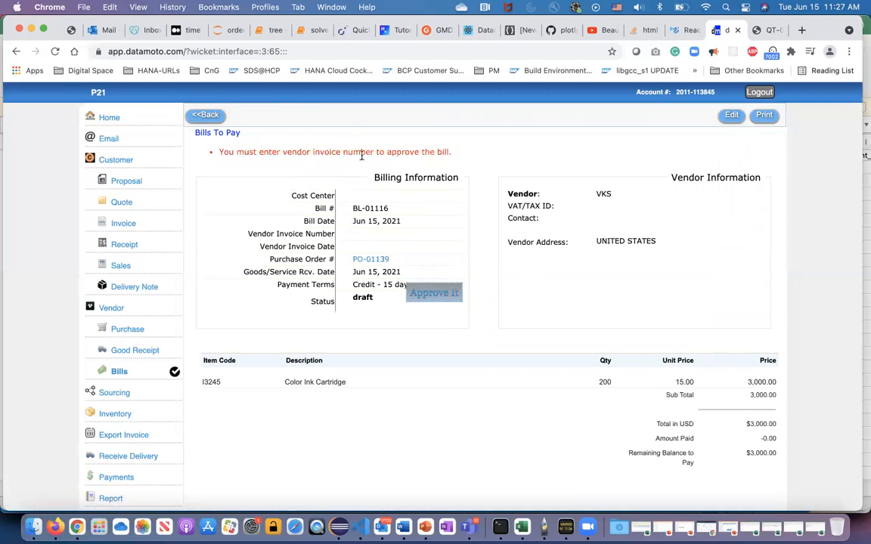
{"action": "left_click", "coordinate": [731, 117]}
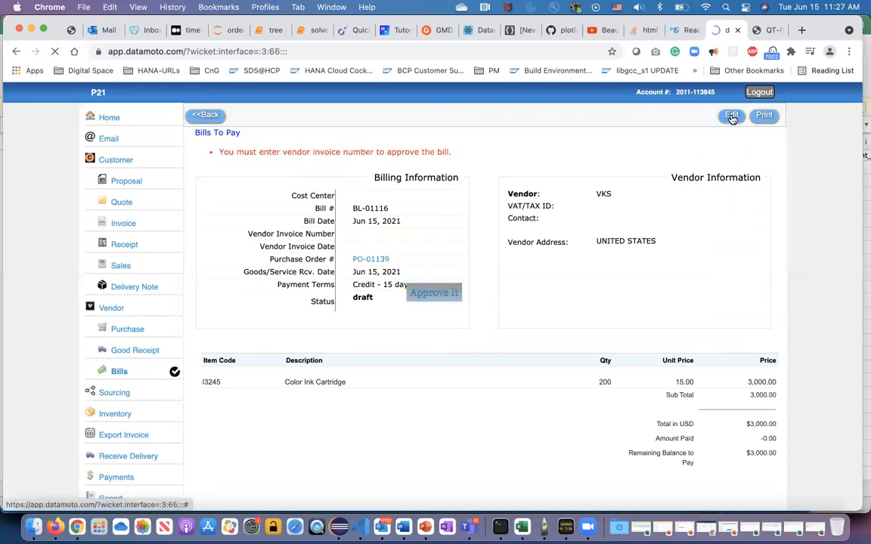
{"action": "left_click", "coordinate": [342, 193]}
{"action": "type", "text": "8898989"}
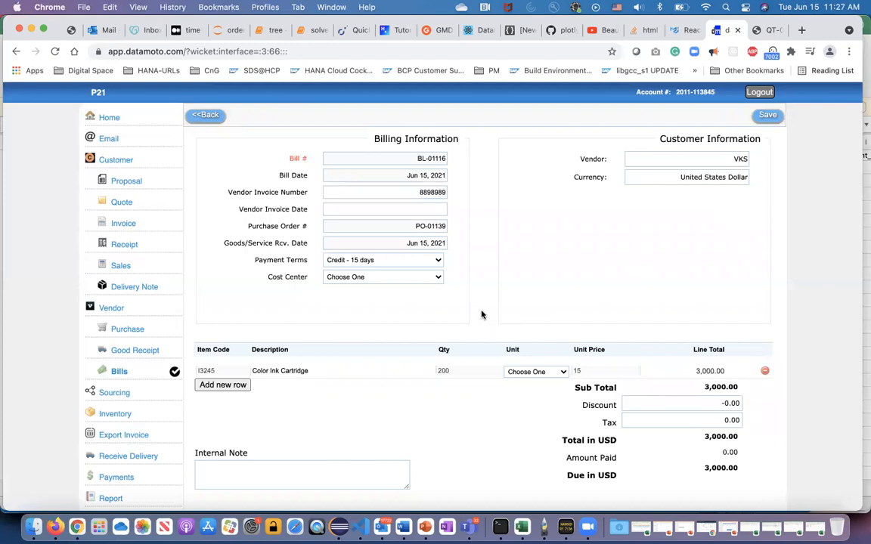
{"action": "left_click", "coordinate": [768, 115]}
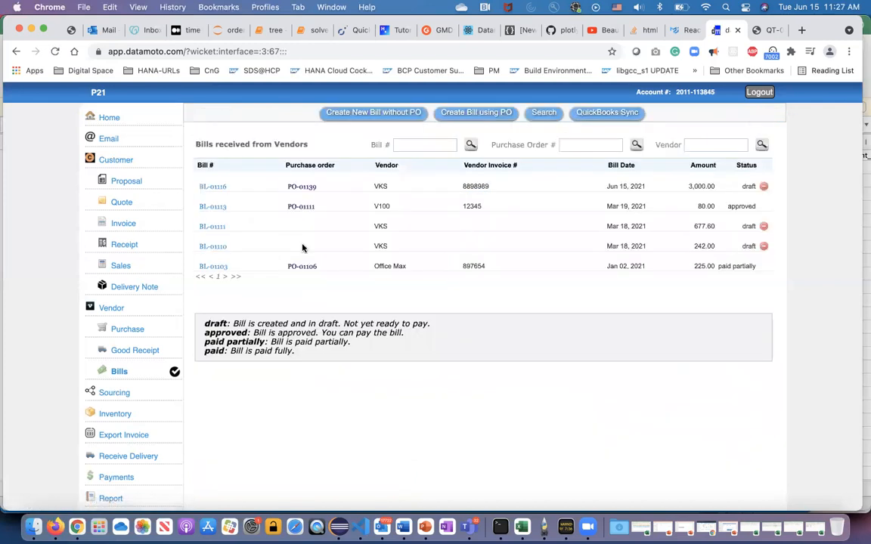
{"action": "left_click", "coordinate": [214, 186]}
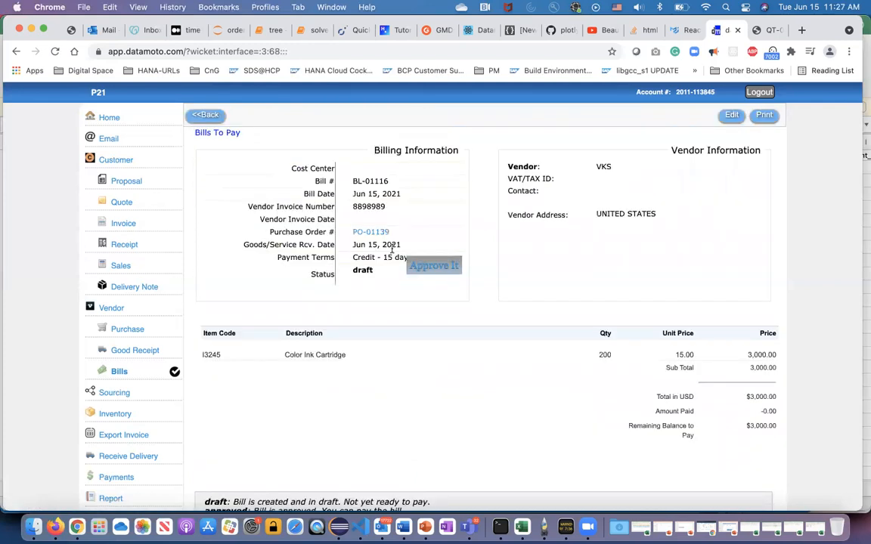
{"action": "left_click", "coordinate": [423, 266]}
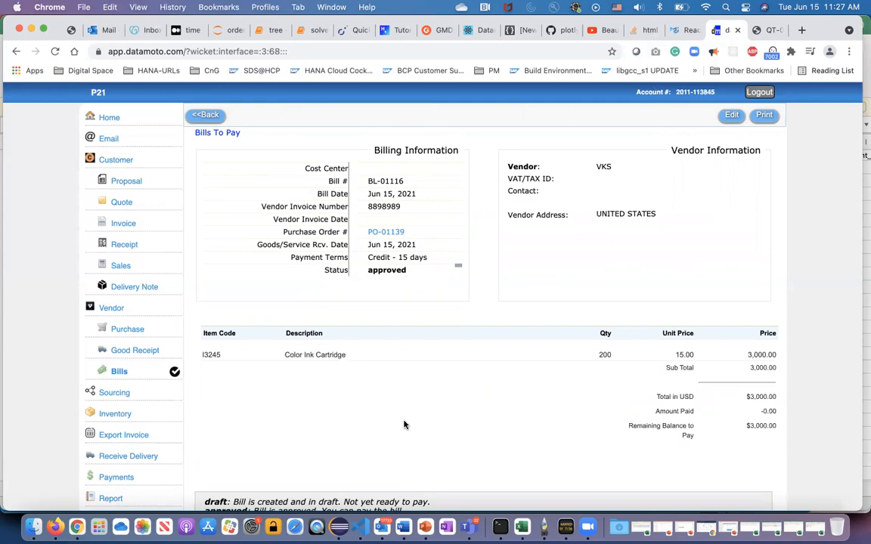
Attach the file QT-01108.pdf from the Downloads folder to the received VKS purchase order.
{"action": "left_click", "coordinate": [125, 331]}
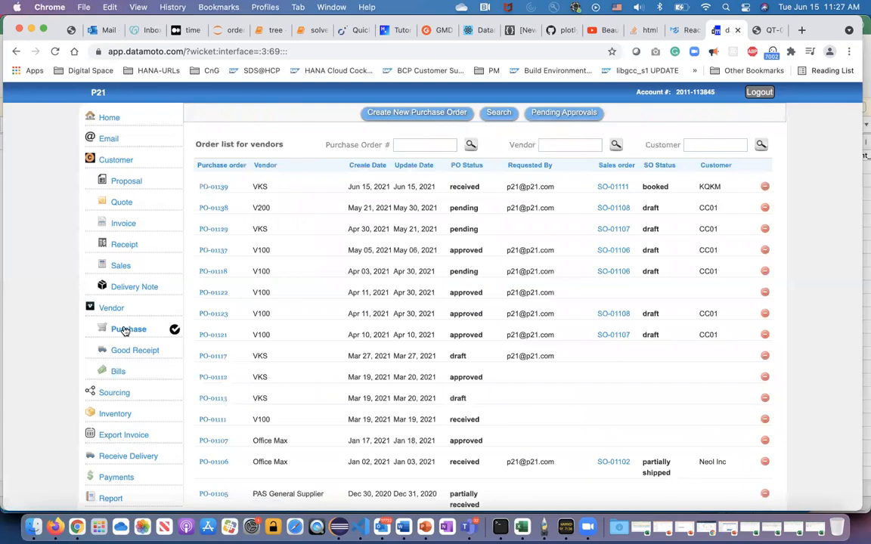
{"action": "left_click", "coordinate": [212, 188]}
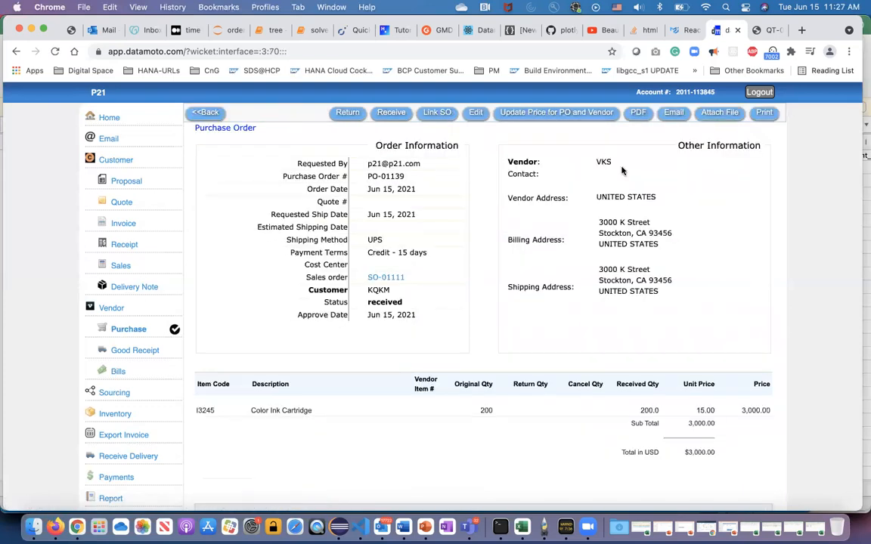
{"action": "left_click", "coordinate": [726, 114]}
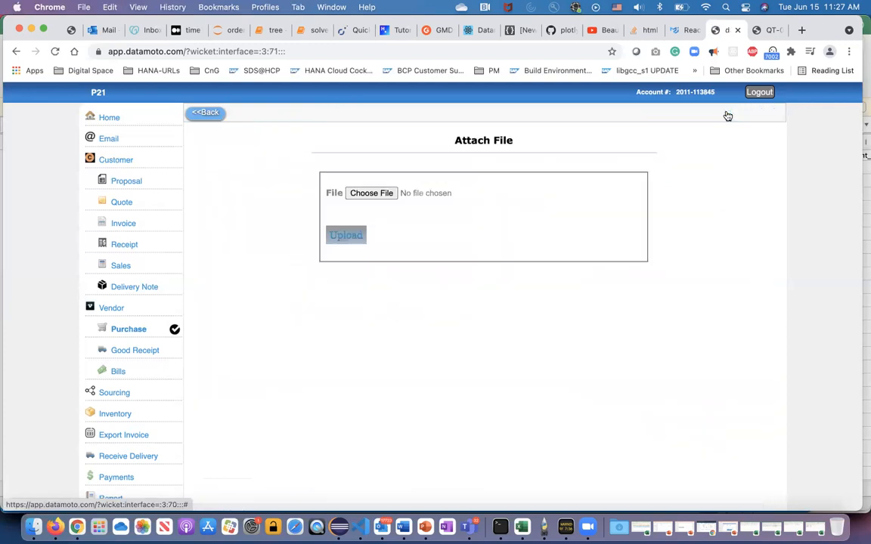
{"action": "left_click", "coordinate": [362, 193]}
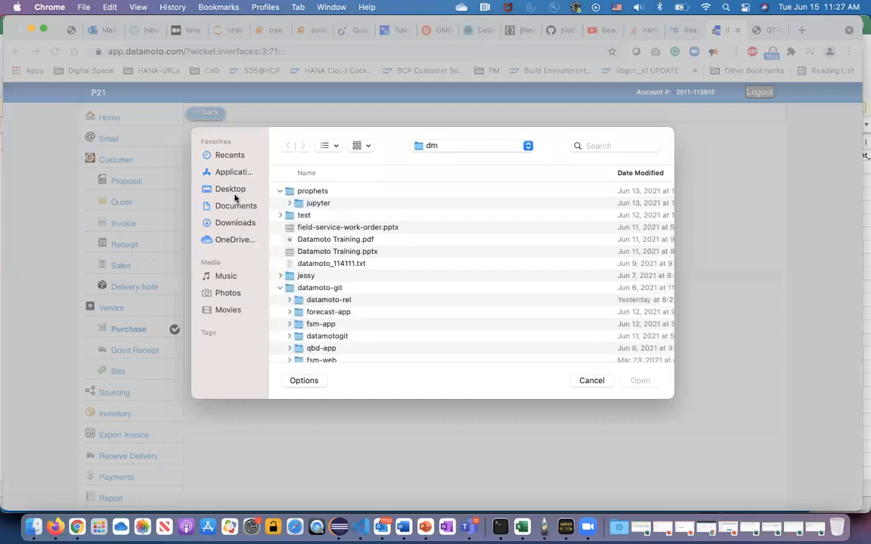
{"action": "left_click", "coordinate": [235, 223]}
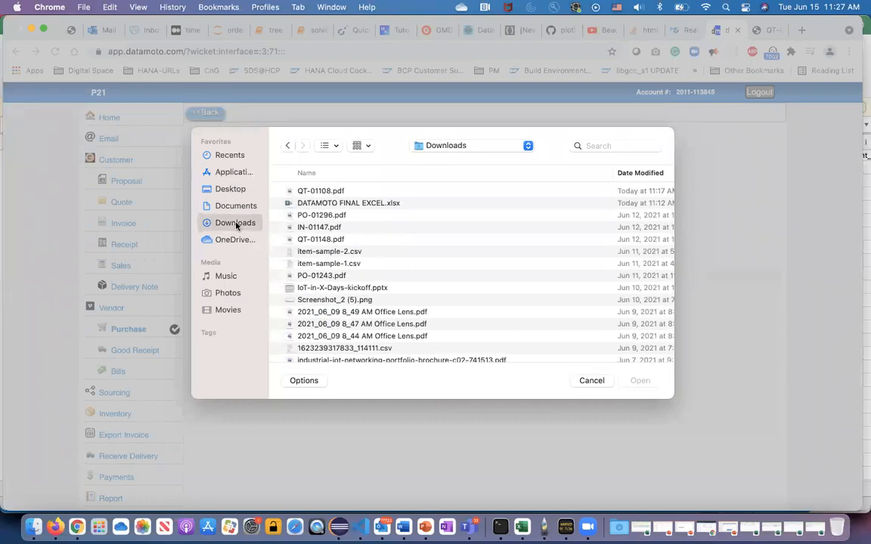
{"action": "left_click", "coordinate": [306, 190]}
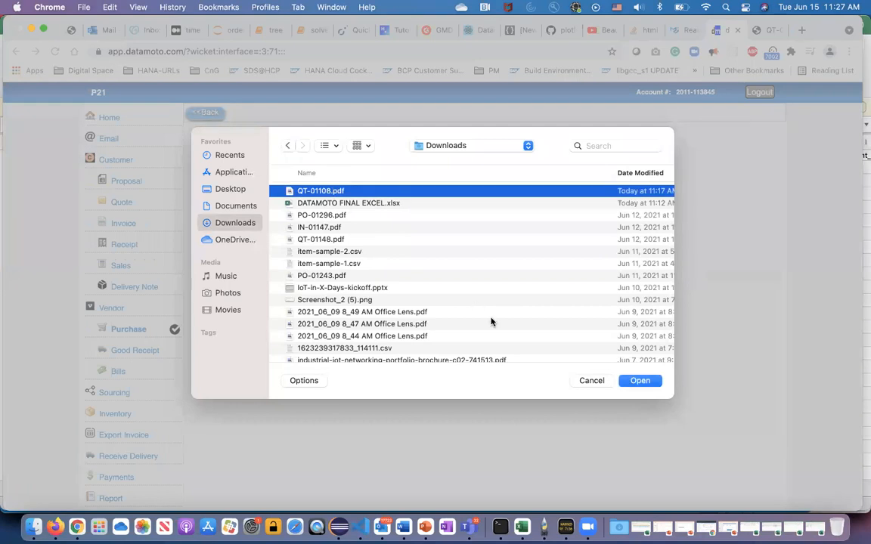
{"action": "left_click", "coordinate": [630, 382]}
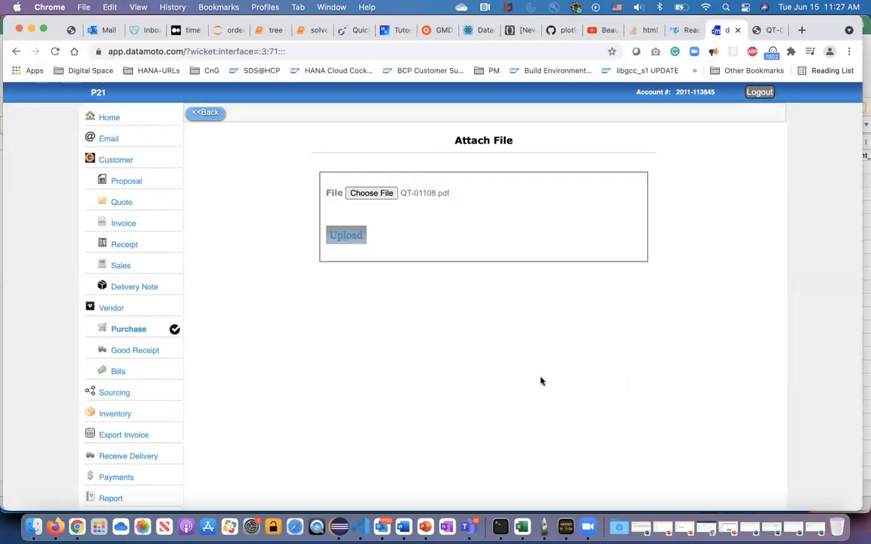
{"action": "left_click", "coordinate": [353, 234]}
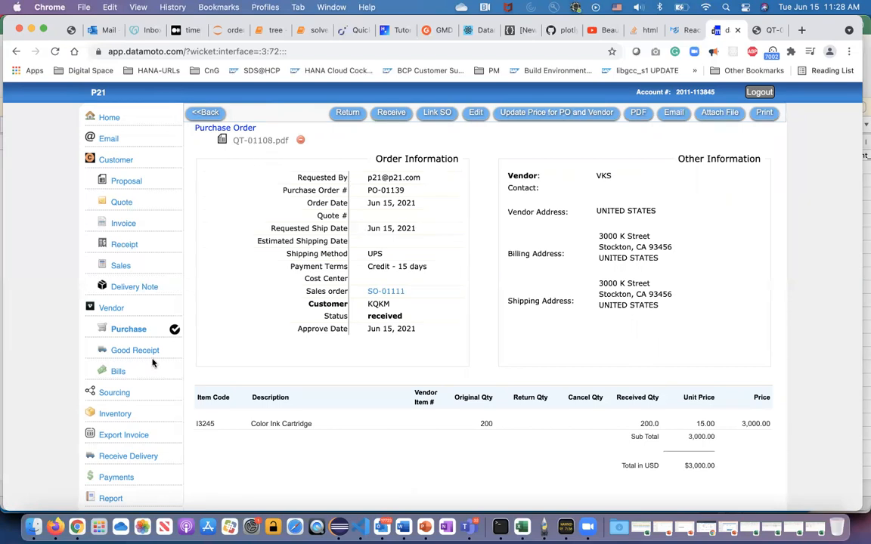
Review the vendor bills, sales order and vendor order lists, then the booked KQKM sales order and the purchase orders linked to it.
{"action": "left_click", "coordinate": [119, 373]}
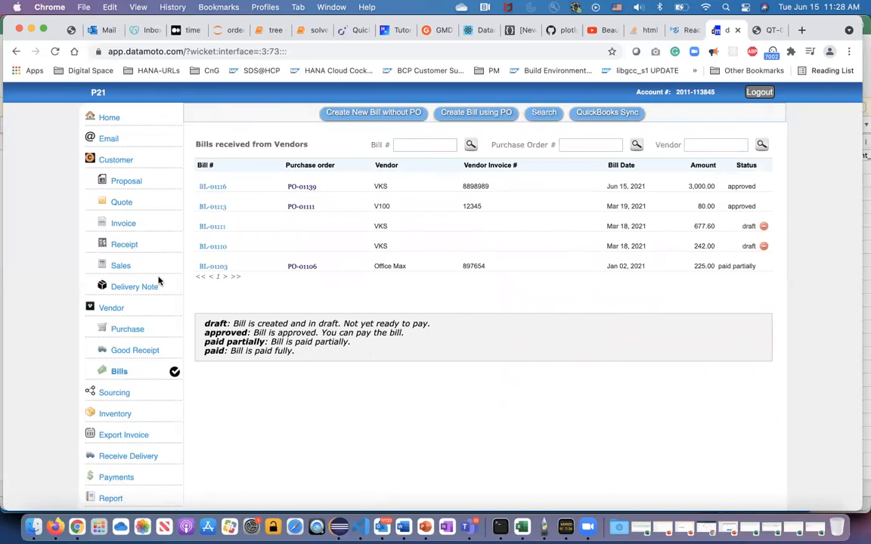
{"action": "left_click", "coordinate": [120, 268]}
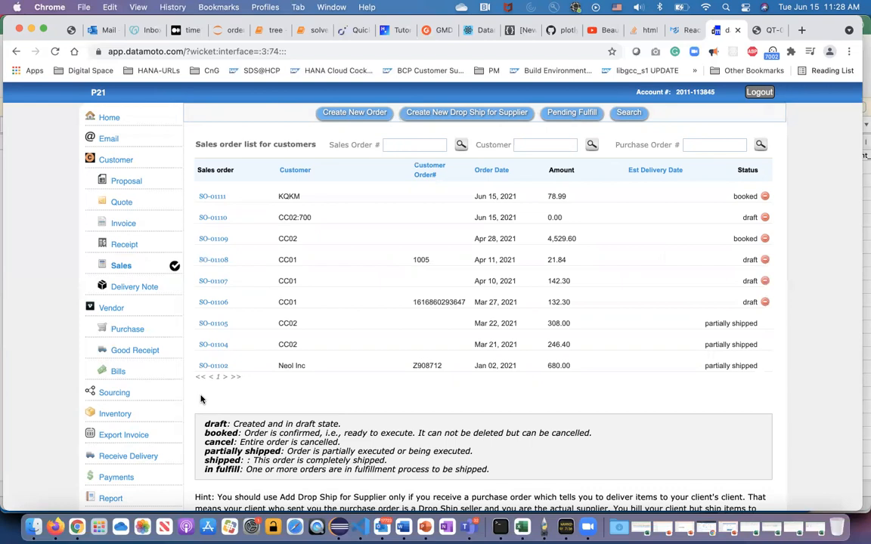
{"action": "left_click", "coordinate": [131, 335]}
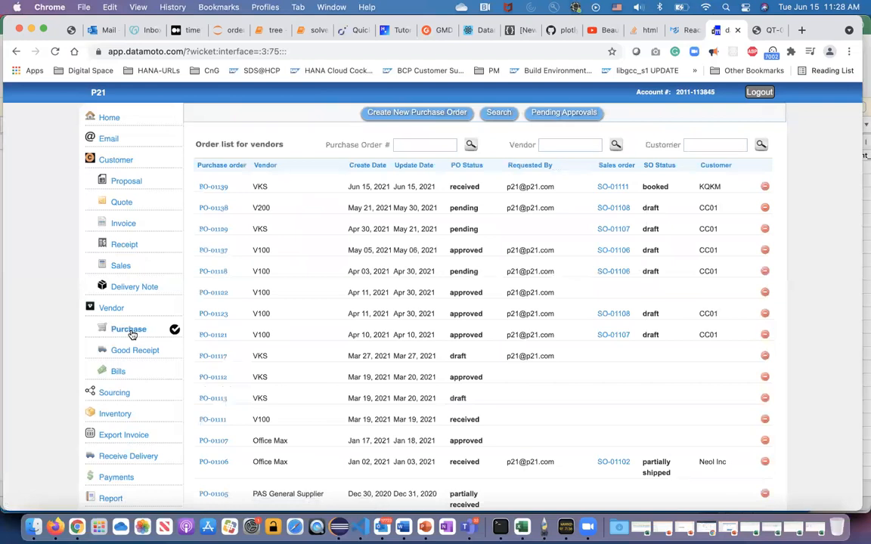
{"action": "double_click", "coordinate": [464, 186]}
{"action": "left_click", "coordinate": [611, 189]}
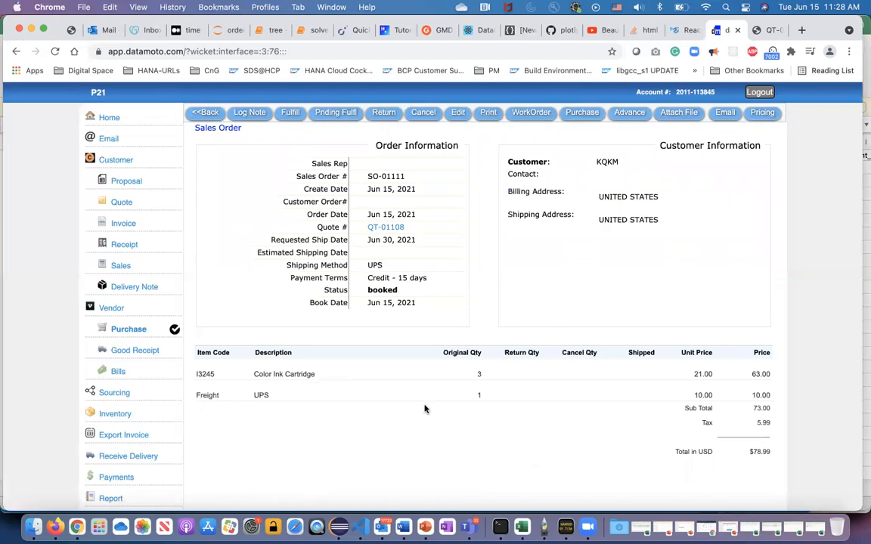
{"action": "left_click", "coordinate": [587, 113]}
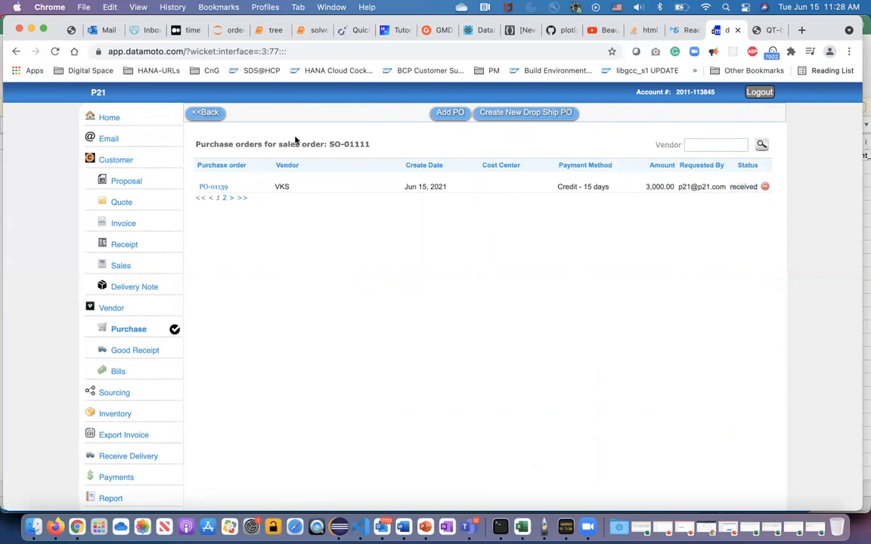
{"action": "left_click", "coordinate": [206, 113]}
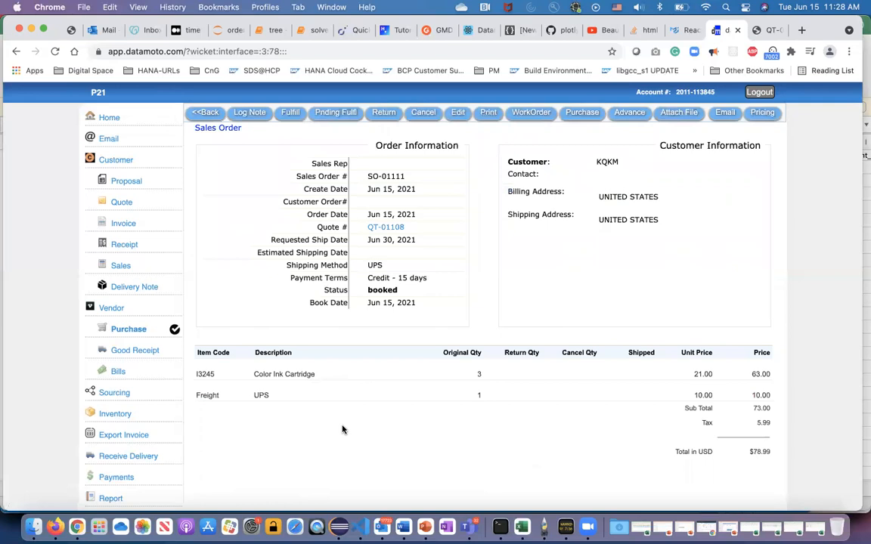
Fulfill the KQKM sales order with 3 units of I3245 from default_inventory_v1.0.1 and 1 Freight, and save it for shipping.
{"action": "left_click", "coordinate": [287, 112]}
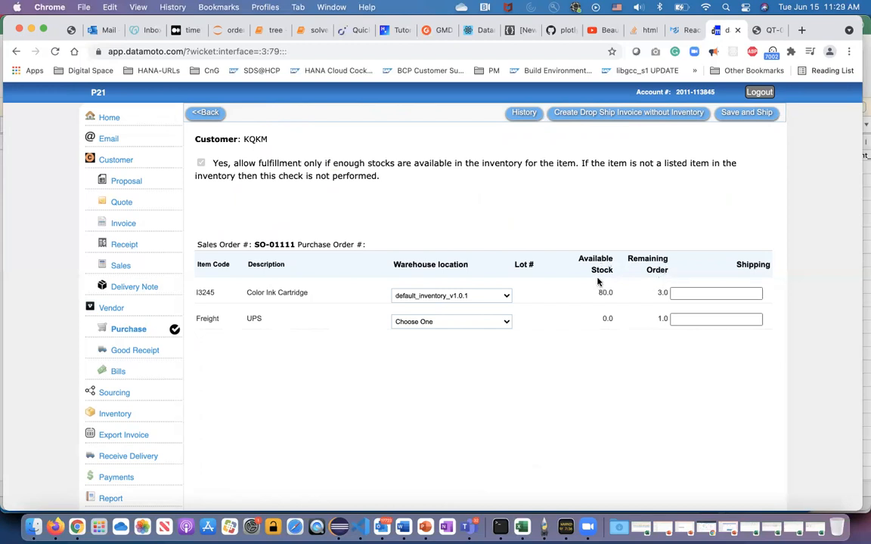
{"action": "left_click", "coordinate": [682, 293]}
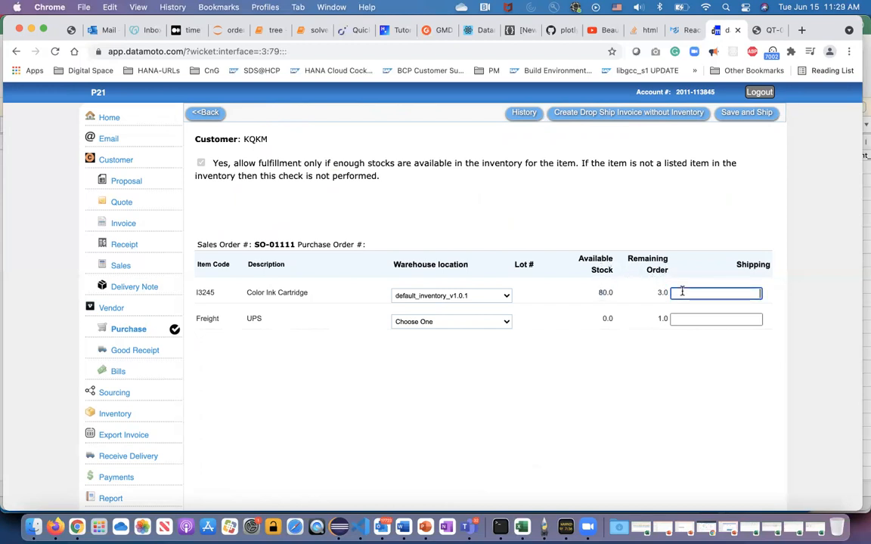
{"action": "type", "text": "3"}
{"action": "left_click", "coordinate": [672, 319]}
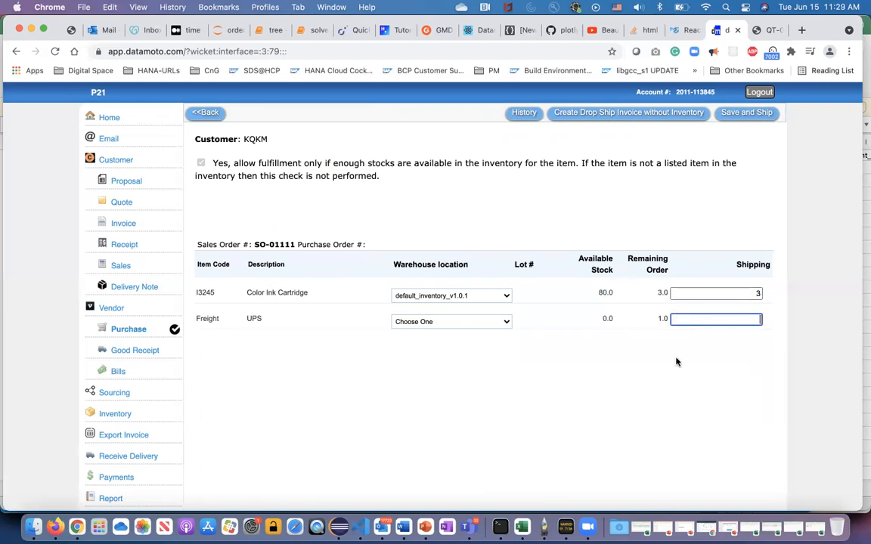
{"action": "left_click", "coordinate": [595, 425]}
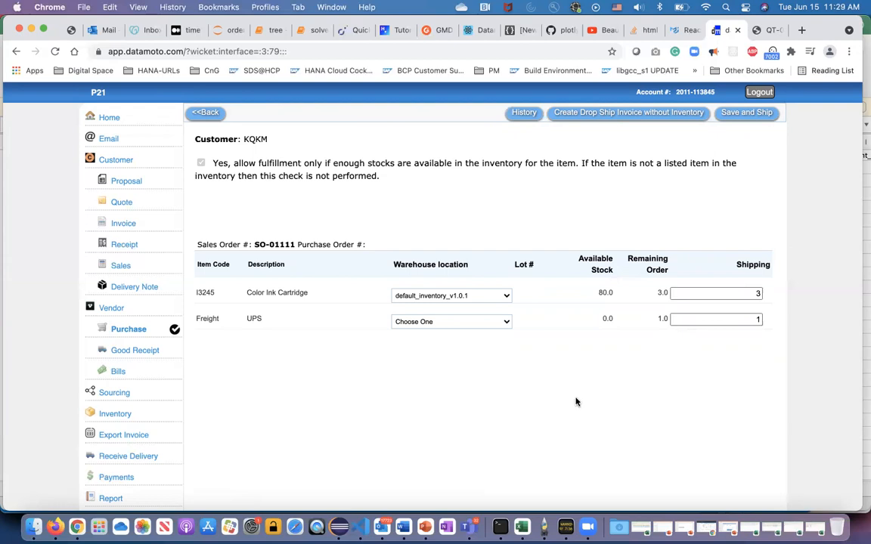
{"action": "left_click", "coordinate": [737, 113]}
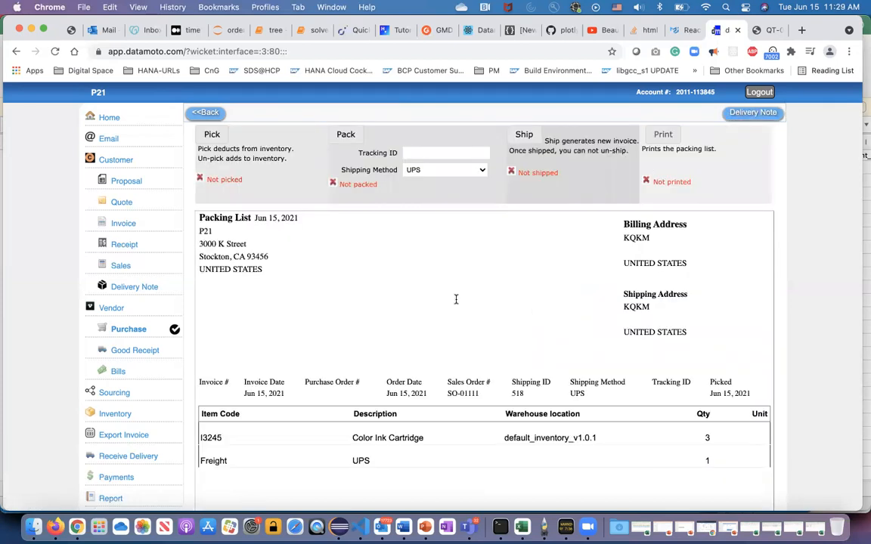
Pick, pack and ship the KQKM packing list with UPS as the shipping method.
{"action": "left_click", "coordinate": [212, 135]}
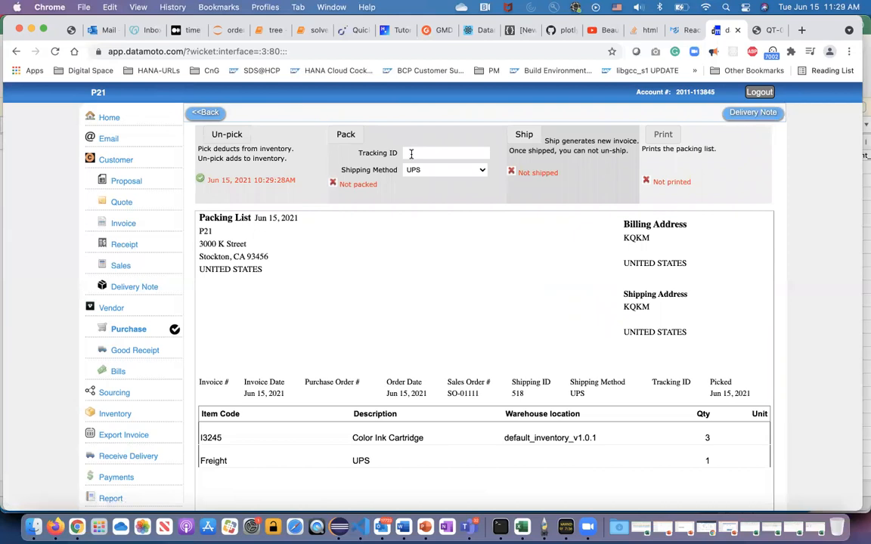
{"action": "left_click", "coordinate": [344, 134]}
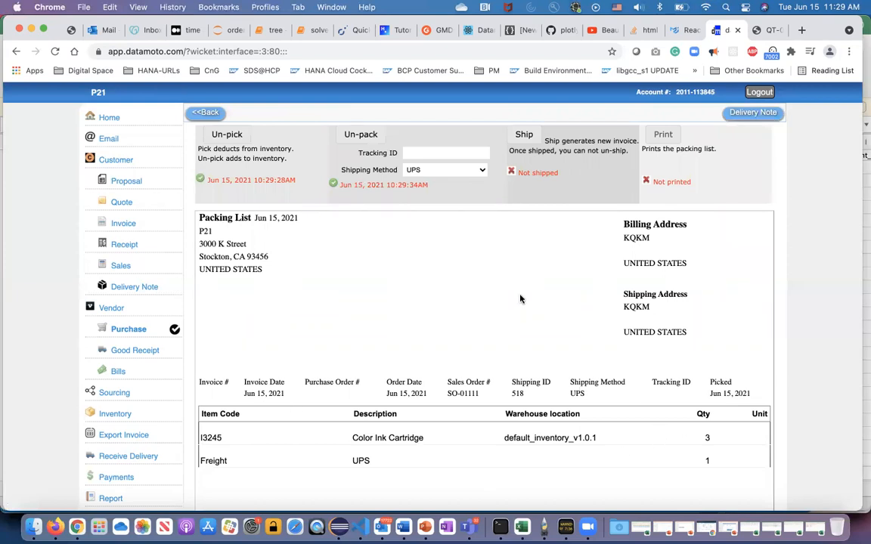
{"action": "left_click", "coordinate": [523, 135]}
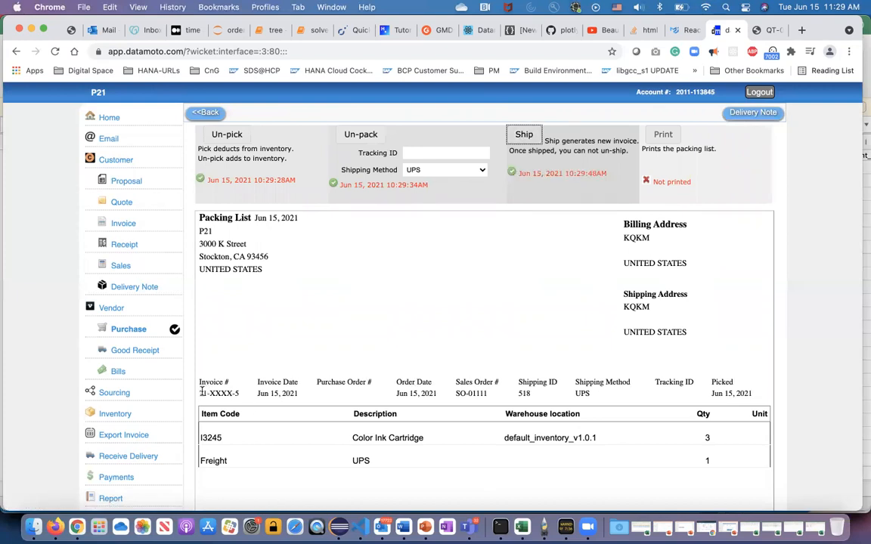
Check the invoice and sales order numbers on the packing list, run its print command, and dismiss the print preview without saving a PDF.
{"action": "left_click_drag", "start_coordinate": [199, 393], "coordinate": [242, 396]}
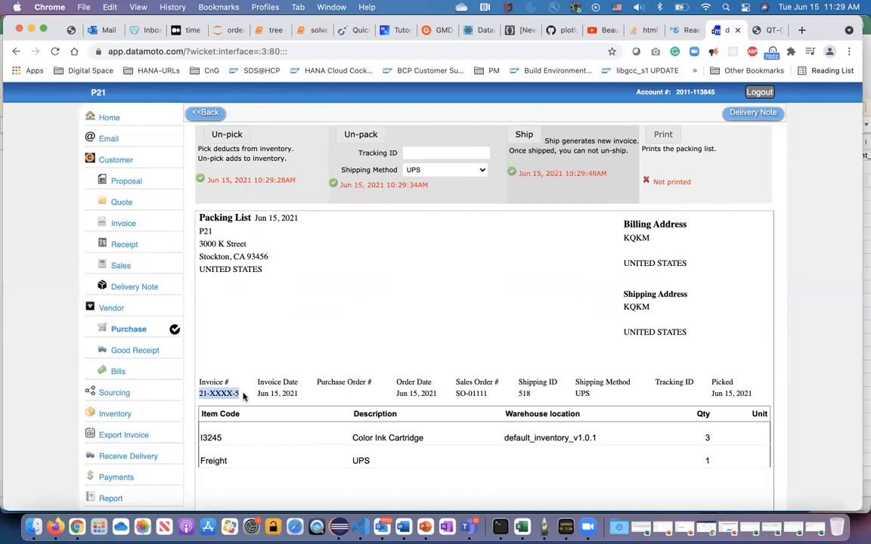
{"action": "left_click", "coordinate": [470, 392]}
{"action": "double_click", "coordinate": [470, 392]}
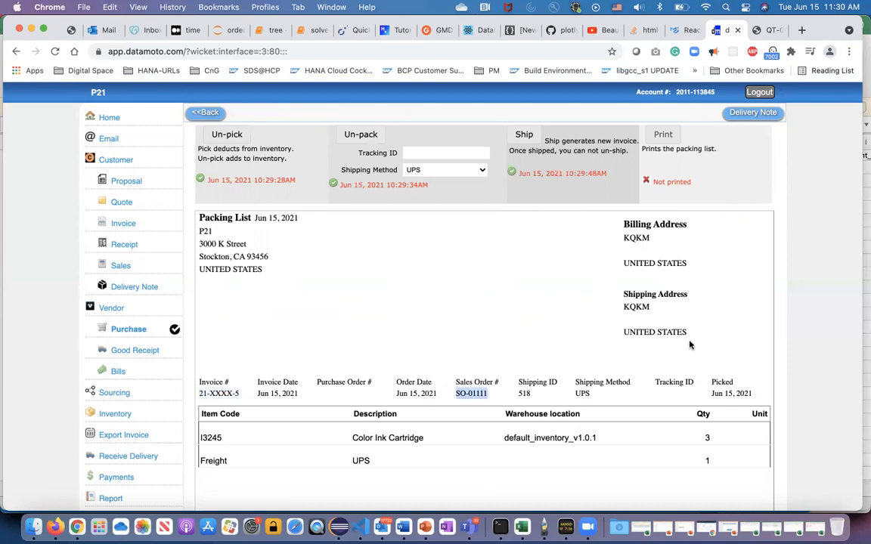
{"action": "left_click", "coordinate": [623, 342]}
{"action": "left_click", "coordinate": [663, 134]}
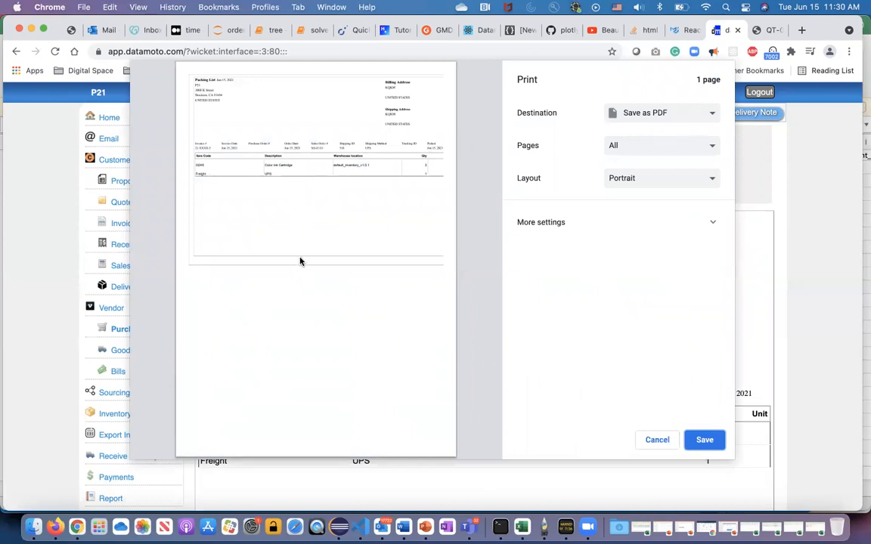
{"action": "left_click", "coordinate": [657, 439]}
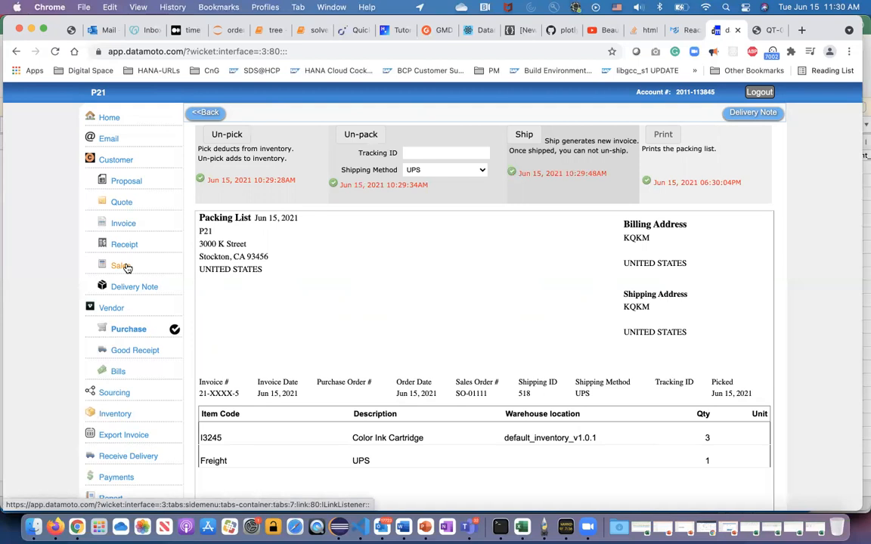
Look up the KQKM fulfillment in the packing and delivery notes, view its packing list, and return to the list.
{"action": "left_click", "coordinate": [124, 289]}
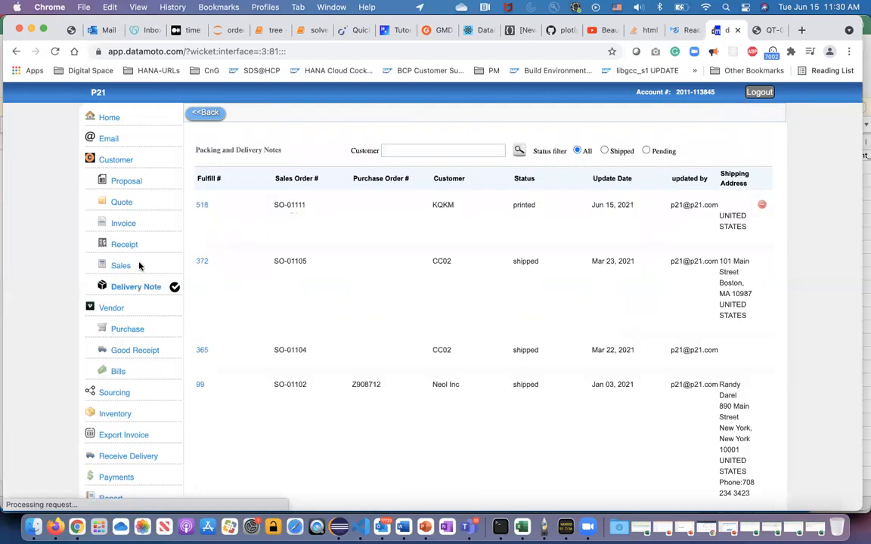
{"action": "left_click", "coordinate": [203, 205]}
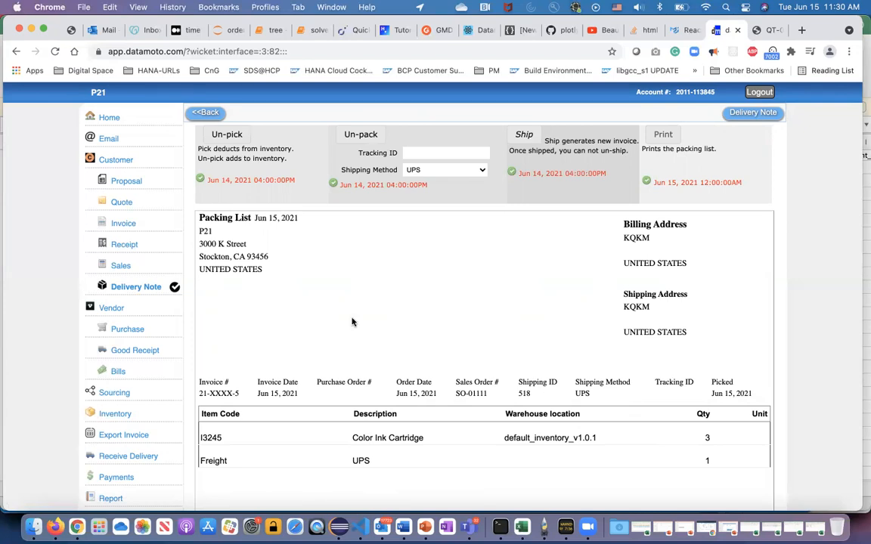
{"action": "left_click", "coordinate": [118, 287]}
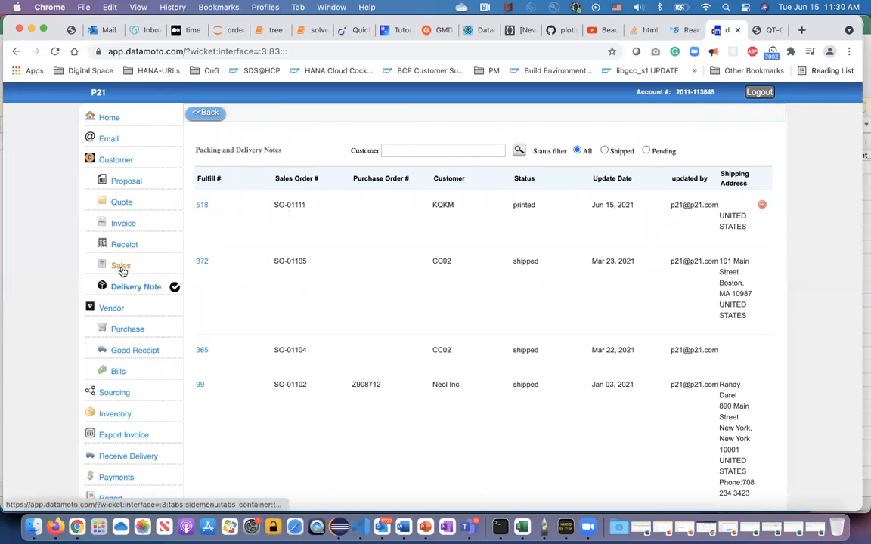
Open the shipped KQKM invoice from the customer invoice list and review its details, item quantities, tax and amount due.
{"action": "left_click", "coordinate": [124, 223]}
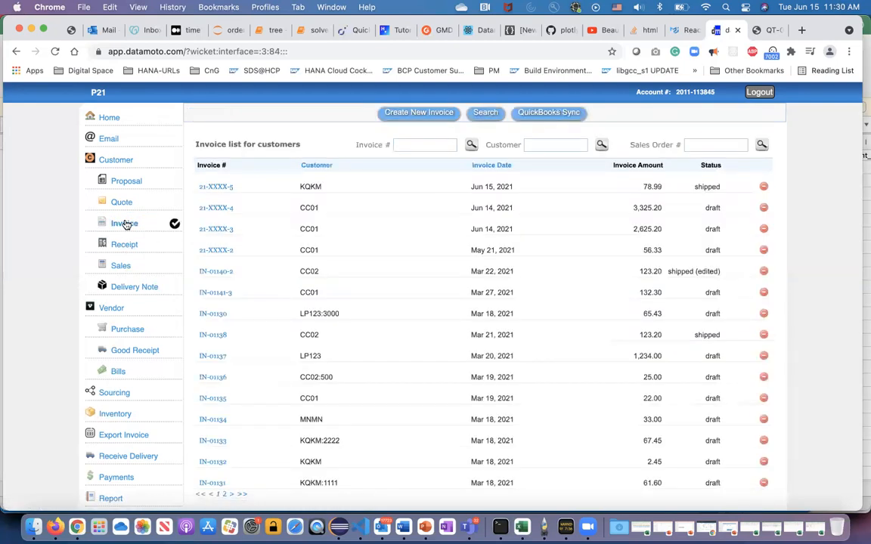
{"action": "left_click", "coordinate": [217, 188]}
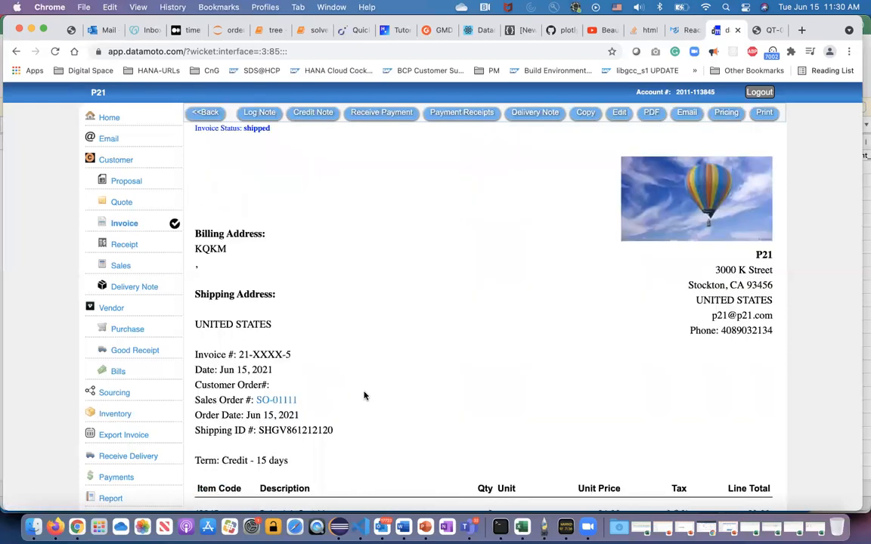
{"action": "scroll", "coordinate": [380, 412], "scroll_direction": "down", "scroll_amount": 2}
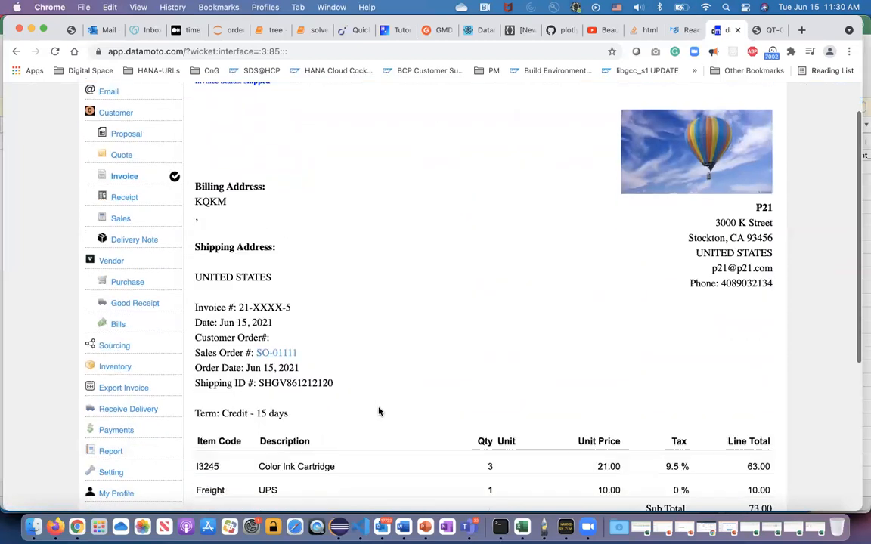
{"action": "scroll", "coordinate": [379, 411], "scroll_direction": "down", "scroll_amount": 3}
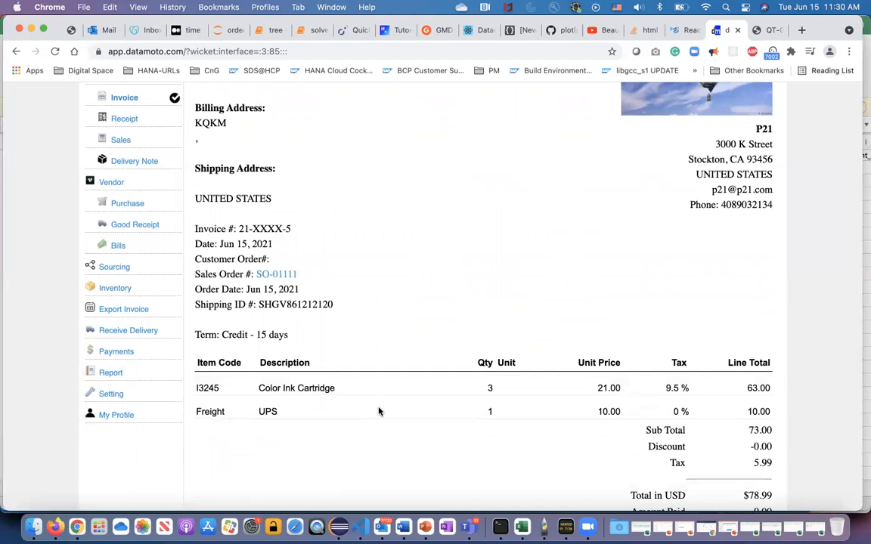
{"action": "double_click", "coordinate": [489, 386]}
{"action": "scroll", "coordinate": [476, 439], "scroll_direction": "down", "scroll_amount": 3}
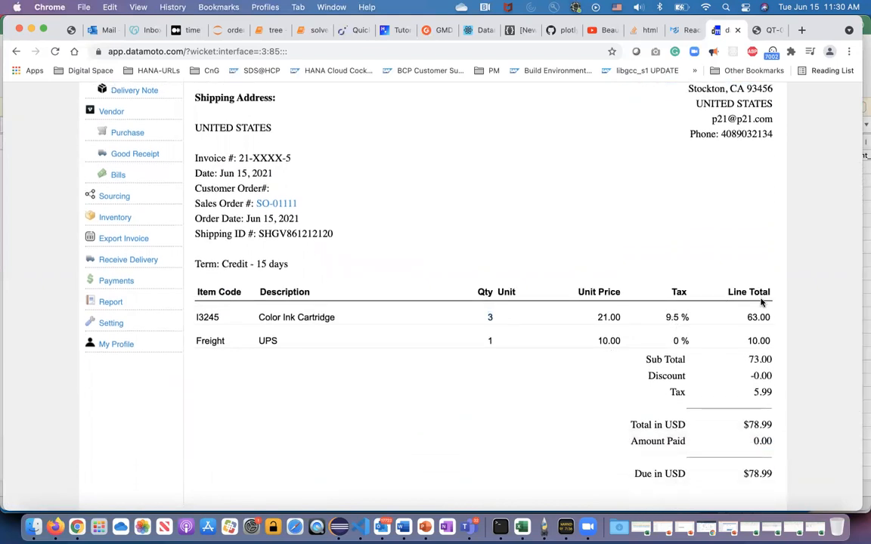
{"action": "scroll", "coordinate": [538, 393], "scroll_direction": "up", "scroll_amount": 8}
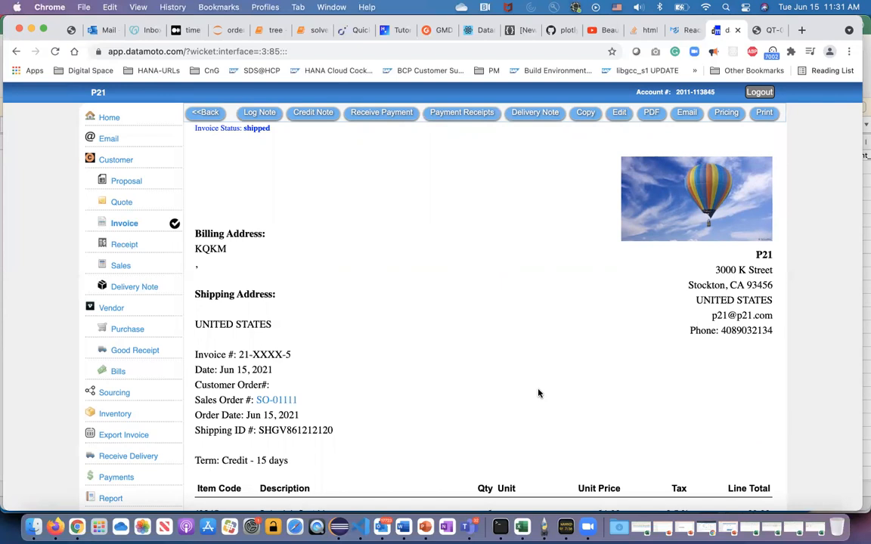
Start a new purchase order for vendor V100 with the default vendor and address details.
{"action": "left_click", "coordinate": [127, 330]}
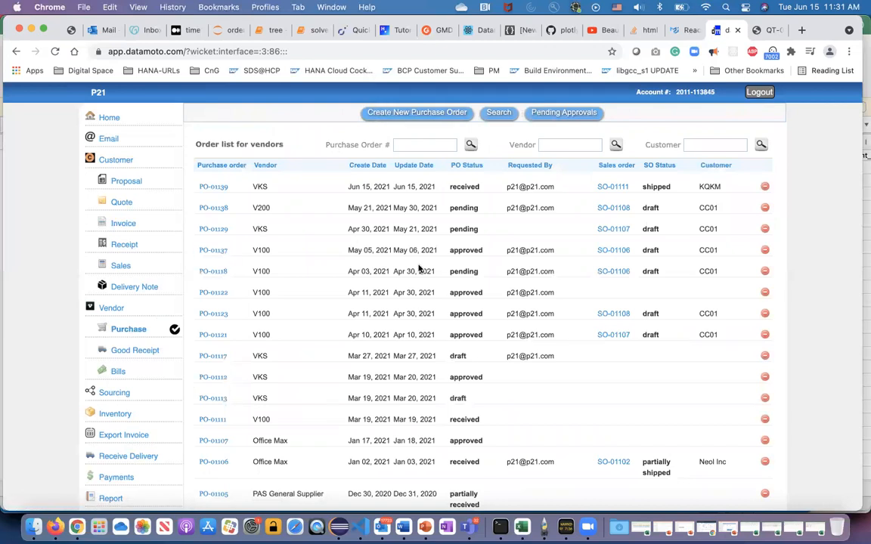
{"action": "left_click", "coordinate": [428, 115]}
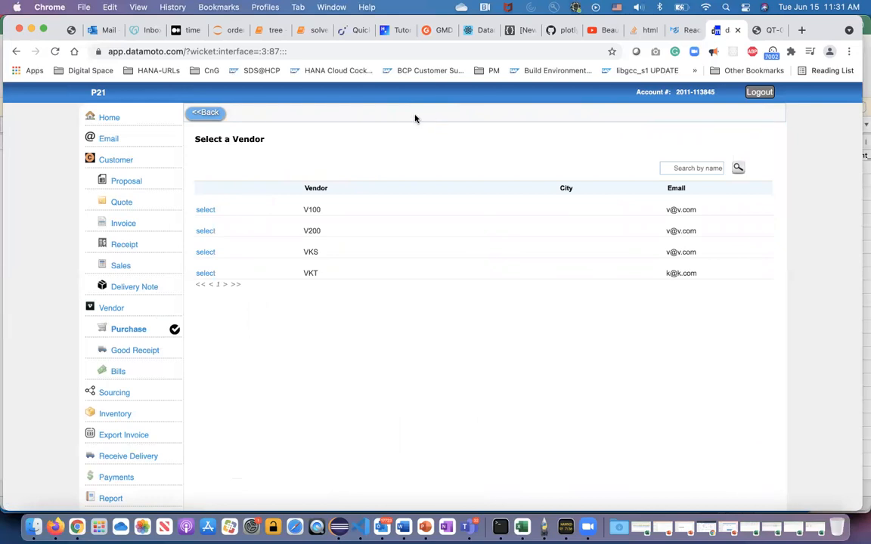
{"action": "left_click", "coordinate": [207, 210]}
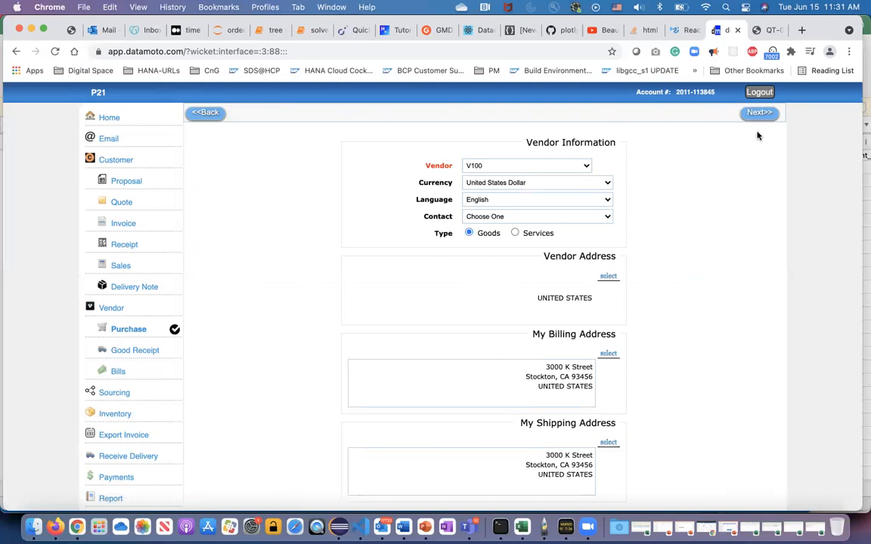
{"action": "left_click", "coordinate": [760, 113]}
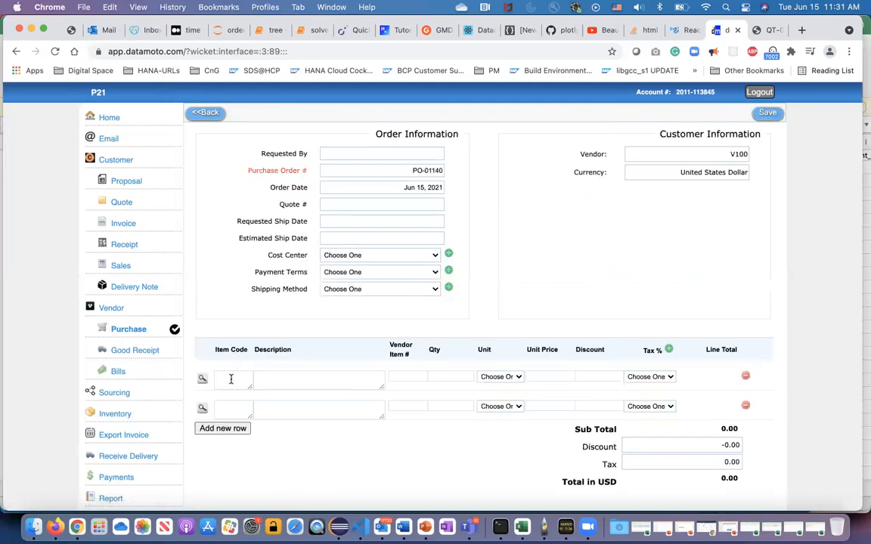
Add inventory item KK02 to the purchase order with quantity 10 and unit price 12.
{"action": "left_click", "coordinate": [201, 381]}
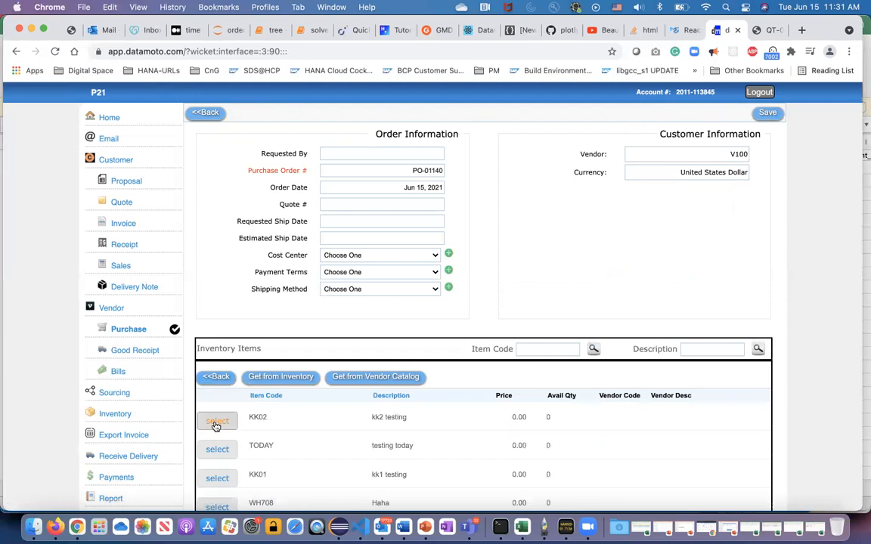
{"action": "left_click", "coordinate": [217, 422]}
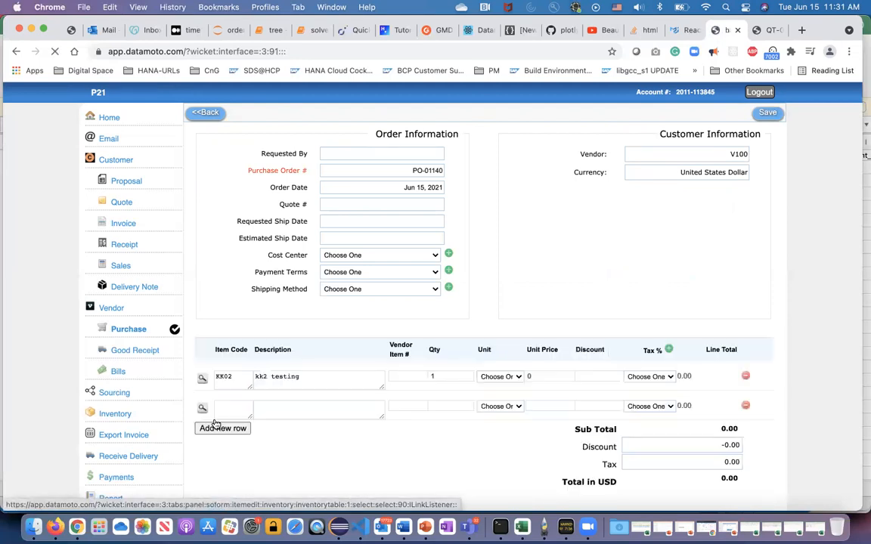
{"action": "left_click", "coordinate": [452, 377]}
{"action": "type", "text": "0"}
{"action": "left_click", "coordinate": [542, 375]}
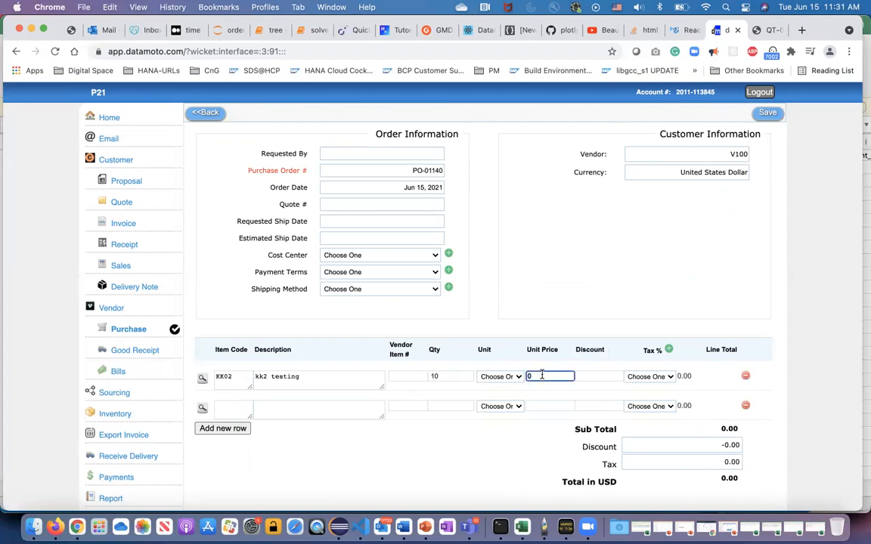
{"action": "key", "text": "BackSpace"}
{"action": "type", "text": "12"}
{"action": "left_click", "coordinate": [506, 459]}
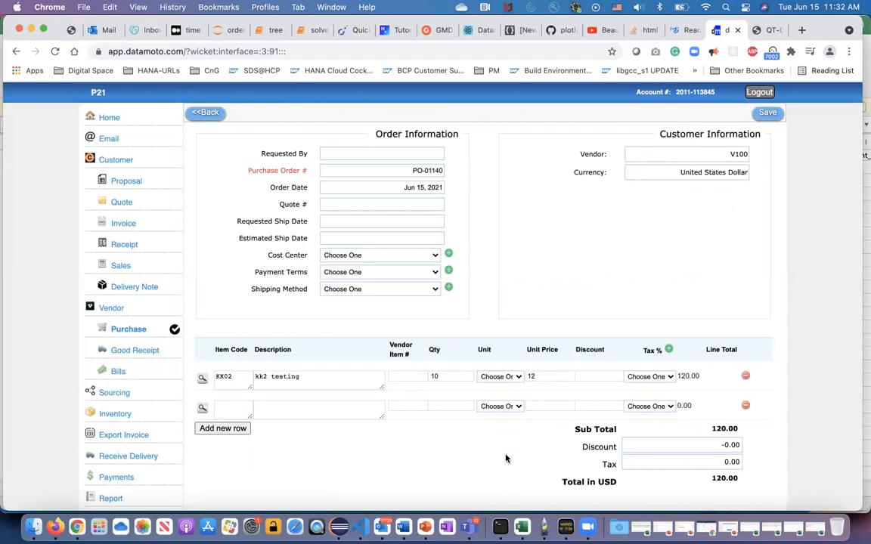
Save the V100 purchase order, reopen it from the vendor order list and approve it.
{"action": "left_click", "coordinate": [768, 117]}
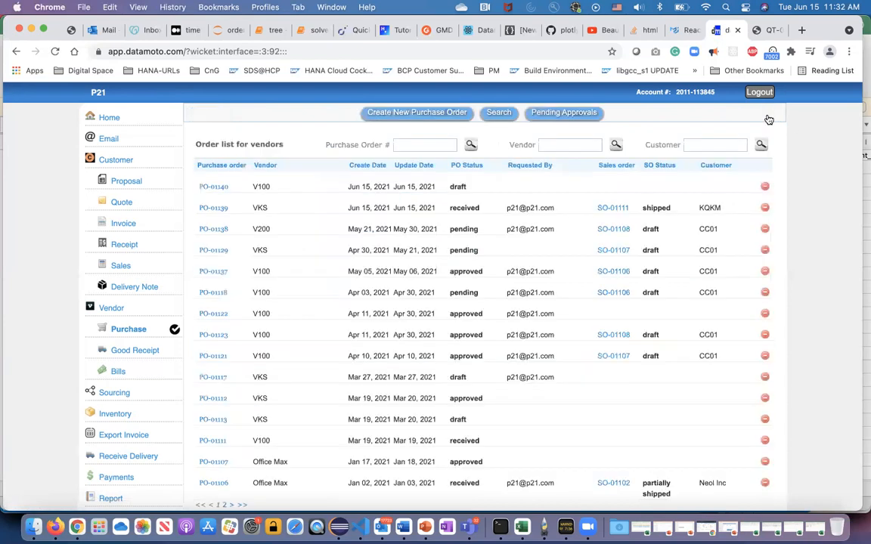
{"action": "left_click", "coordinate": [219, 186]}
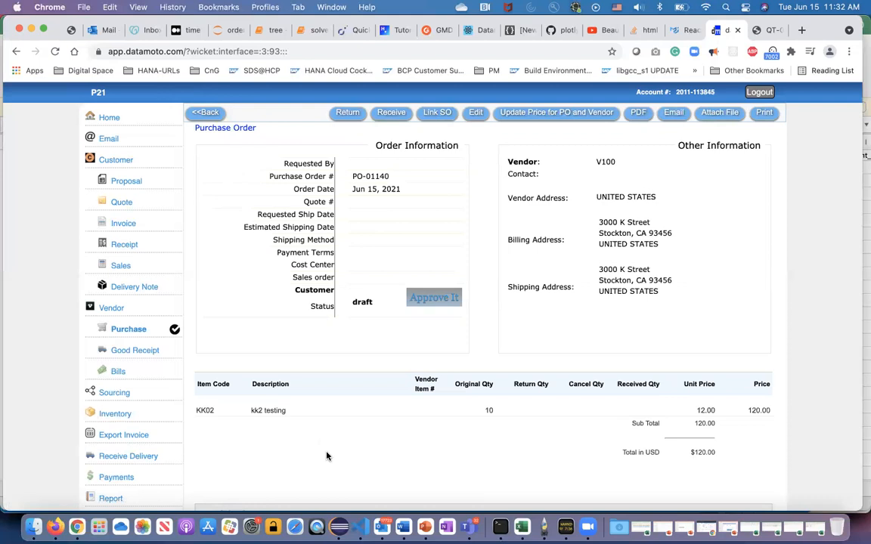
{"action": "left_click", "coordinate": [427, 301]}
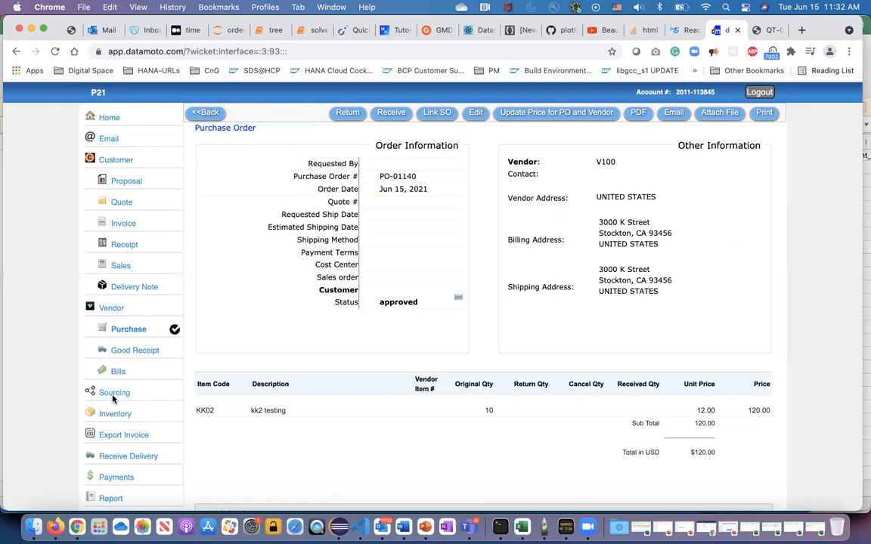
Open the booked CC02 sales order and note its sales order number.
{"action": "left_click", "coordinate": [125, 267]}
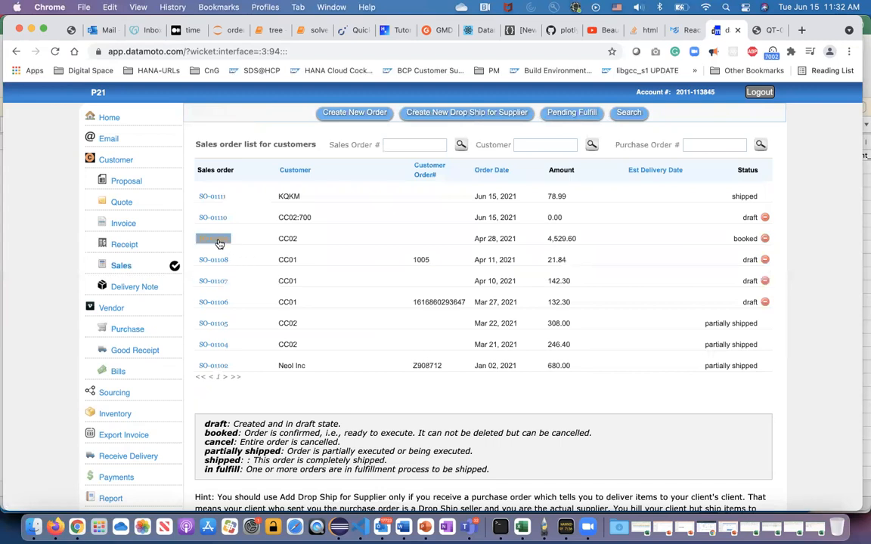
{"action": "left_click", "coordinate": [218, 243]}
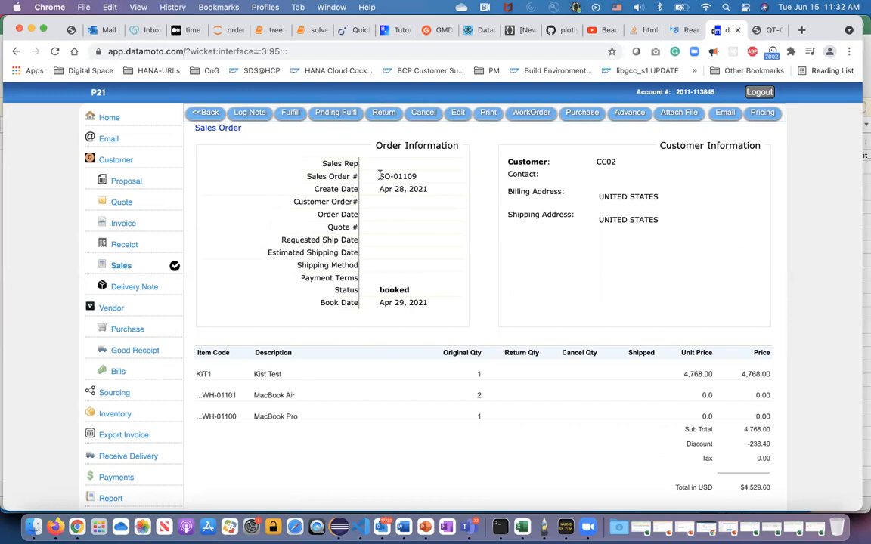
{"action": "left_click_drag", "start_coordinate": [380, 176], "coordinate": [428, 176]}
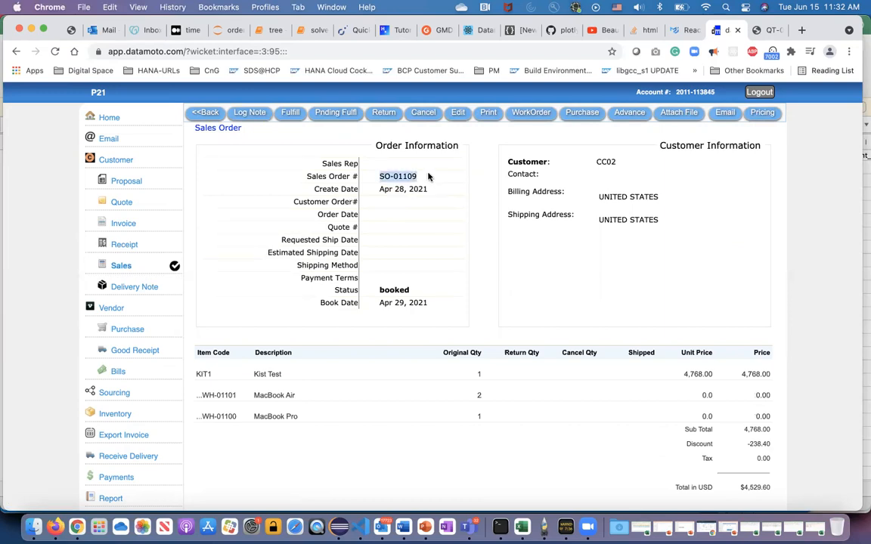
Link the newly approved V100 purchase order to the booked CC02 sales order.
{"action": "left_click", "coordinate": [129, 329]}
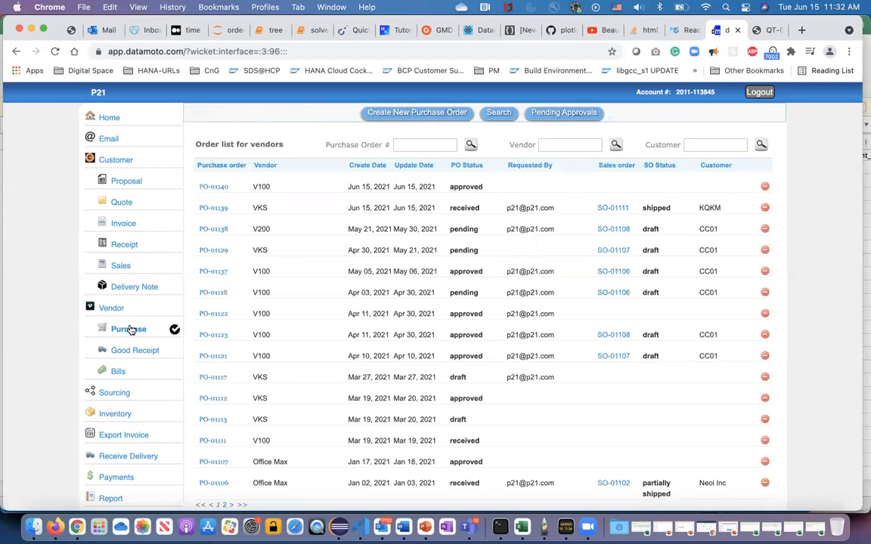
{"action": "left_click", "coordinate": [214, 187]}
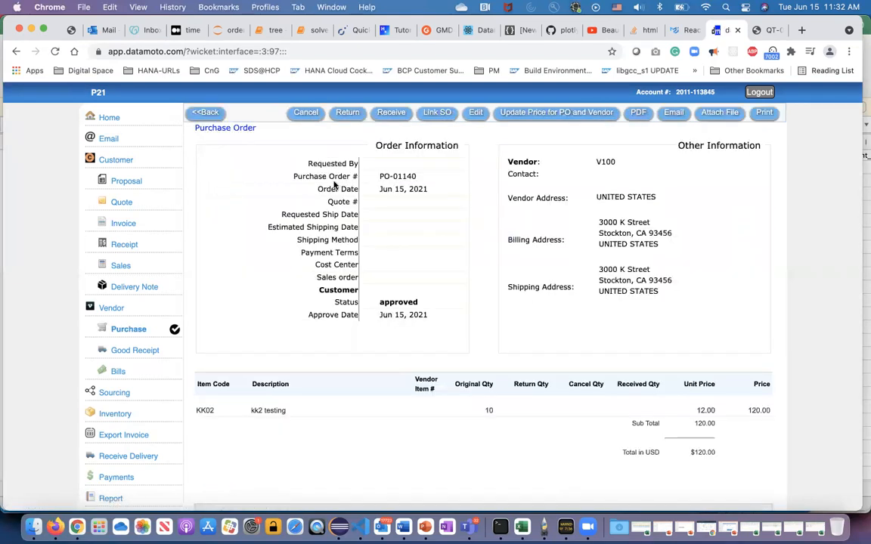
{"action": "left_click", "coordinate": [436, 113]}
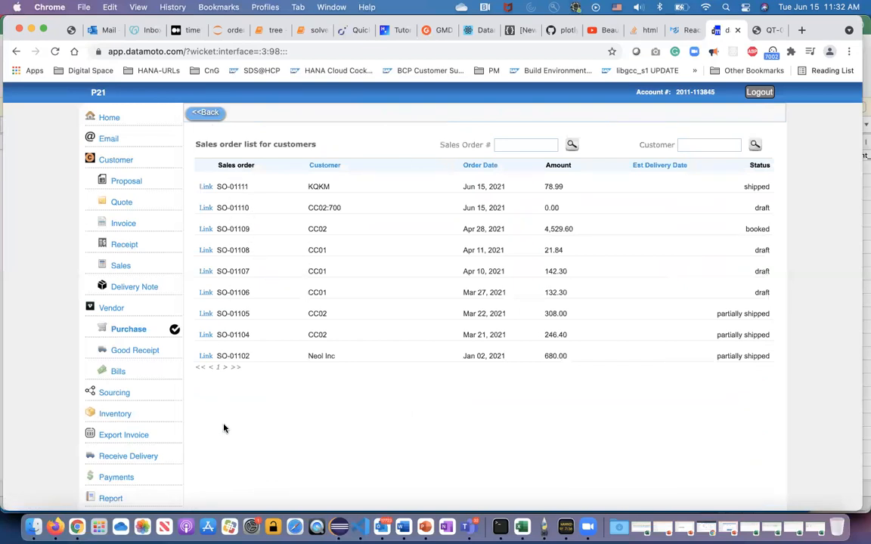
{"action": "left_click", "coordinate": [205, 230]}
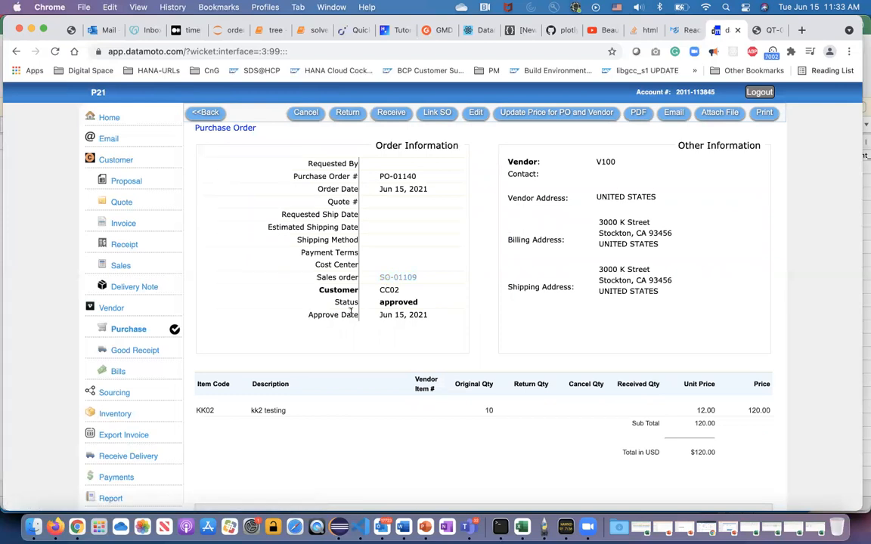
Check the purchase orders attached to the booked CC02 sales order, and return to the vendor purchase order list.
{"action": "left_click", "coordinate": [120, 266]}
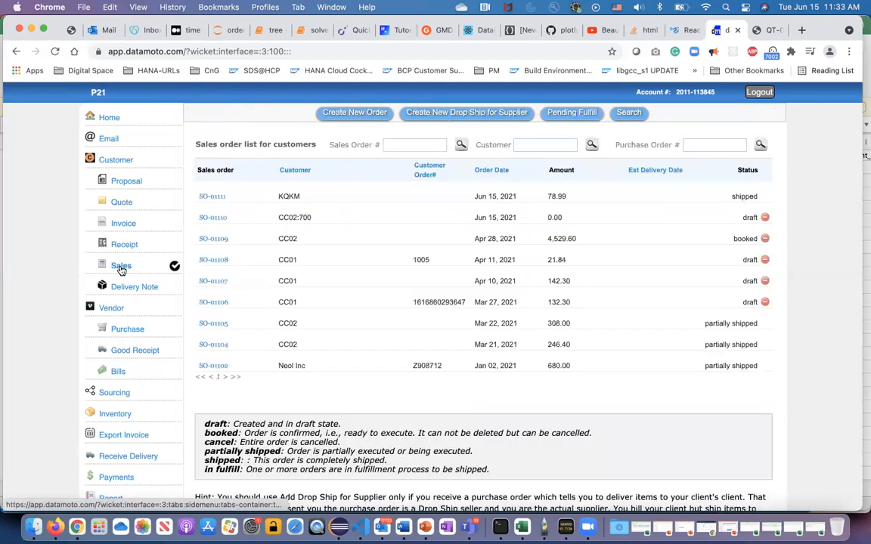
{"action": "left_click", "coordinate": [213, 240]}
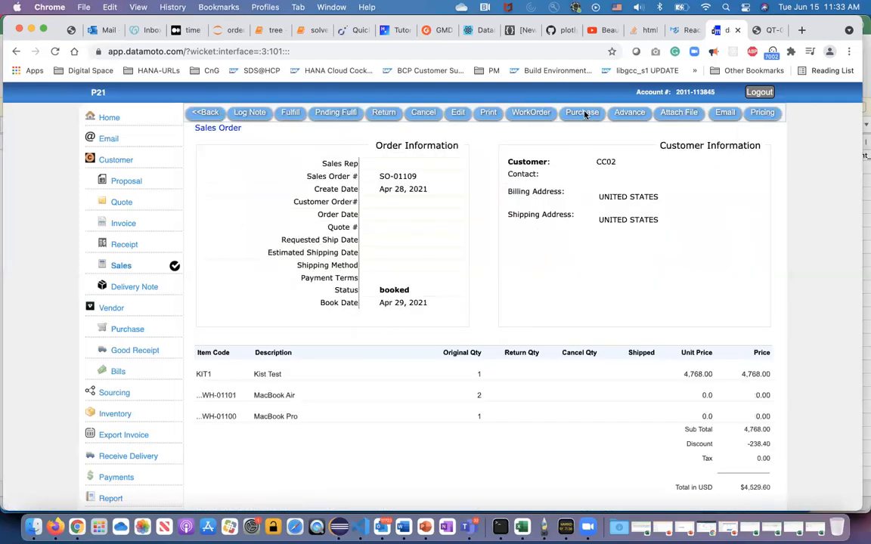
{"action": "left_click", "coordinate": [585, 114]}
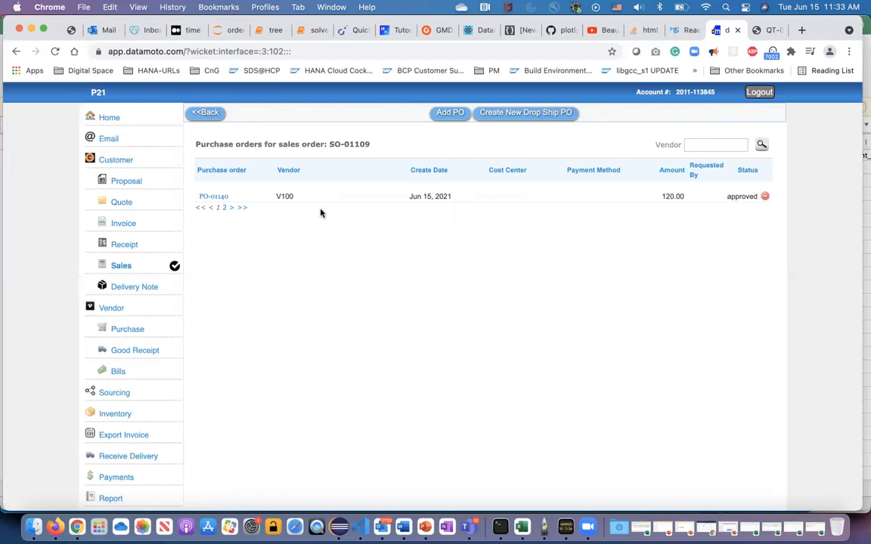
{"action": "left_click", "coordinate": [115, 268]}
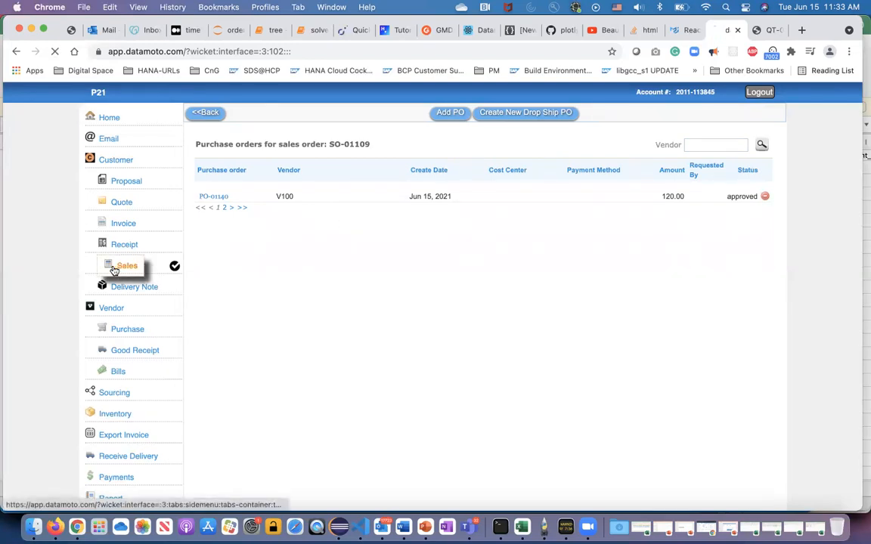
{"action": "left_click", "coordinate": [132, 333]}
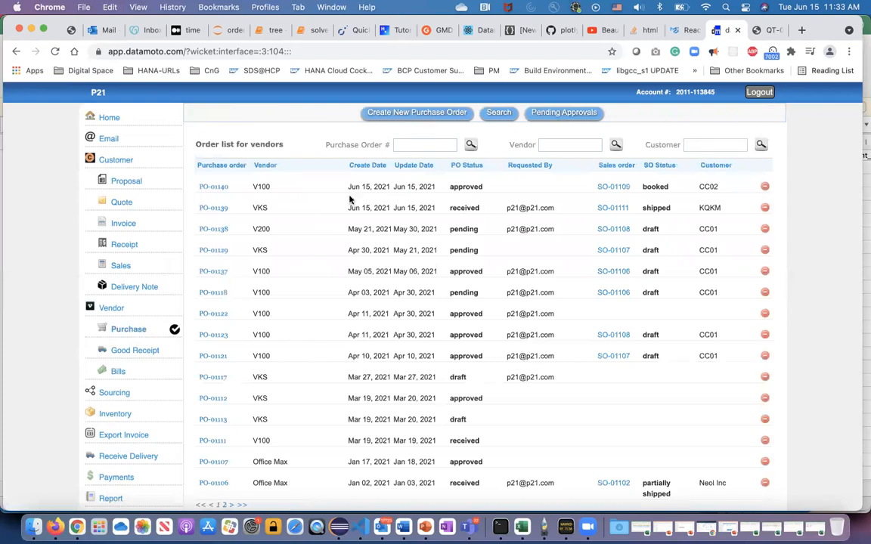